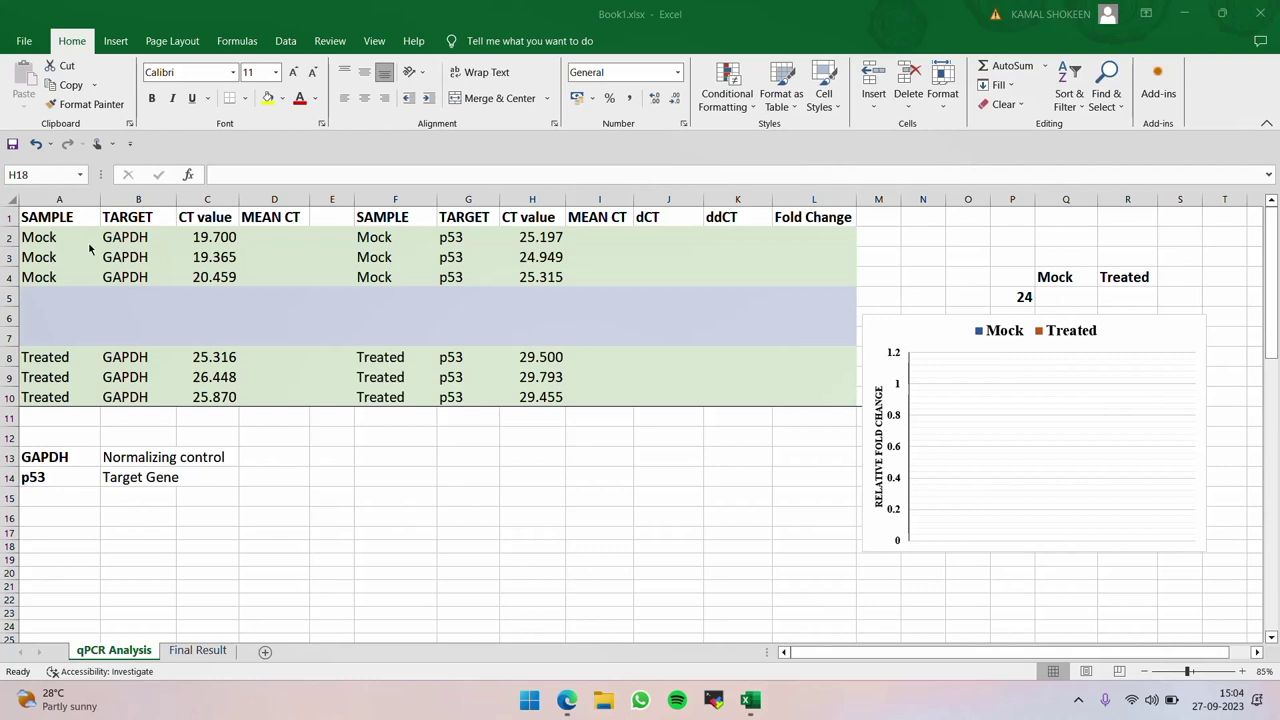
- Review the Mock and Treated sample labels and the GAPDH and p53 targets in the qPCR table
left_click_drag(72, 240, 74, 278)
left_click_drag(75, 357, 74, 405)
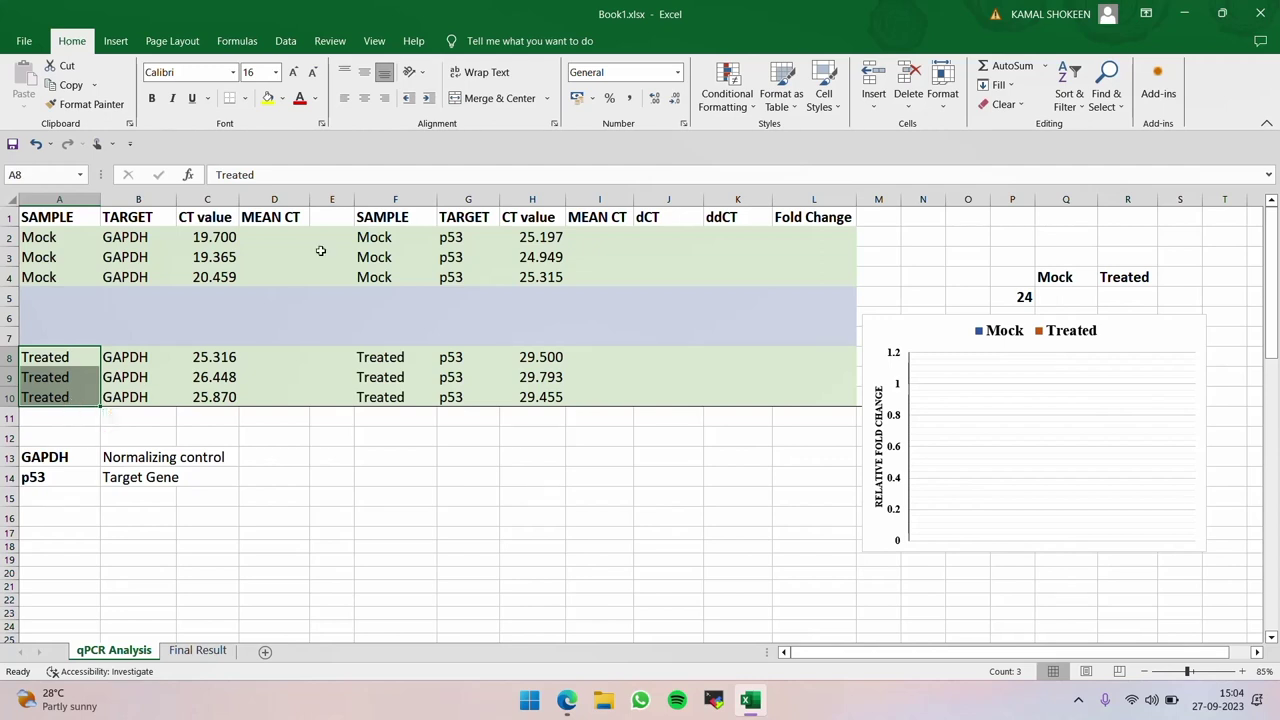
left_click_drag(406, 240, 451, 277)
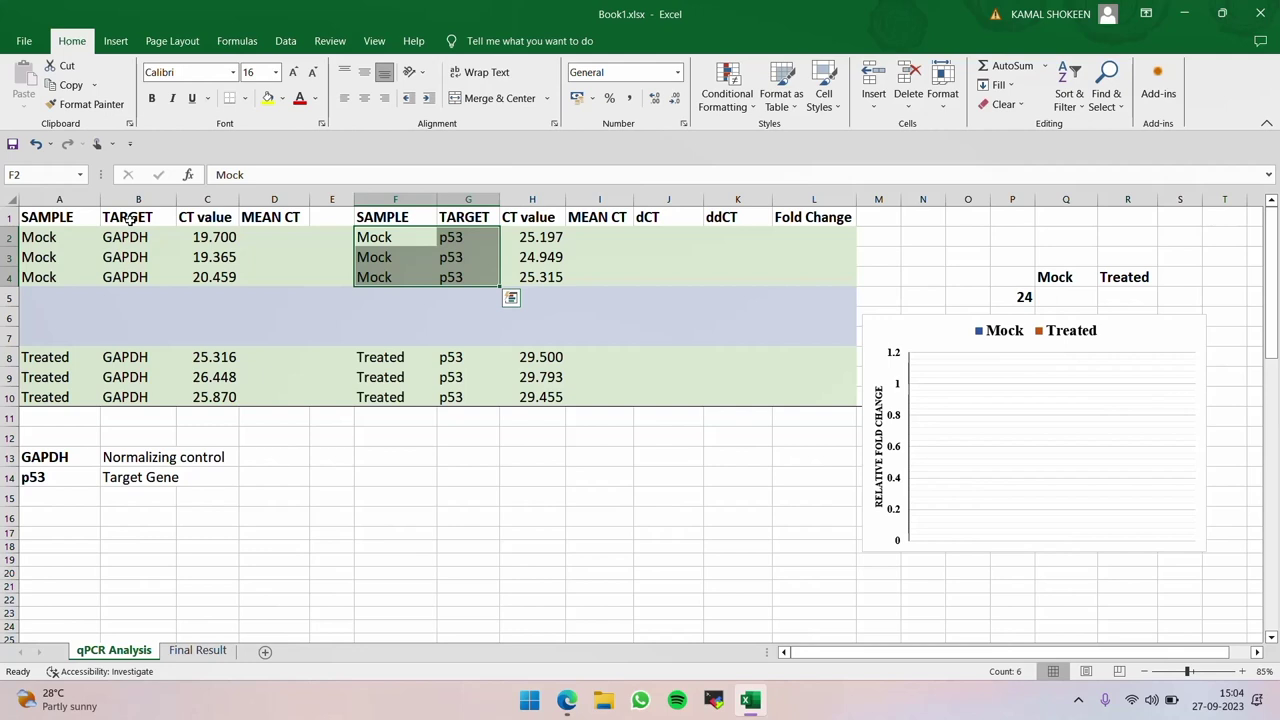
left_click_drag(149, 236, 151, 364)
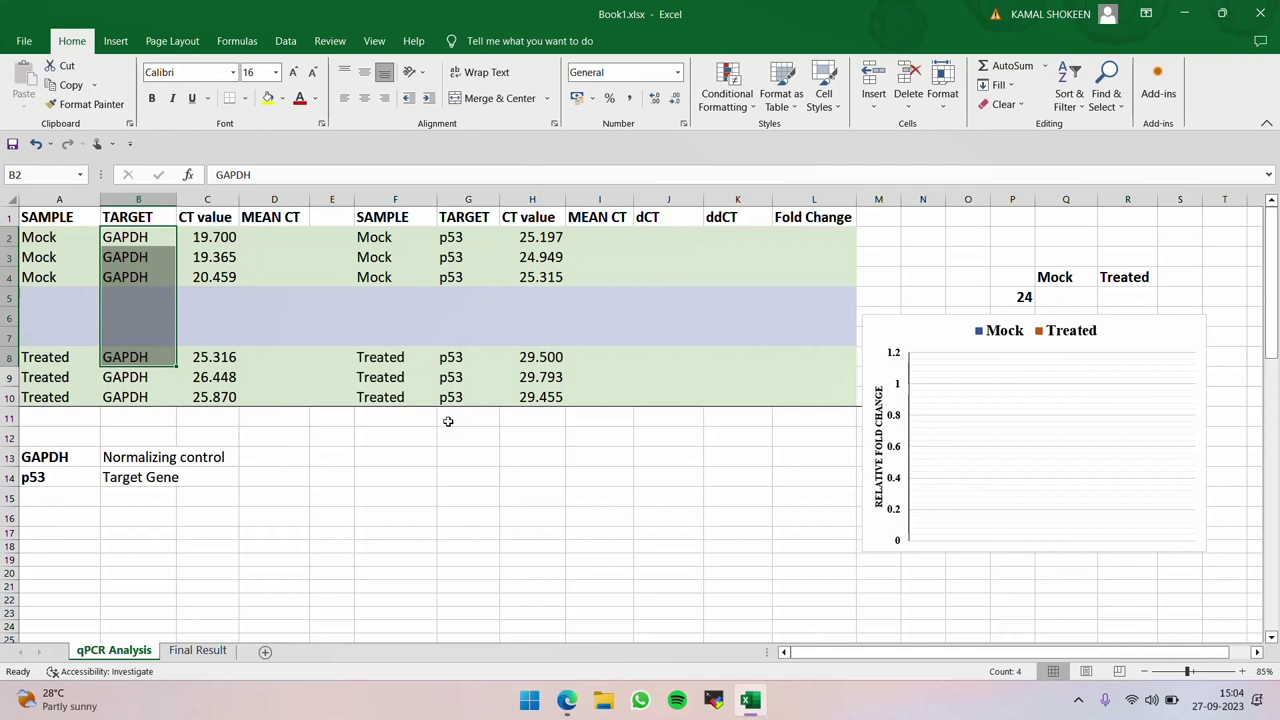
- Switch to Edge and examine the ScienceDirect article on the 2−ΔΔCT method, including its title, abstract and Google Scholar listing
key("ctrl+v")
mouse_move(567, 700)
left_click(567, 700)
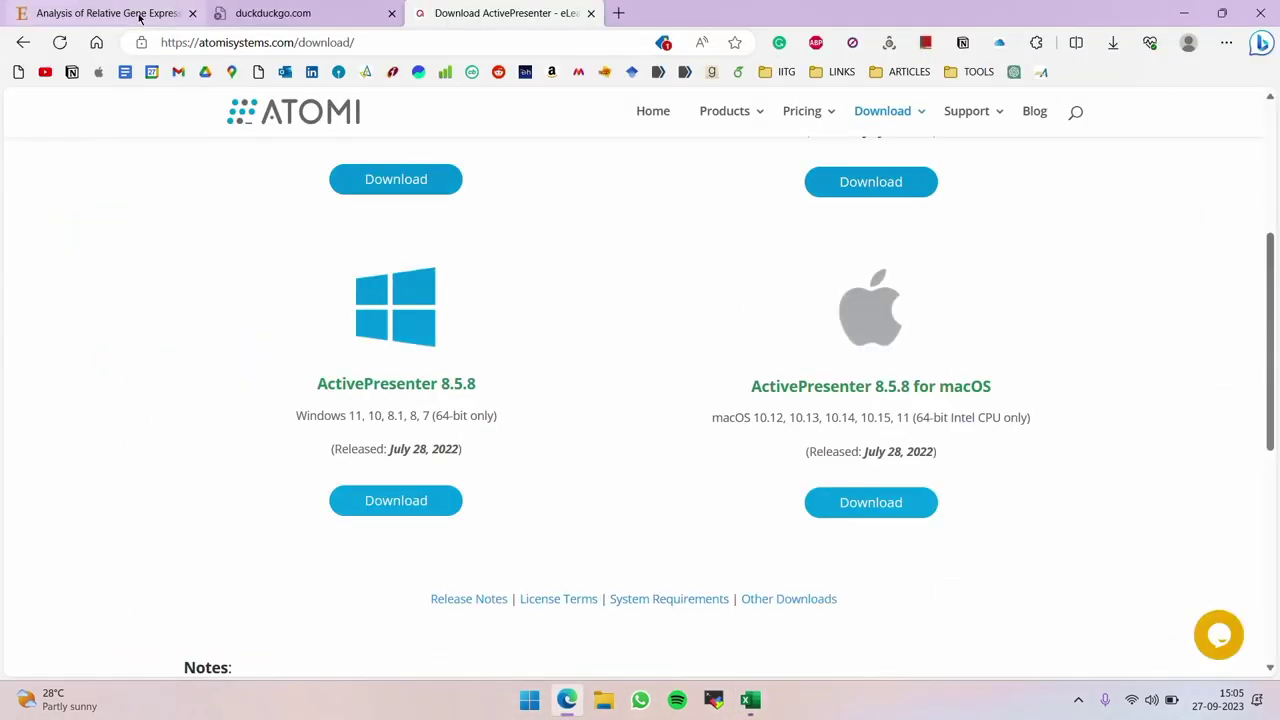
left_click(88, 13)
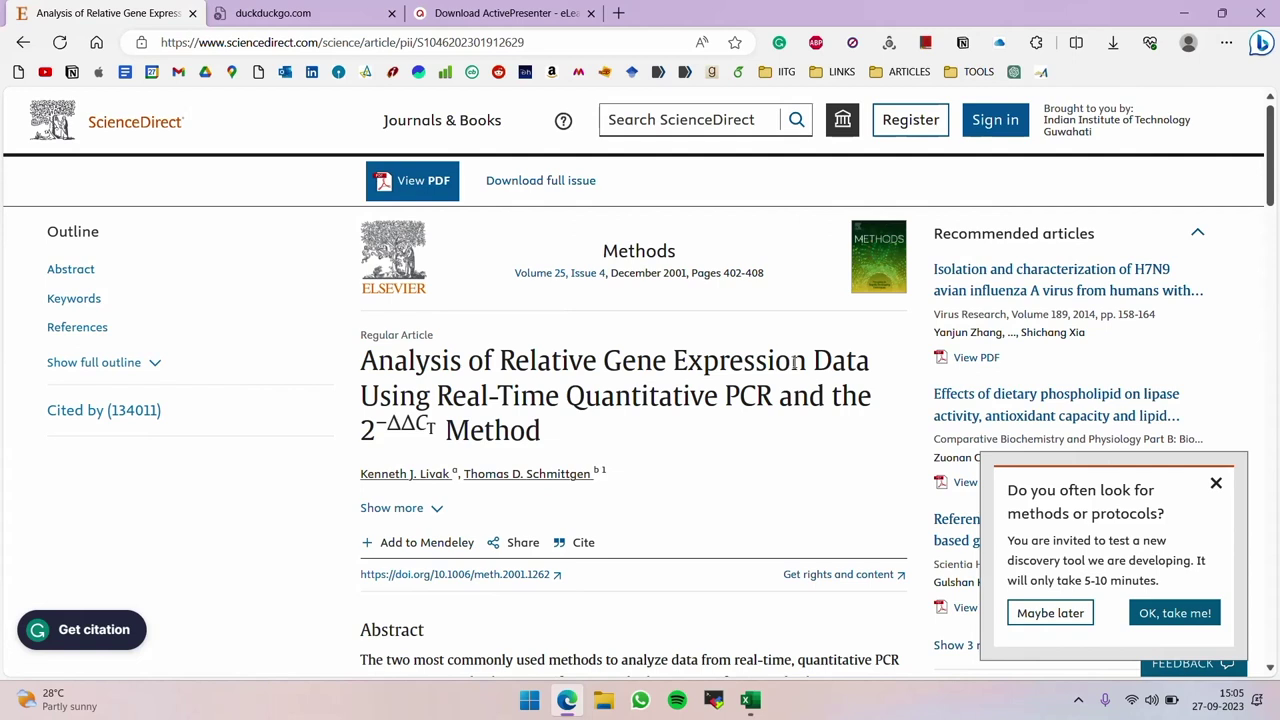
left_click_drag(362, 428, 436, 434)
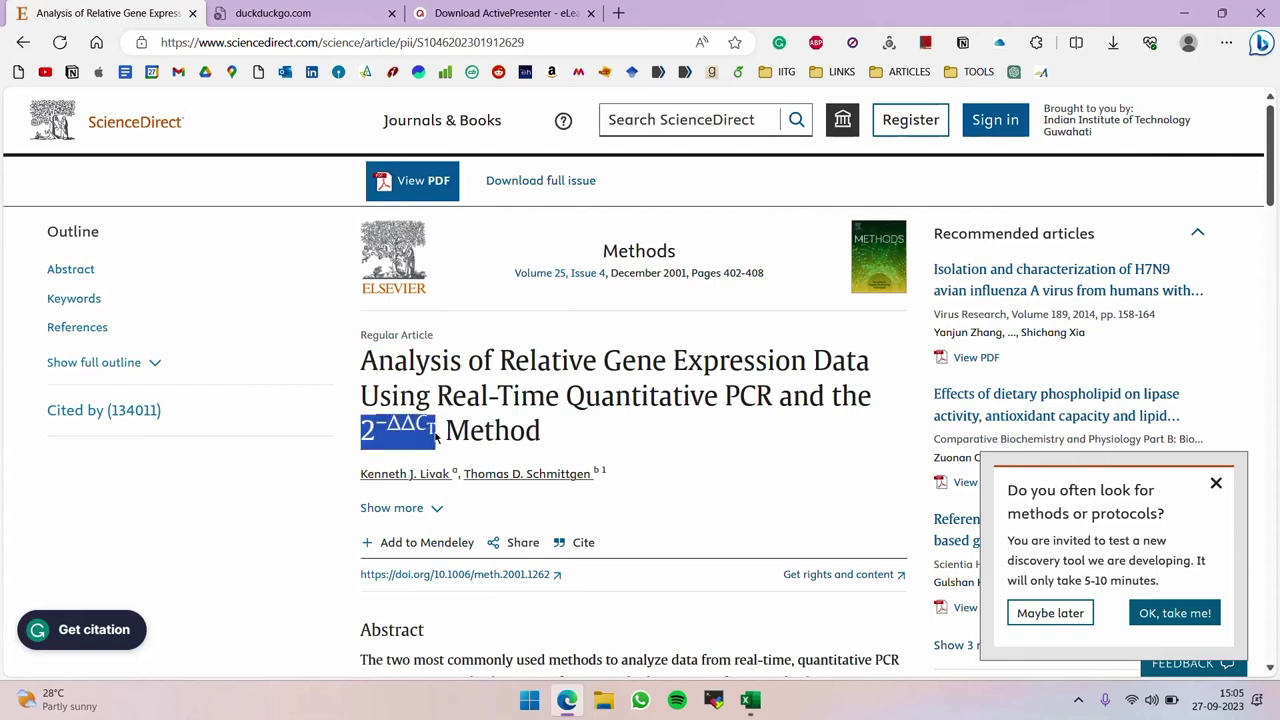
left_click_drag(440, 432, 560, 438)
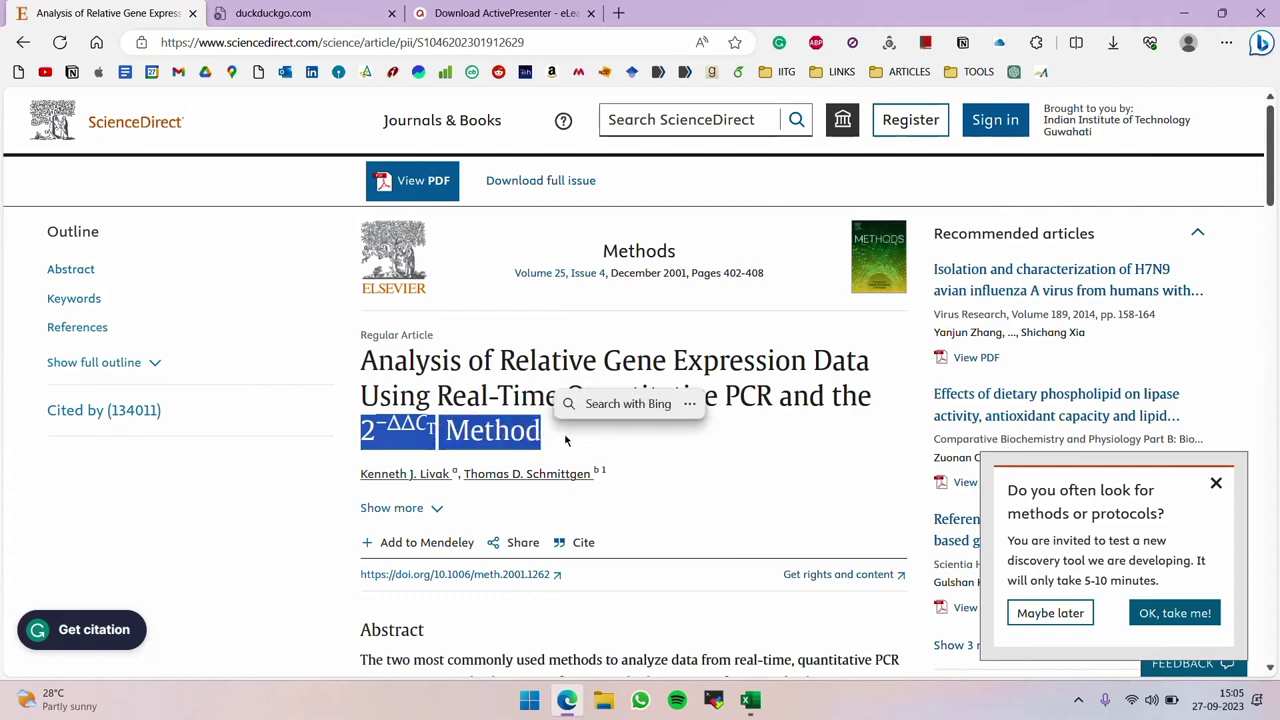
scroll(615, 385, "down", 4)
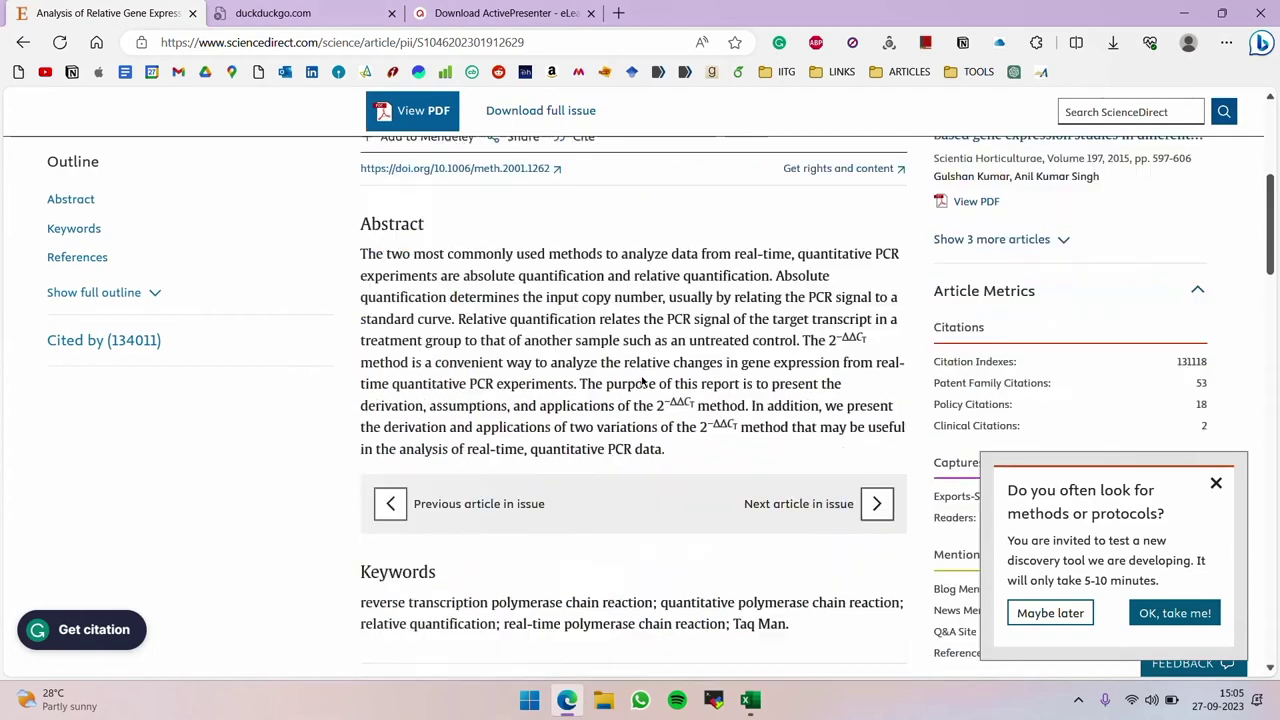
scroll(644, 383, "down", 1)
left_click(23, 42)
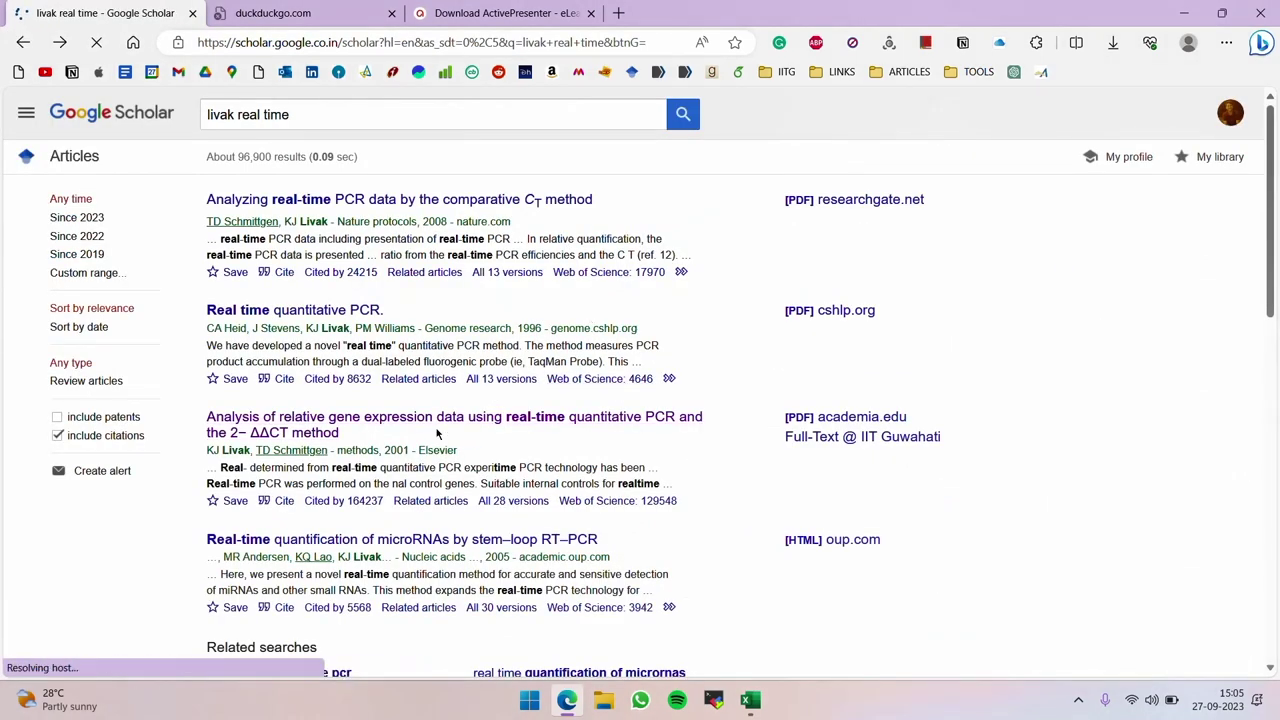
left_click(338, 433)
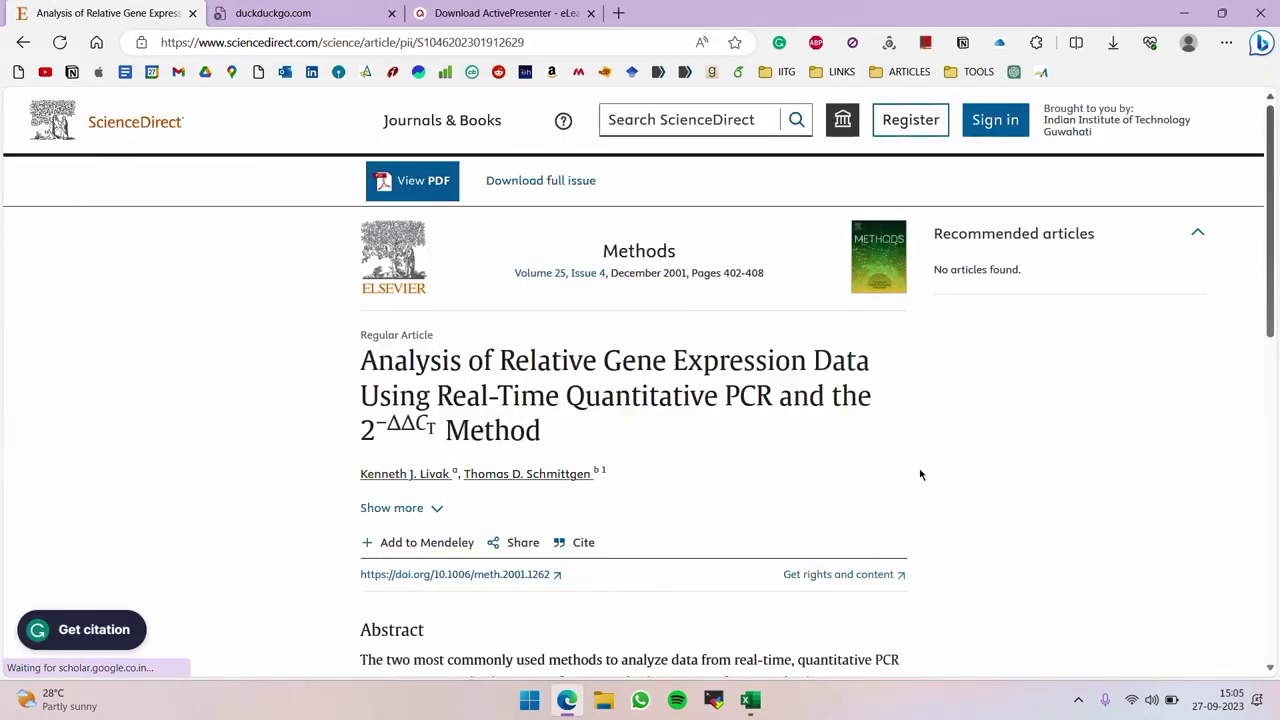
mouse_move(754, 705)
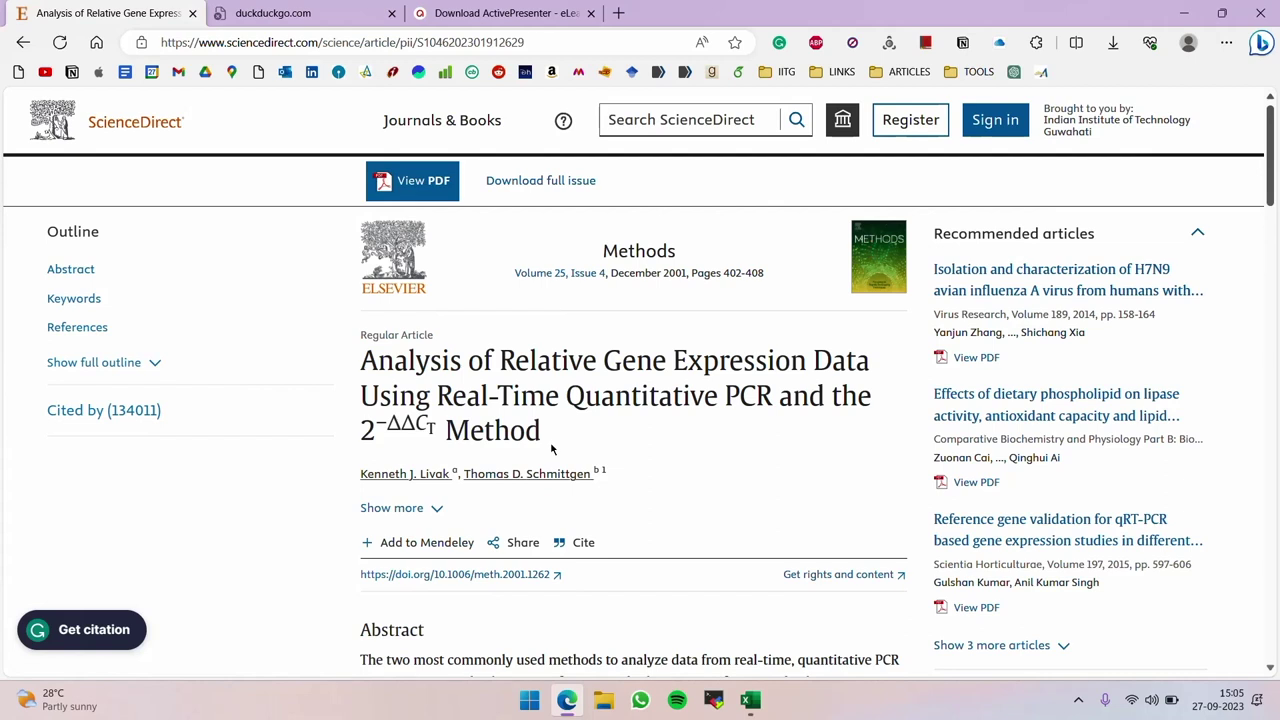
left_click_drag(365, 433, 443, 438)
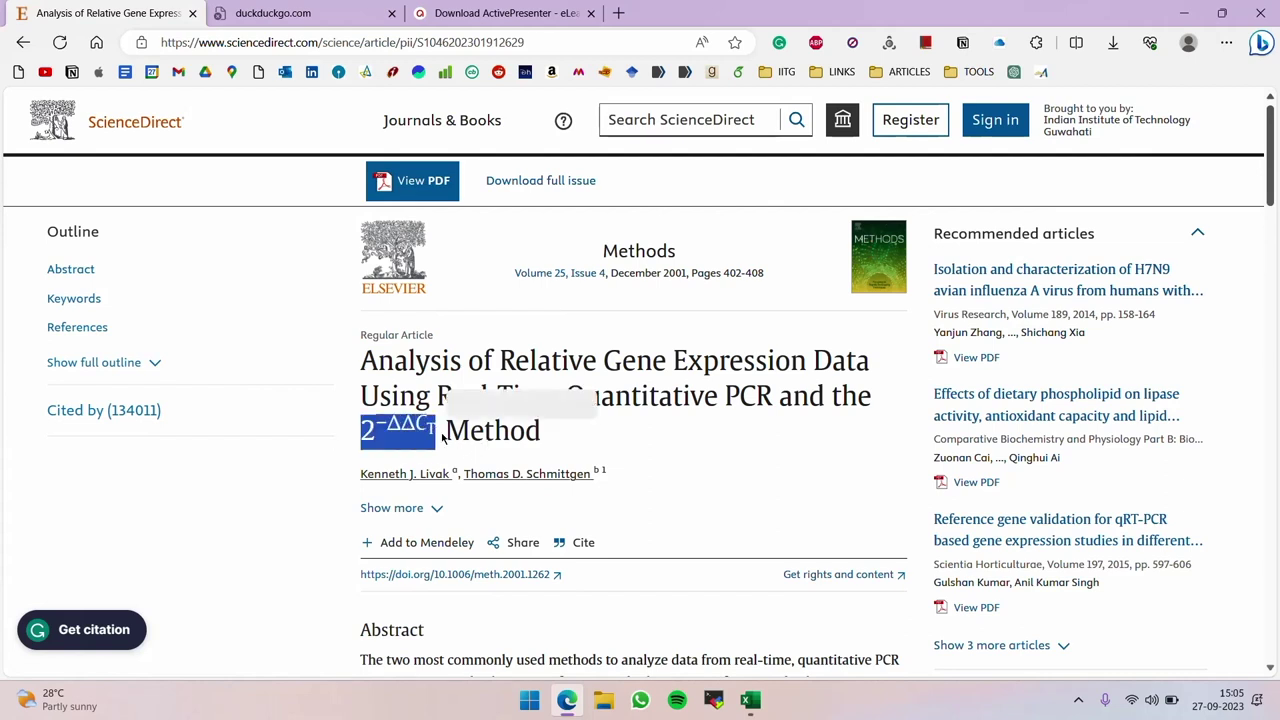
- Switch back to Excel and check the three Mock GAPDH CT values in C2:C4
left_click(752, 702)
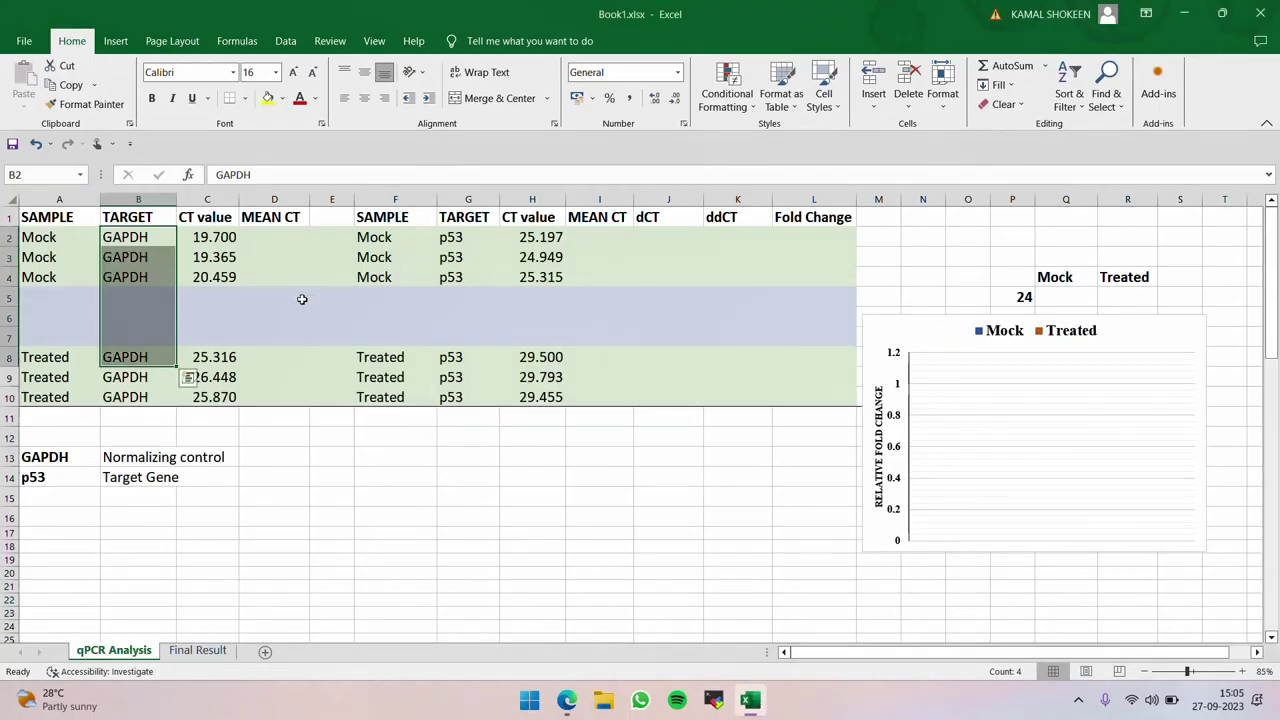
left_click(228, 237)
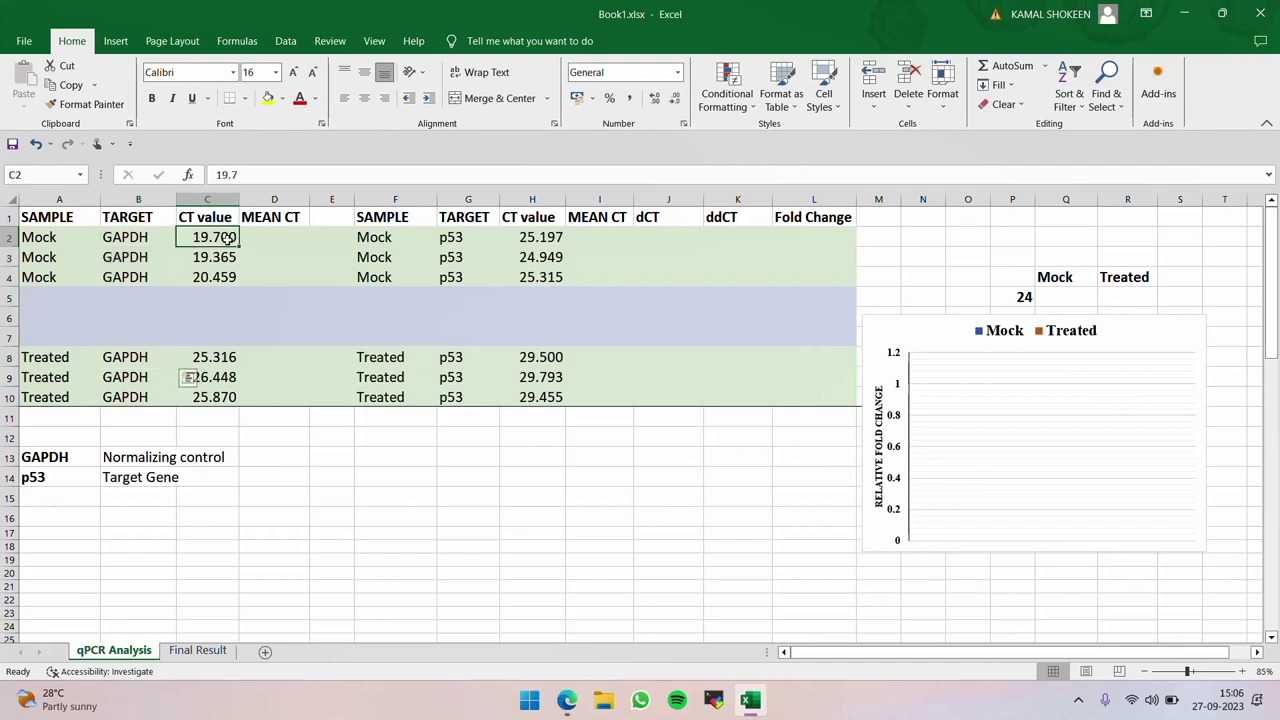
left_click(228, 260)
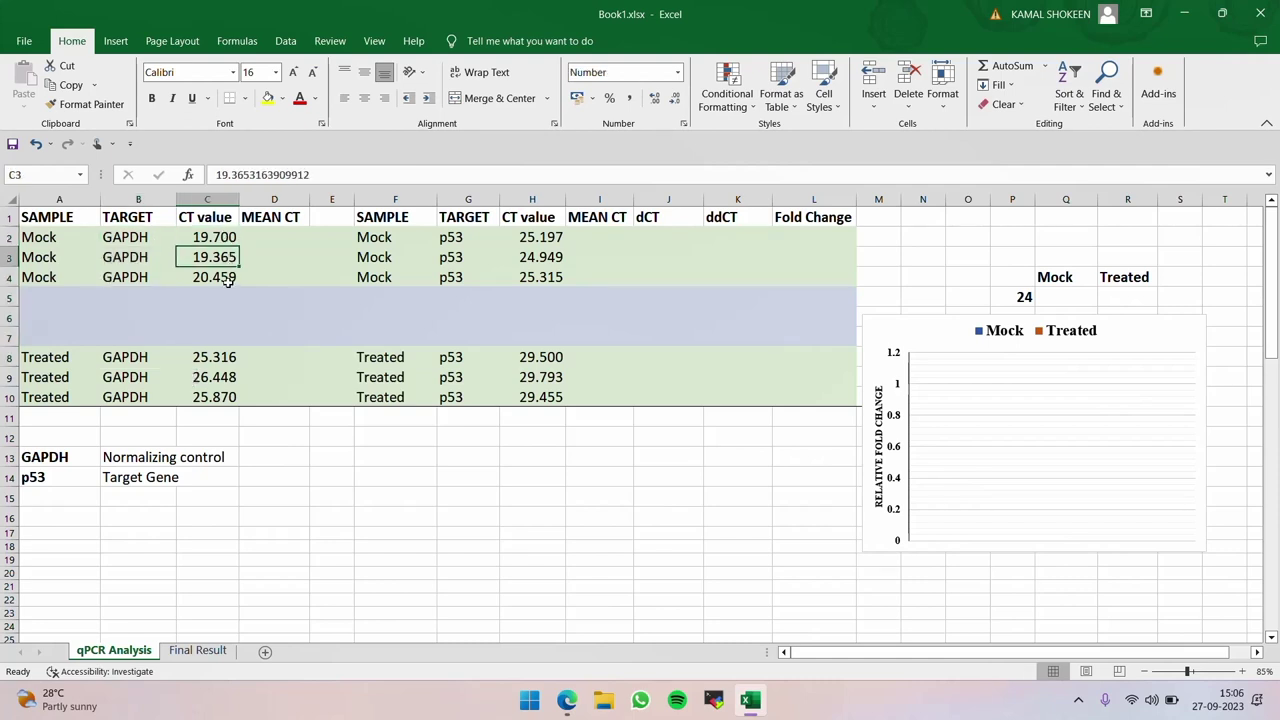
left_click(228, 280)
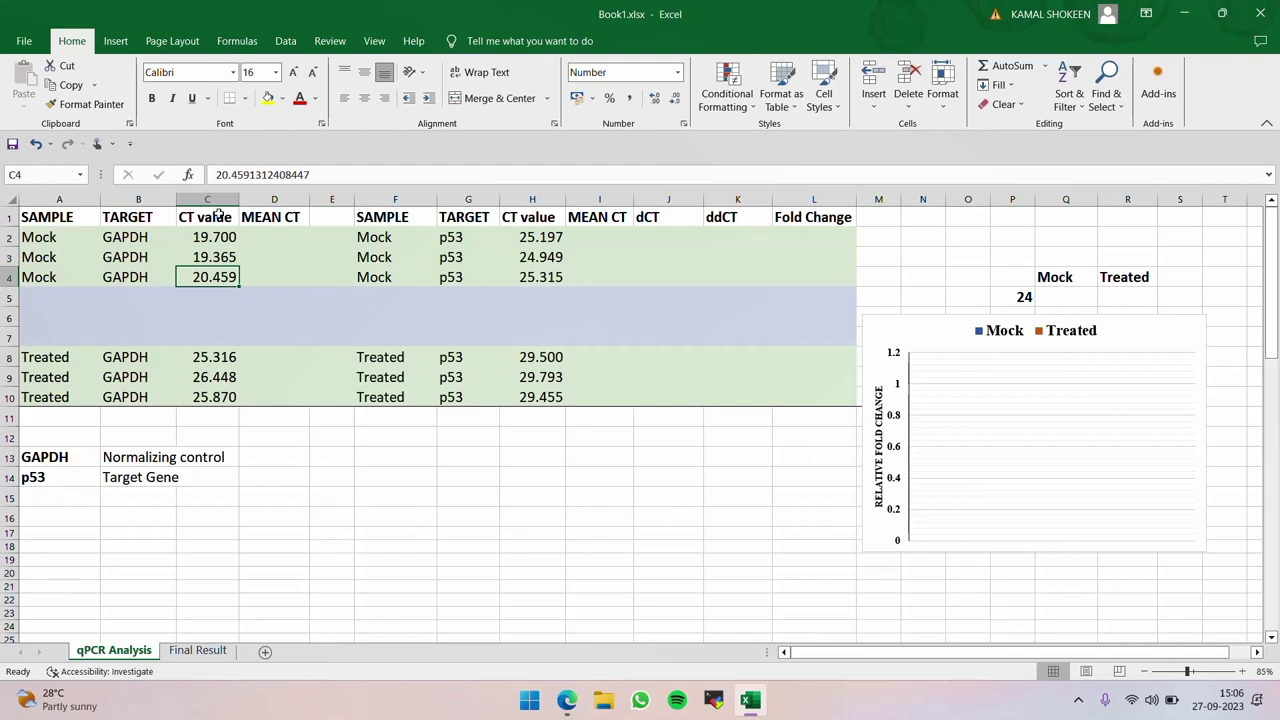
left_click_drag(220, 237, 220, 277)
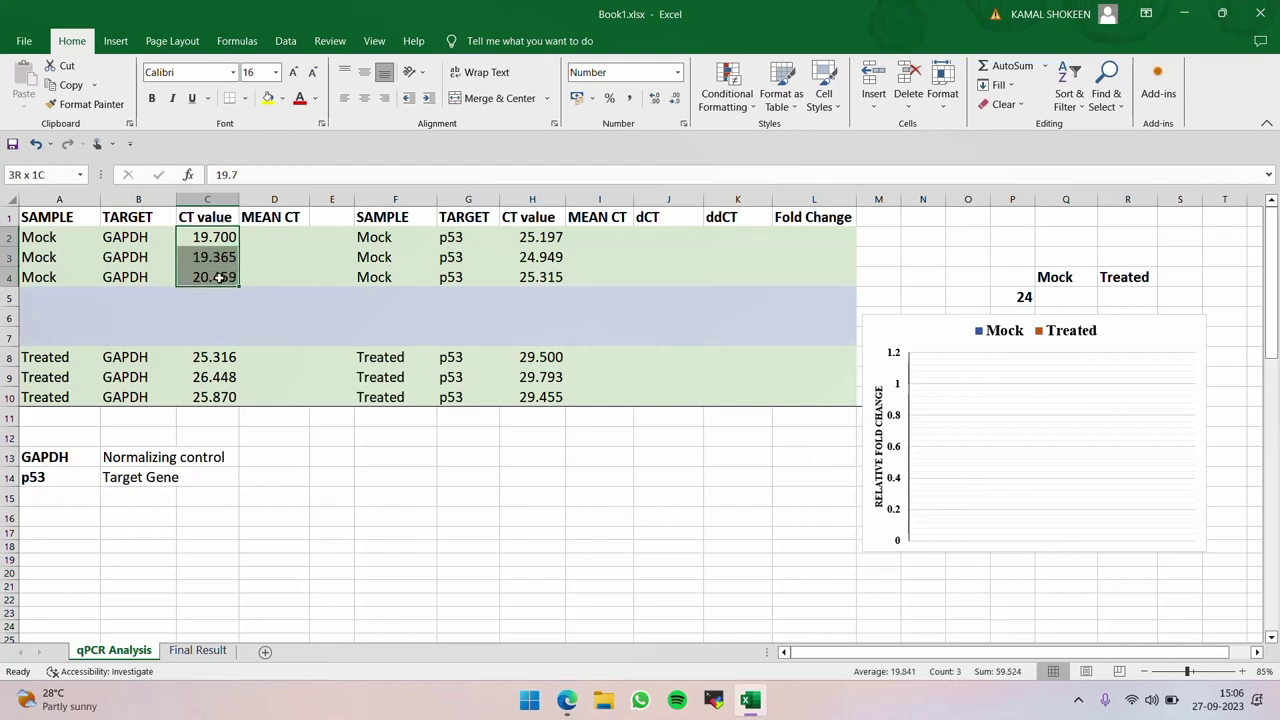
- Calculate the Mock GAPDH mean CT in D4 with the AVERAGE function over C2:C4
left_click(288, 280)
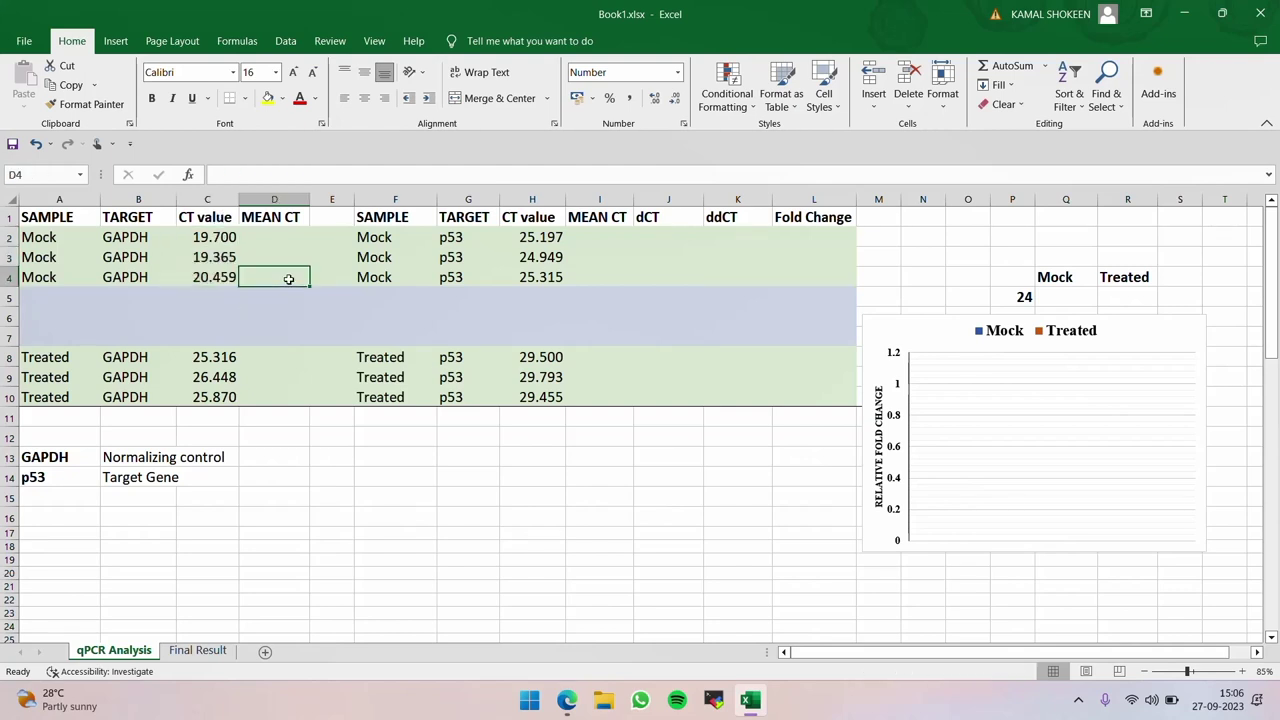
left_click(298, 168)
type("=")
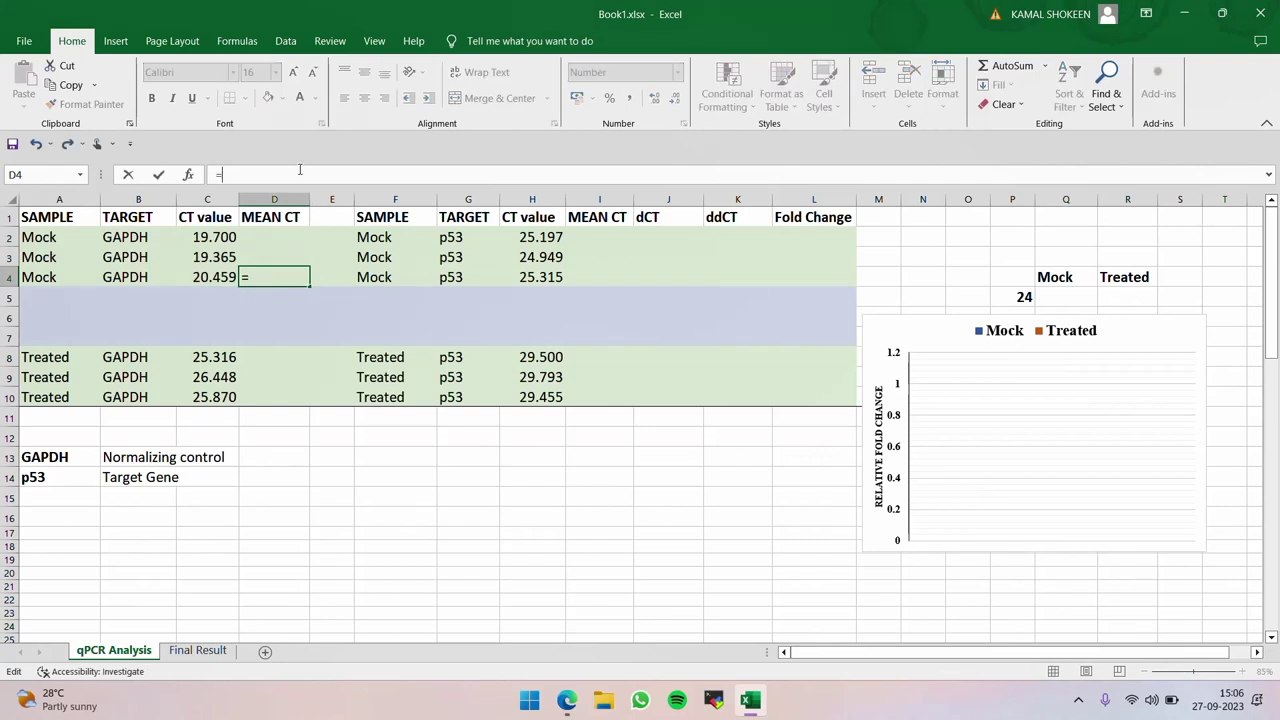
type("averag")
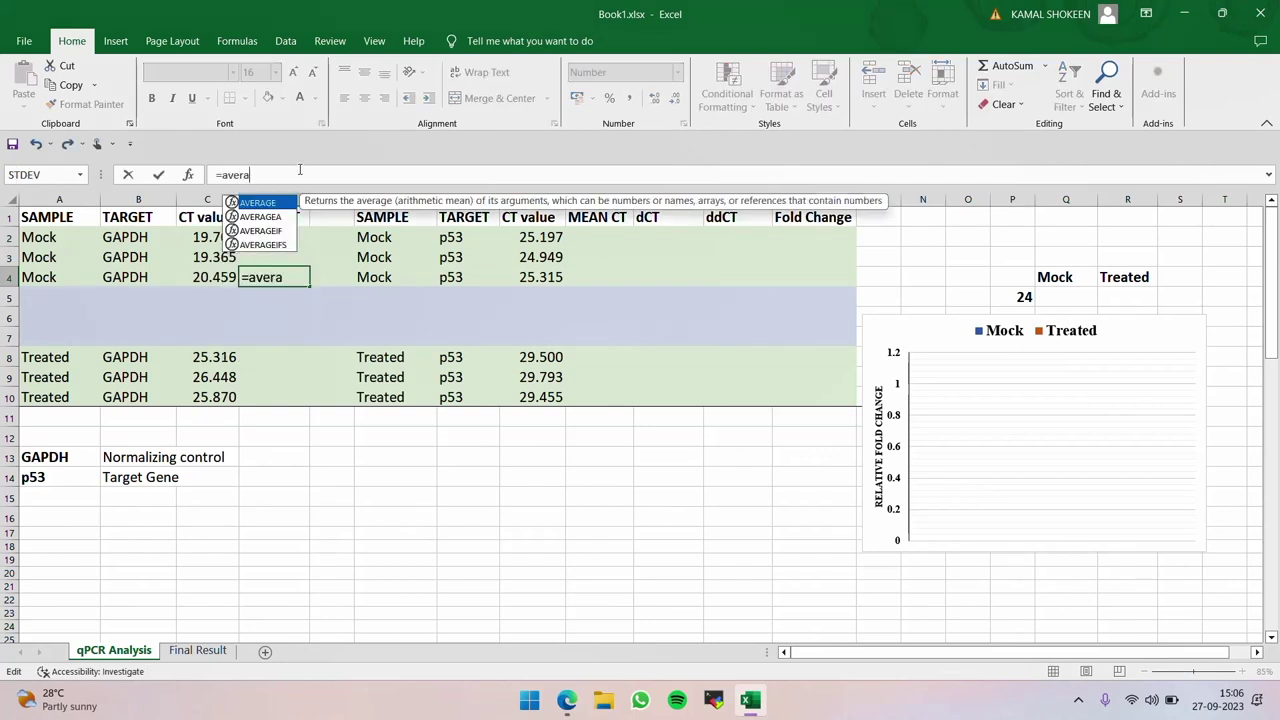
double_click(279, 203)
left_click_drag(219, 238, 225, 277)
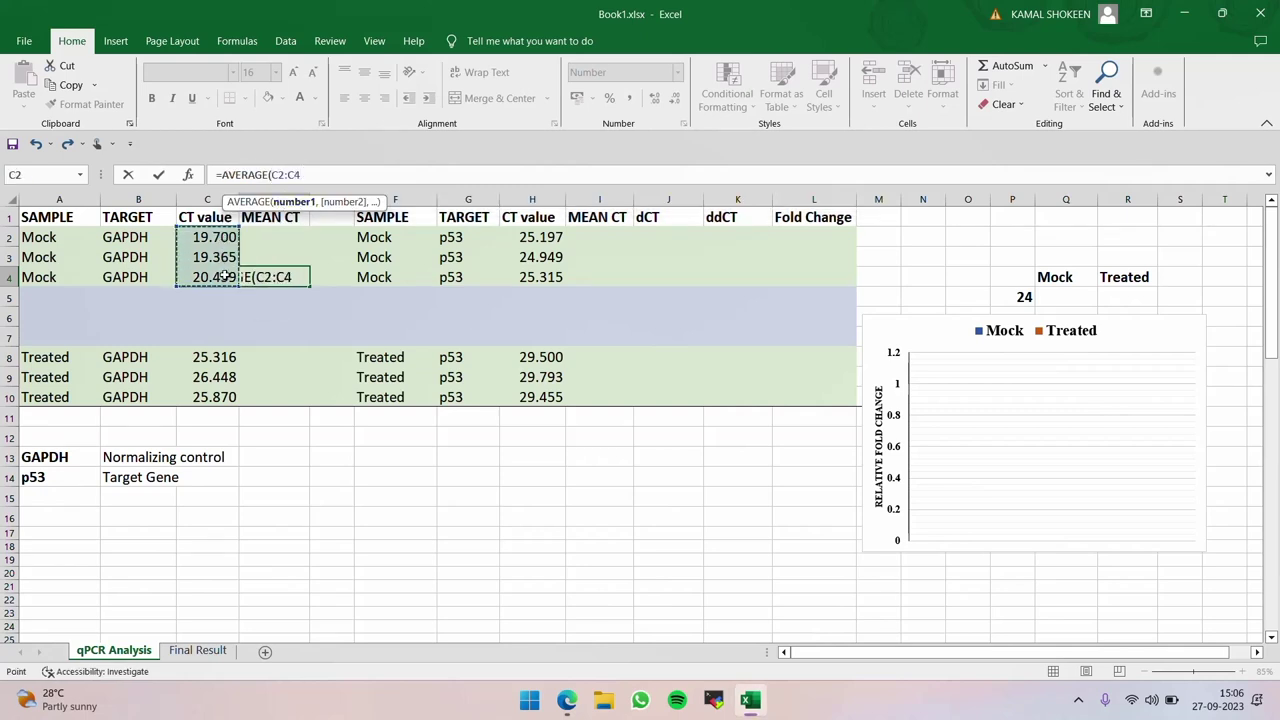
key("Return")
- Copy the mean CT cells D2:D4 to D8, I2 and I8 for the Treated GAPDH and both p53 groups
left_click_drag(295, 237, 298, 277)
key("ctrl+c")
left_click(276, 354)
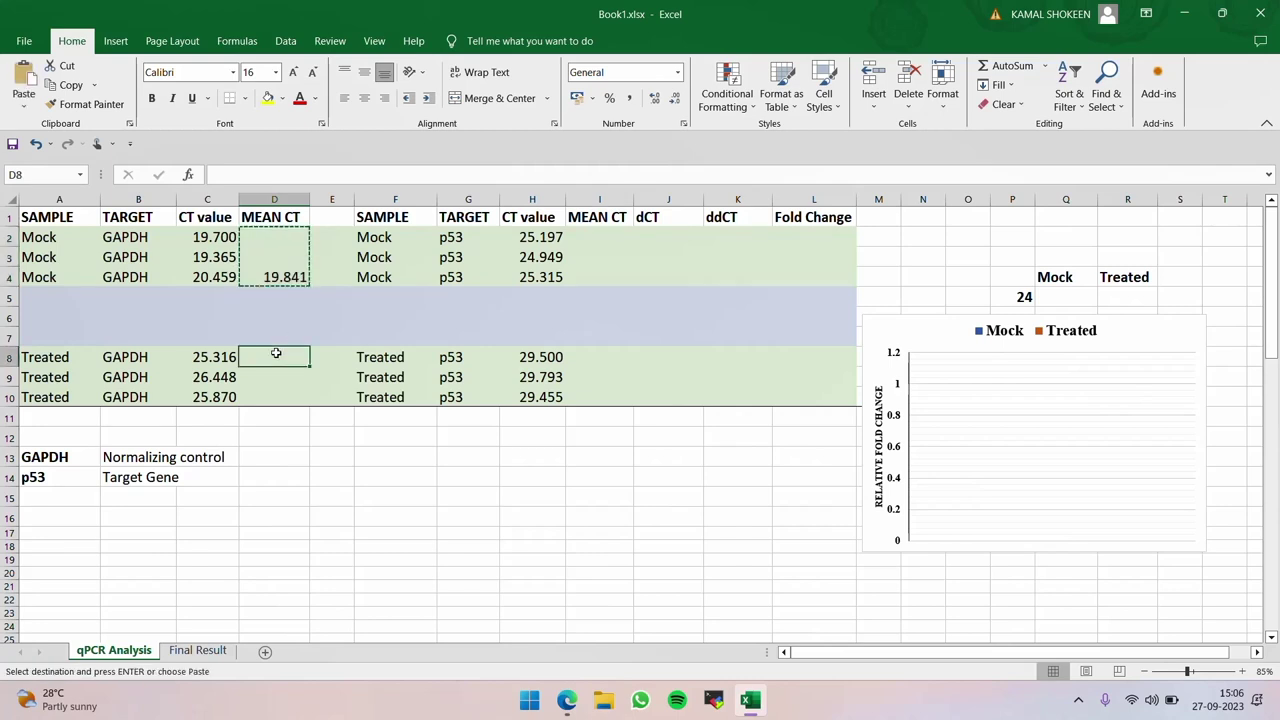
key("ctrl+v")
left_click(608, 240)
key("ctrl+v")
left_click(596, 353)
key("ctrl+v")
left_click_drag(622, 528, 618, 514)
left_click(302, 299)
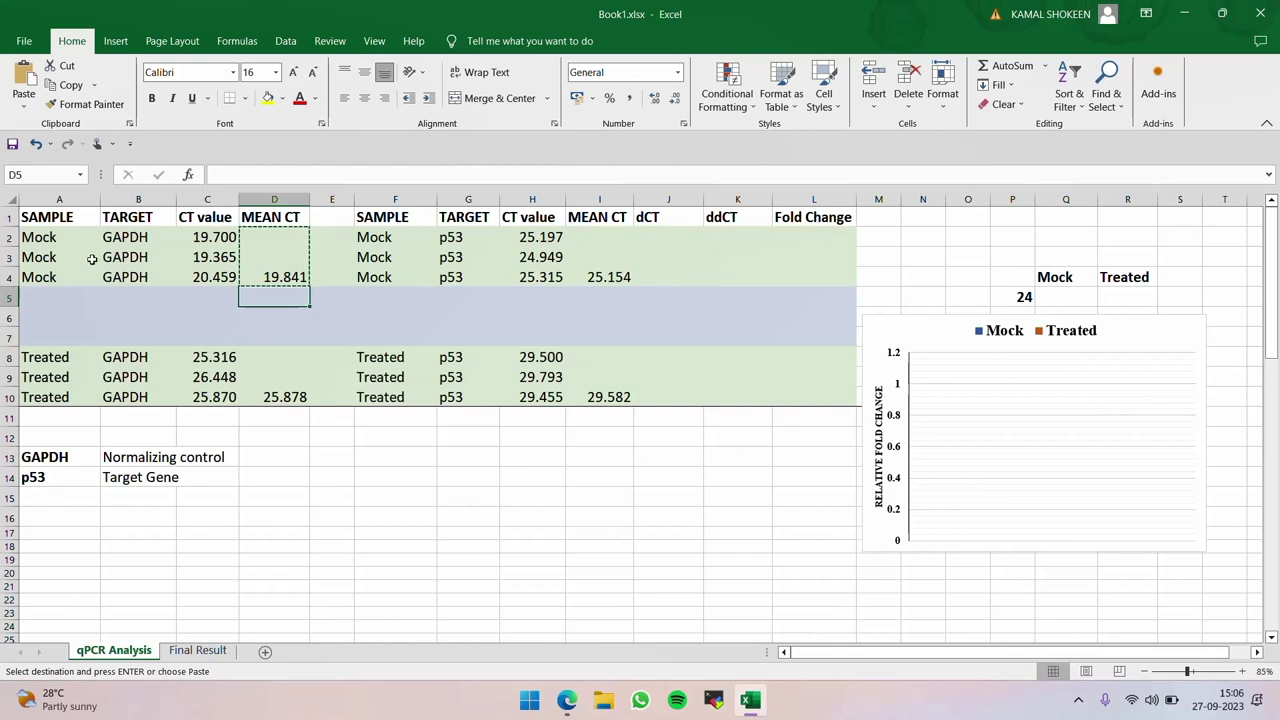
- Calculate the Mock dCT in J4 by subtracting the p53 mean CT from the GAPDH mean CT with =D4-I4
left_click_drag(141, 238, 141, 278)
left_click_drag(482, 240, 474, 272)
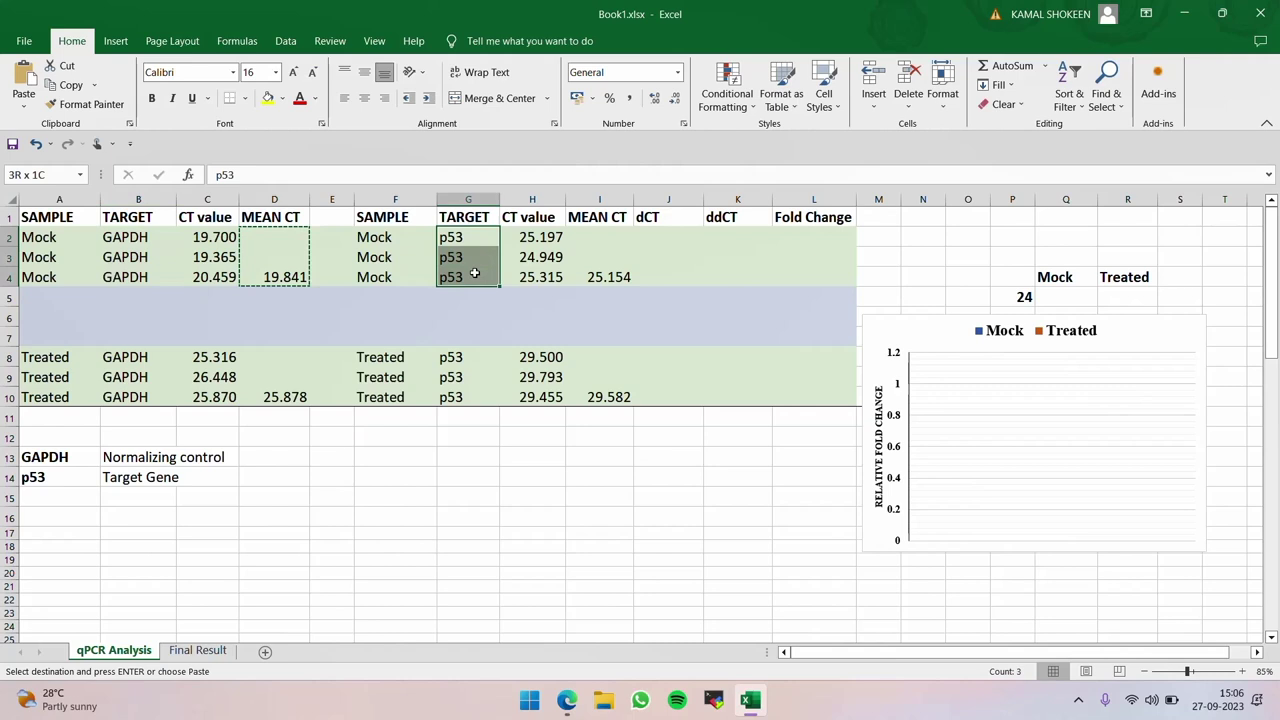
left_click(272, 277)
left_click(596, 282)
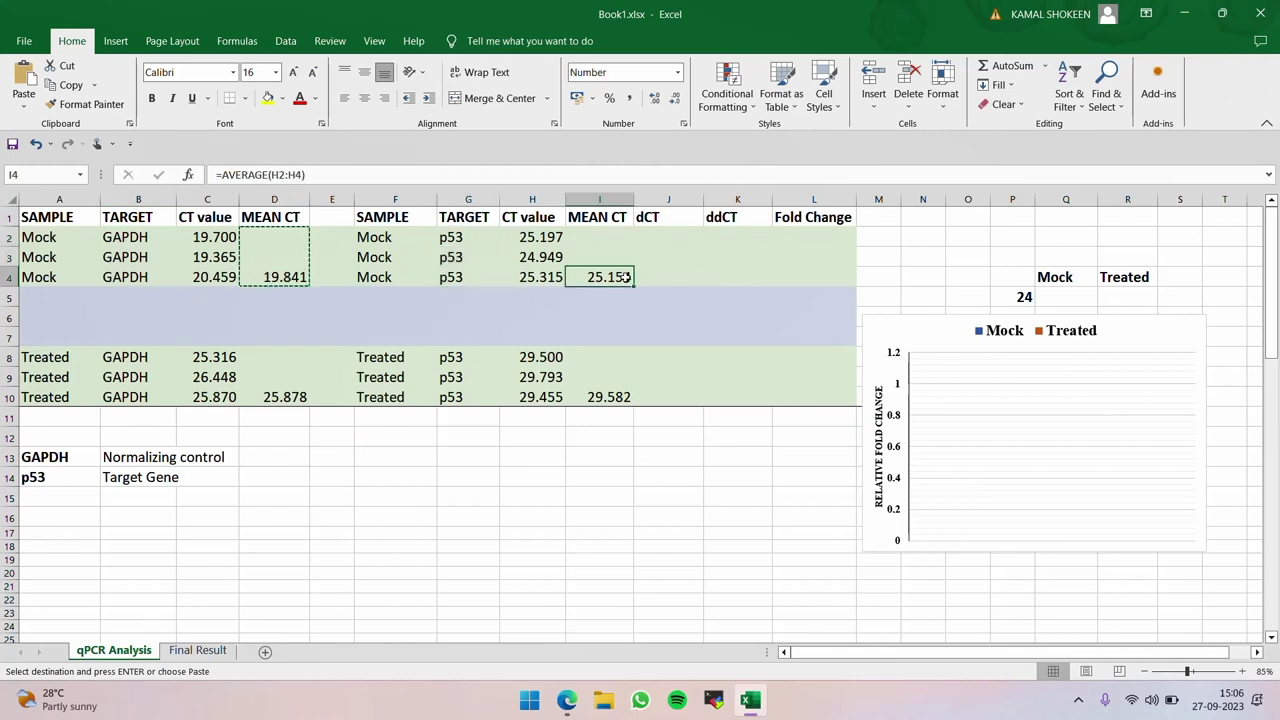
left_click(672, 277)
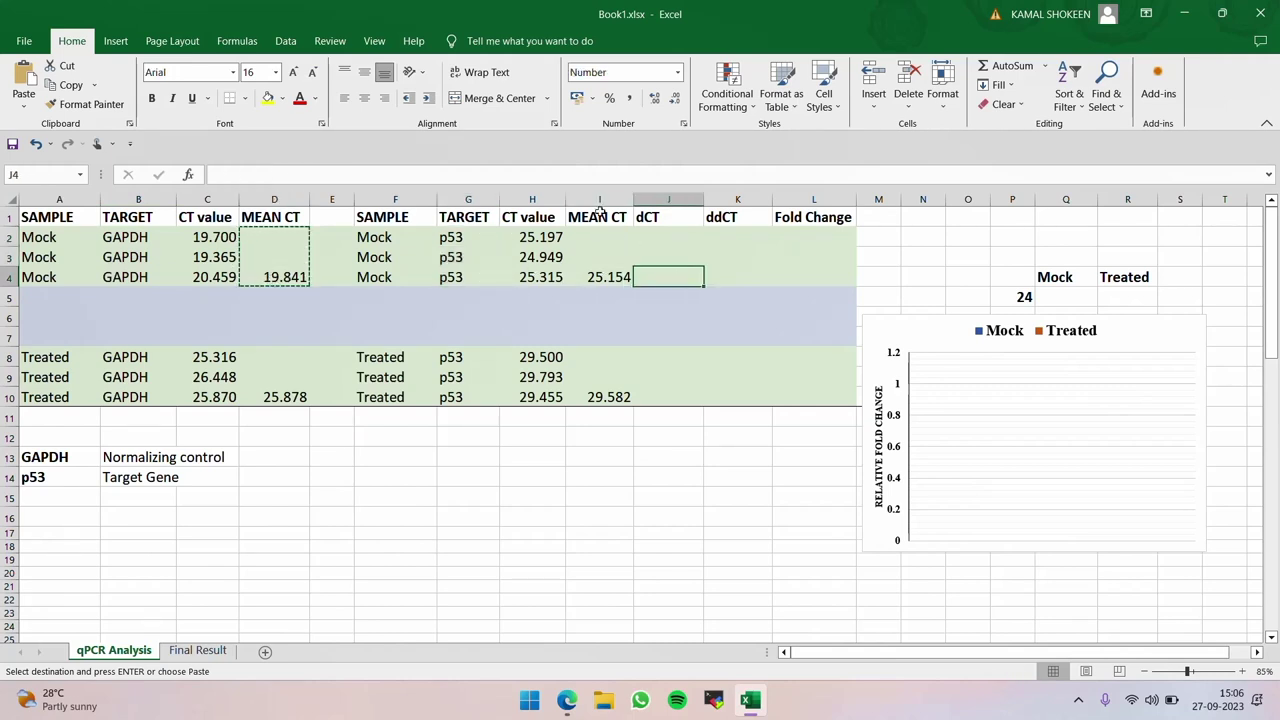
left_click(566, 180)
type("=")
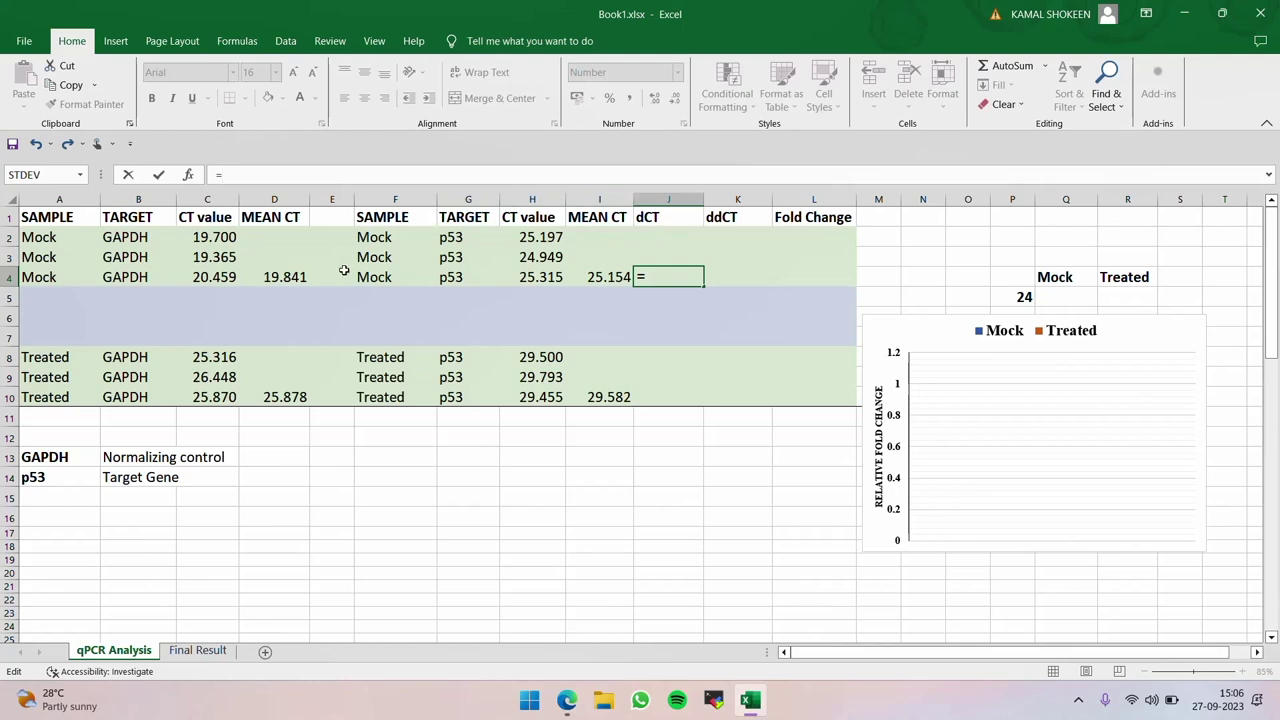
left_click(288, 279)
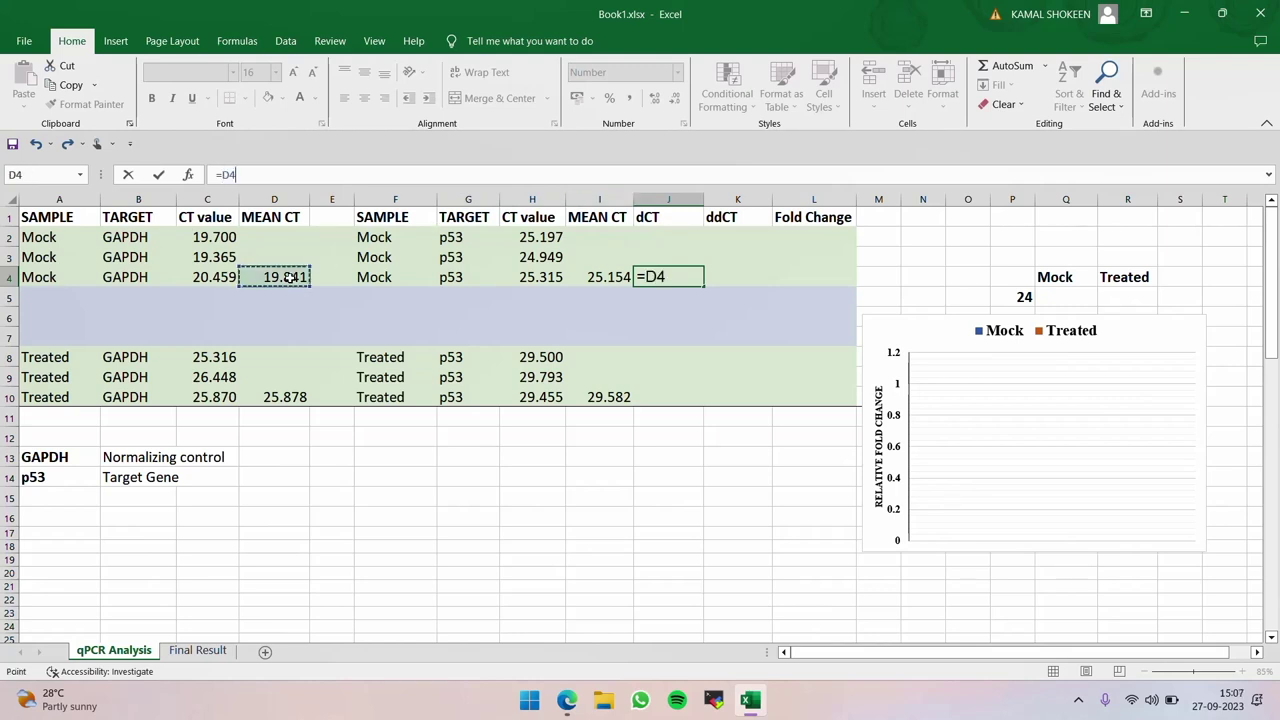
type("-")
left_click(609, 277)
key("Return")
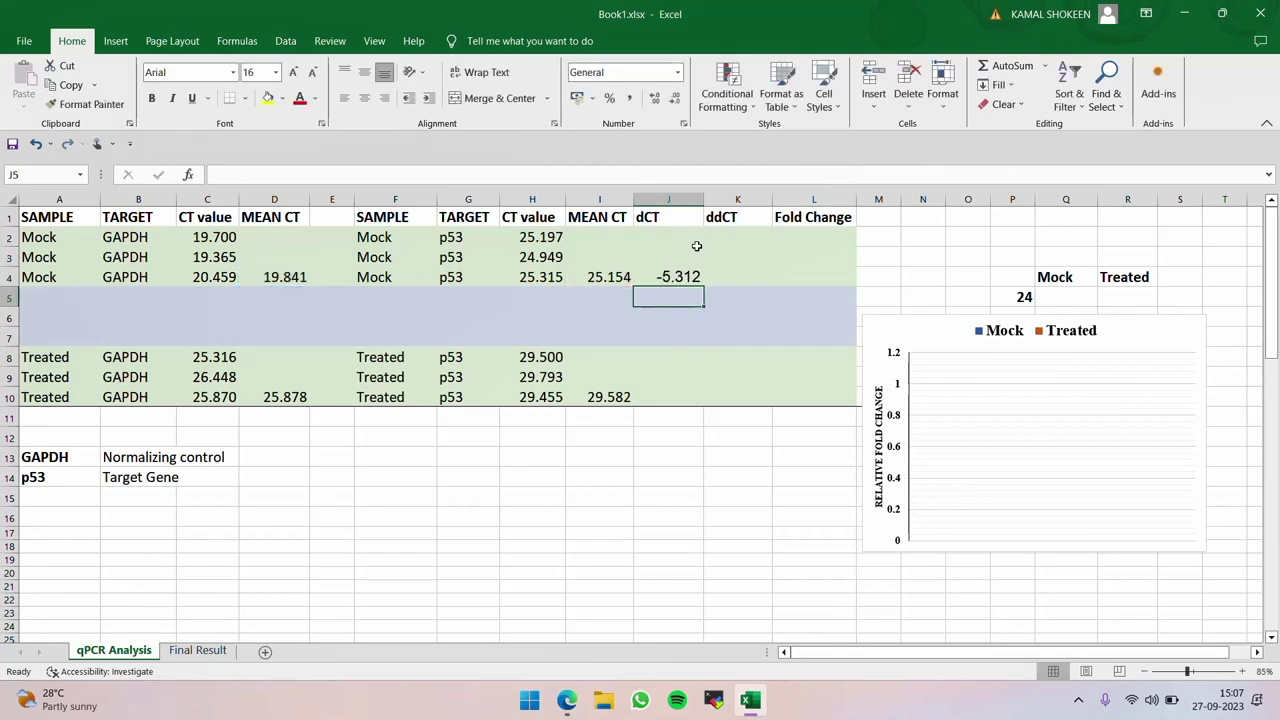
- Copy the Mock dCT cells J2:J4 to the Treated rows starting at J8
left_click_drag(689, 237, 676, 280)
key("ctrl+c")
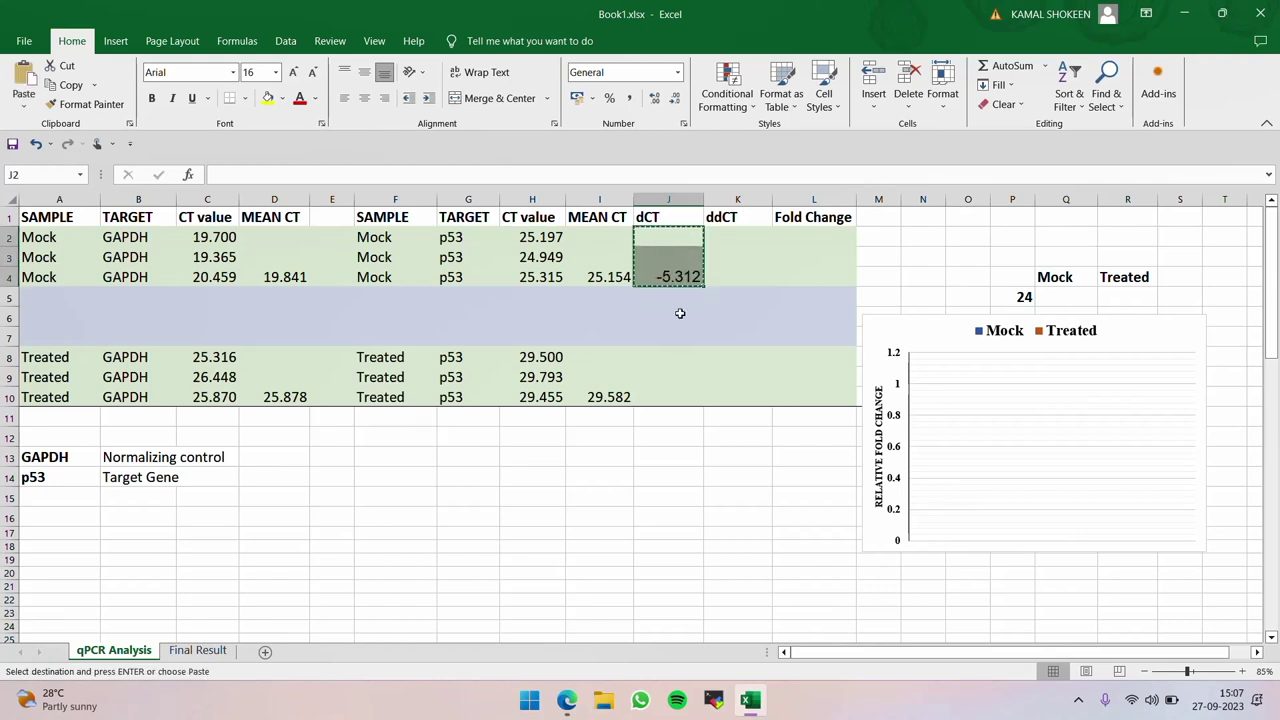
left_click(673, 353)
key("ctrl+v")
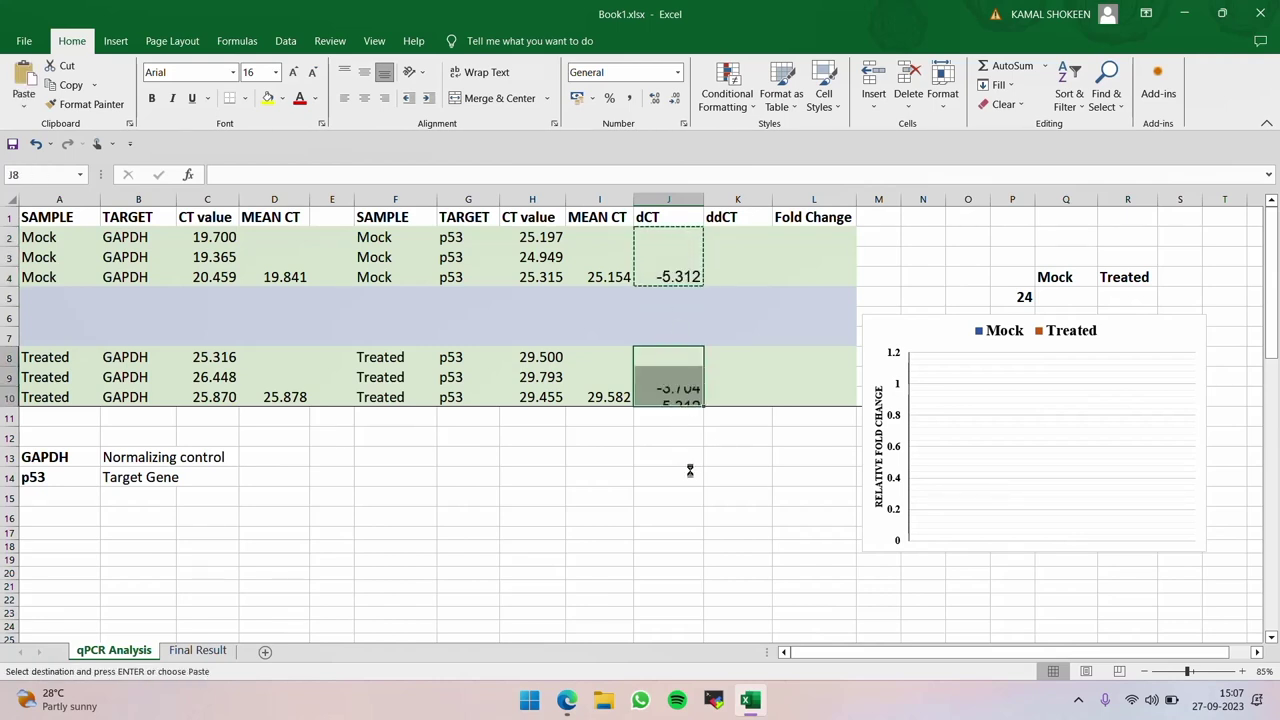
left_click(686, 455)
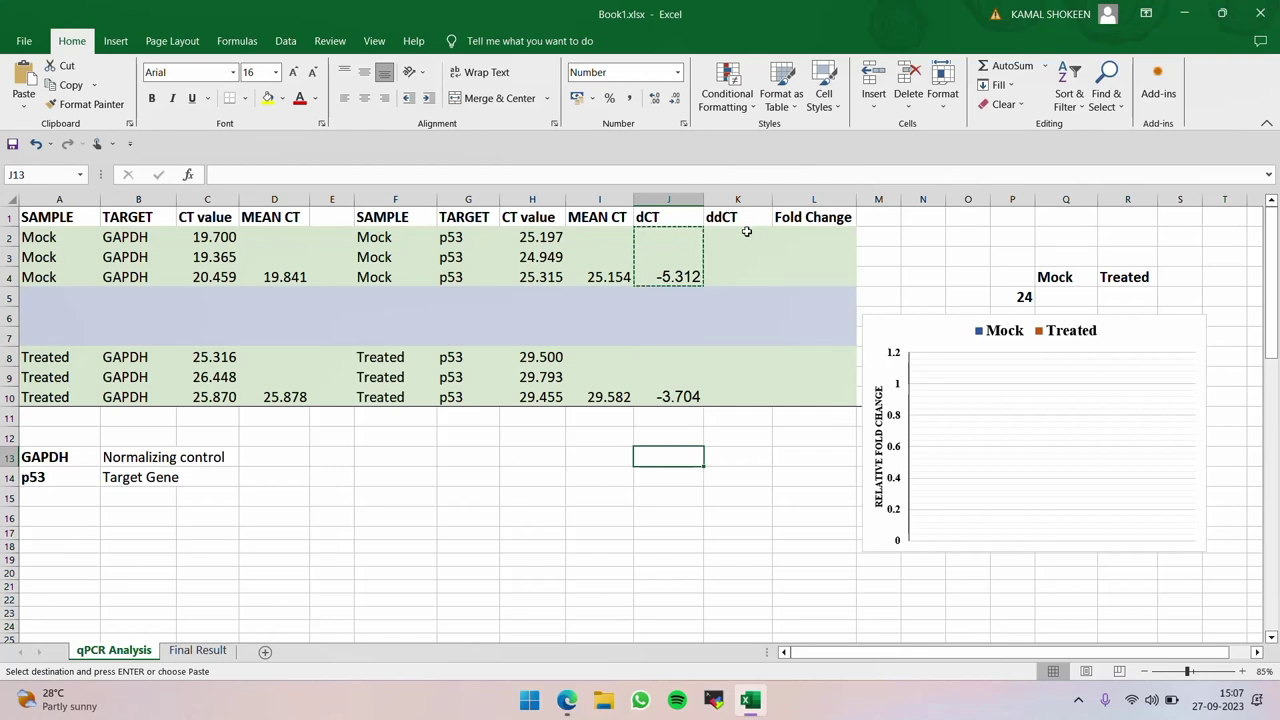
- Examine the GAPDH CT values and the mean CT formulas of the Mock and Treated GAPDH and p53 groups
left_click(742, 276)
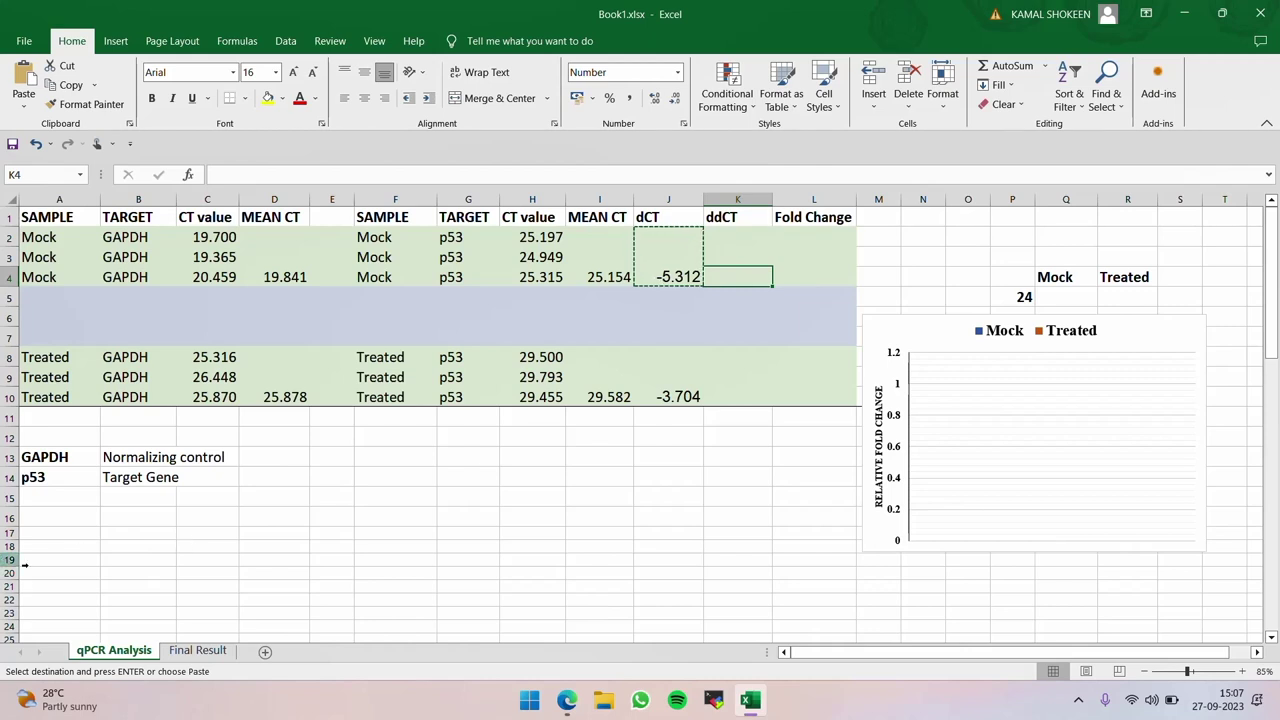
left_click_drag(214, 240, 219, 277)
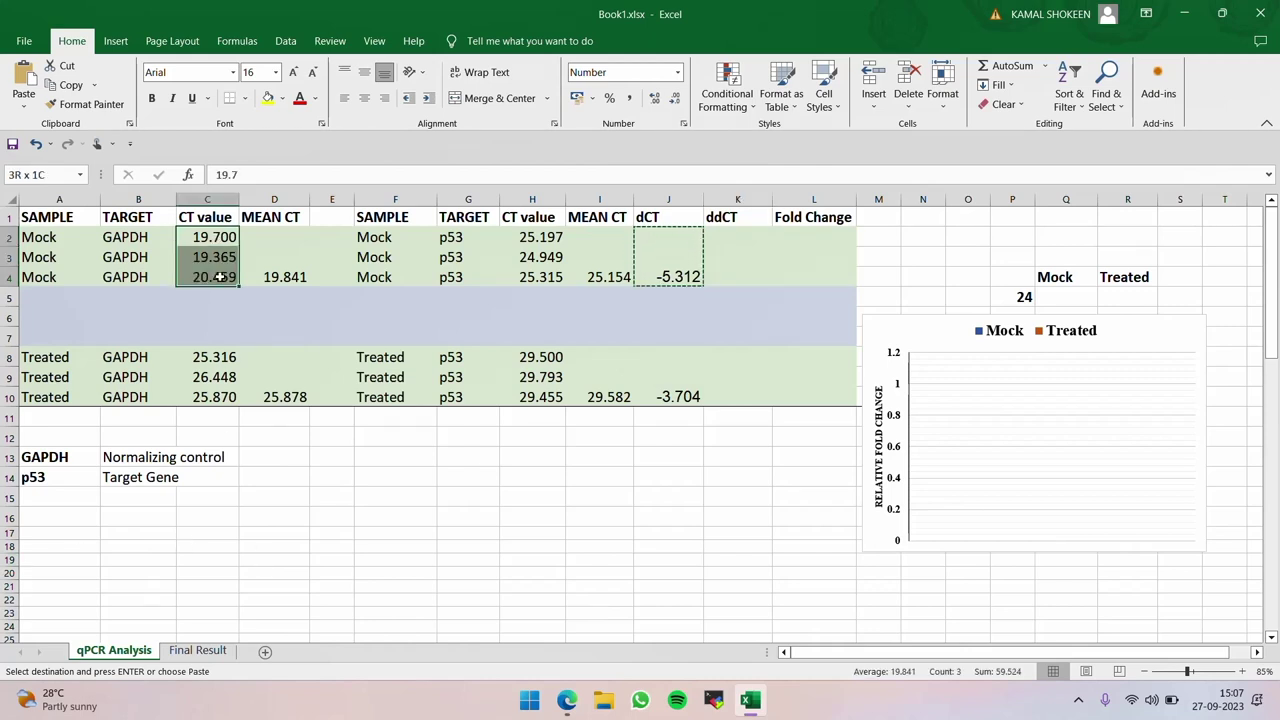
left_click(219, 359)
left_click_drag(218, 368, 218, 398)
left_click(293, 398)
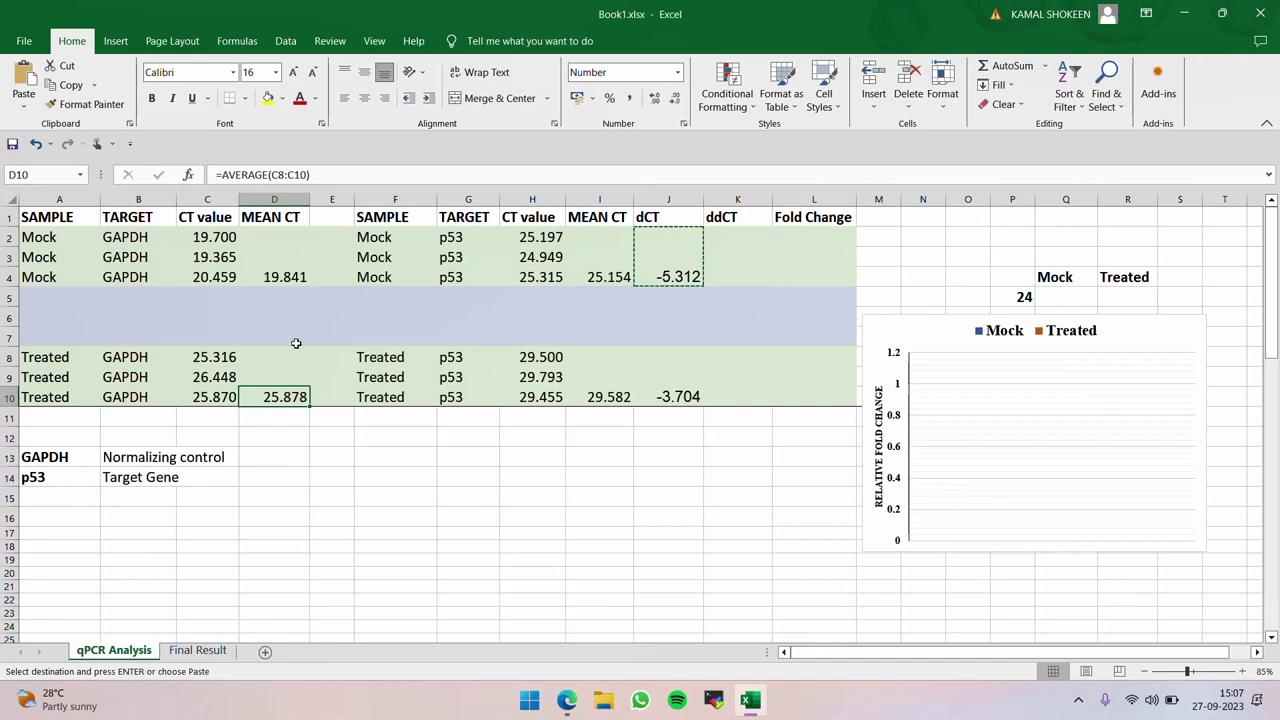
left_click(288, 277)
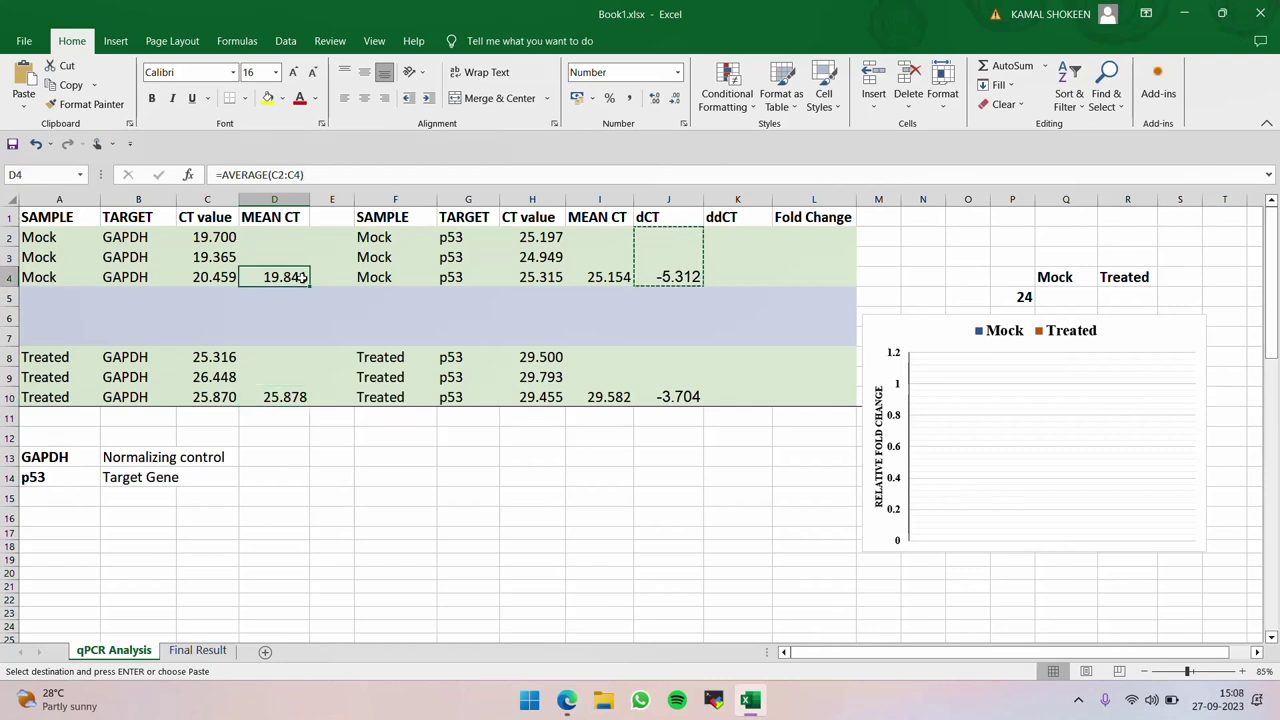
left_click(616, 278)
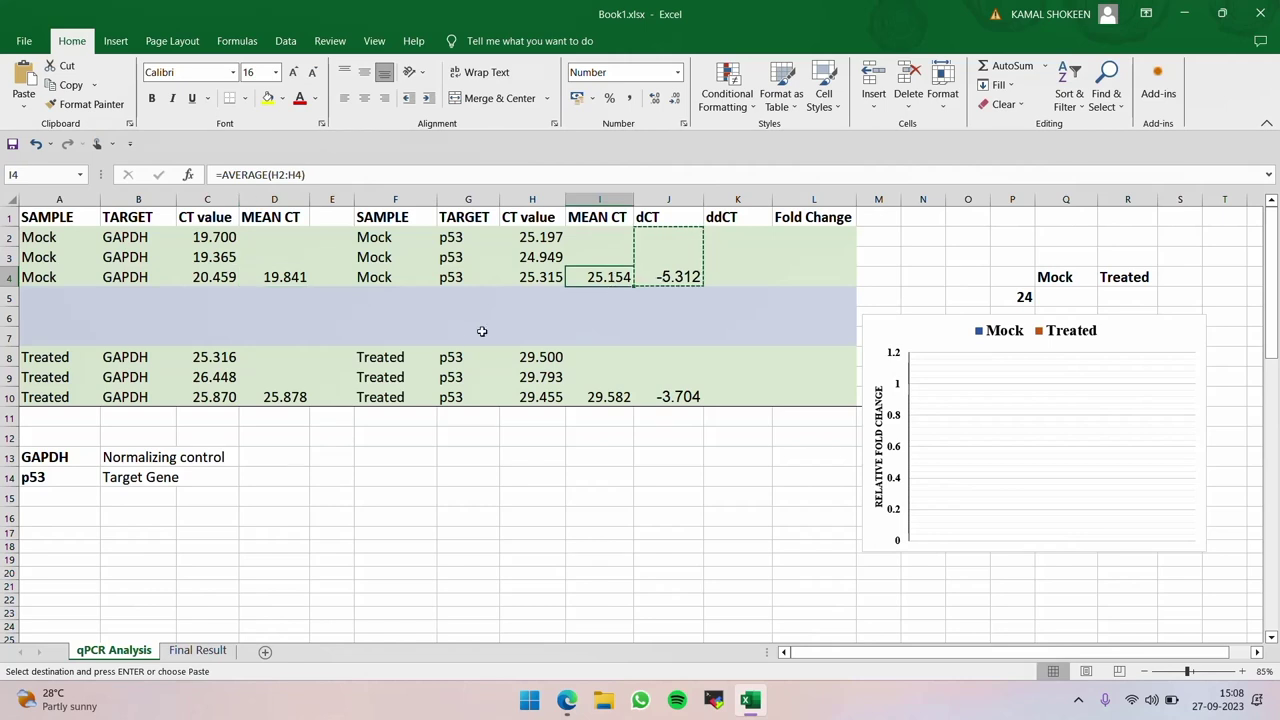
left_click(278, 396)
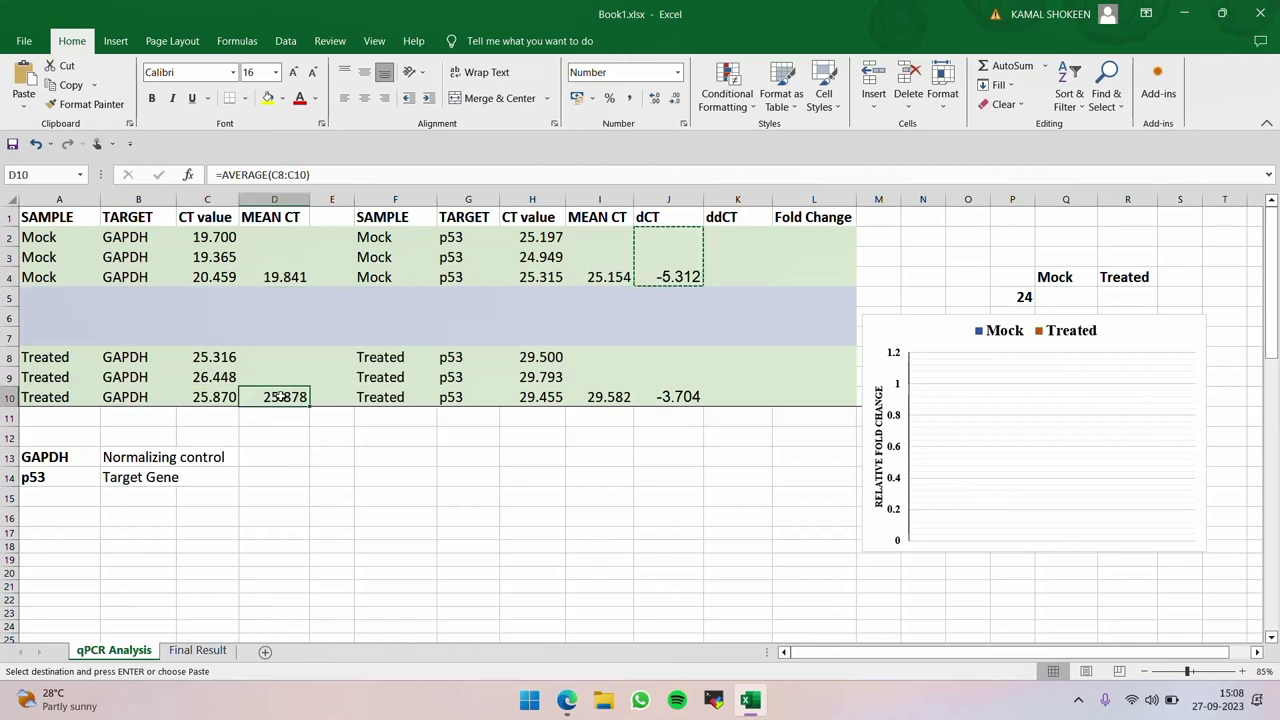
left_click(616, 398)
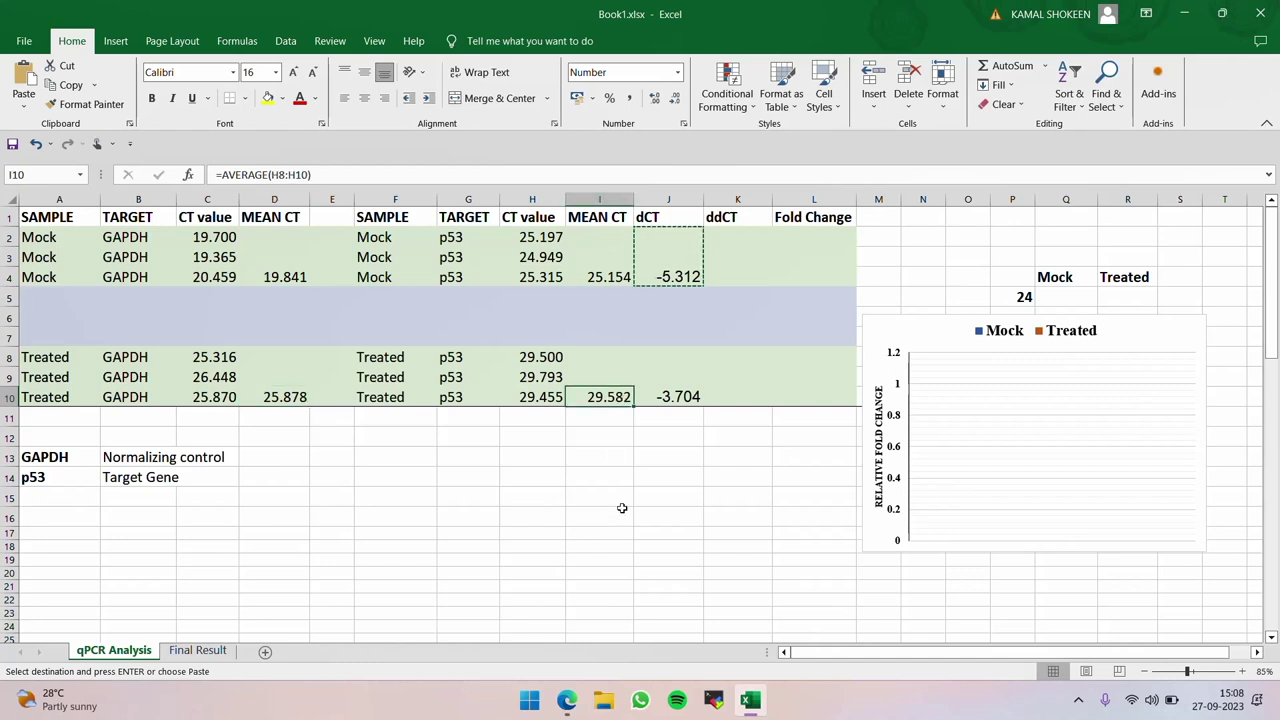
left_click_drag(607, 265, 608, 400)
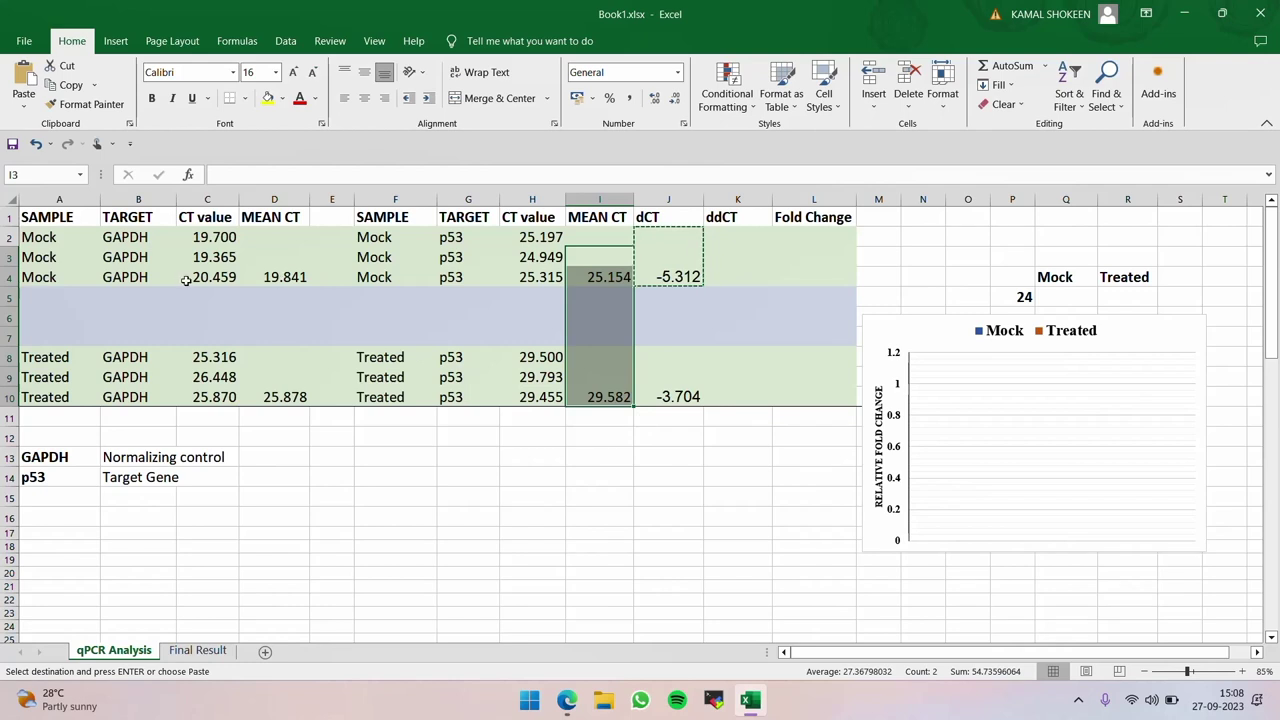
- Try copying the Mock GAPDH mean CT from D4 to D11, first as a formula and again as a plain value, and clear D11
left_click(292, 275)
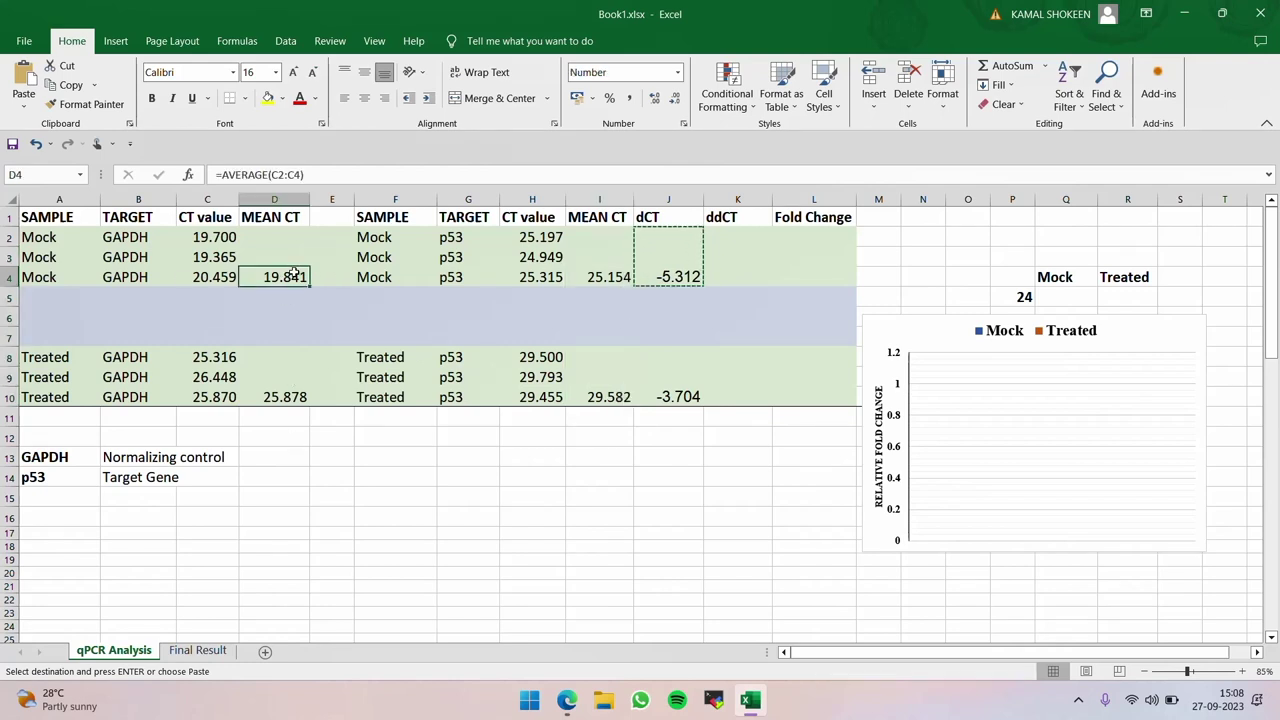
left_click(293, 418)
key("ctrl+v")
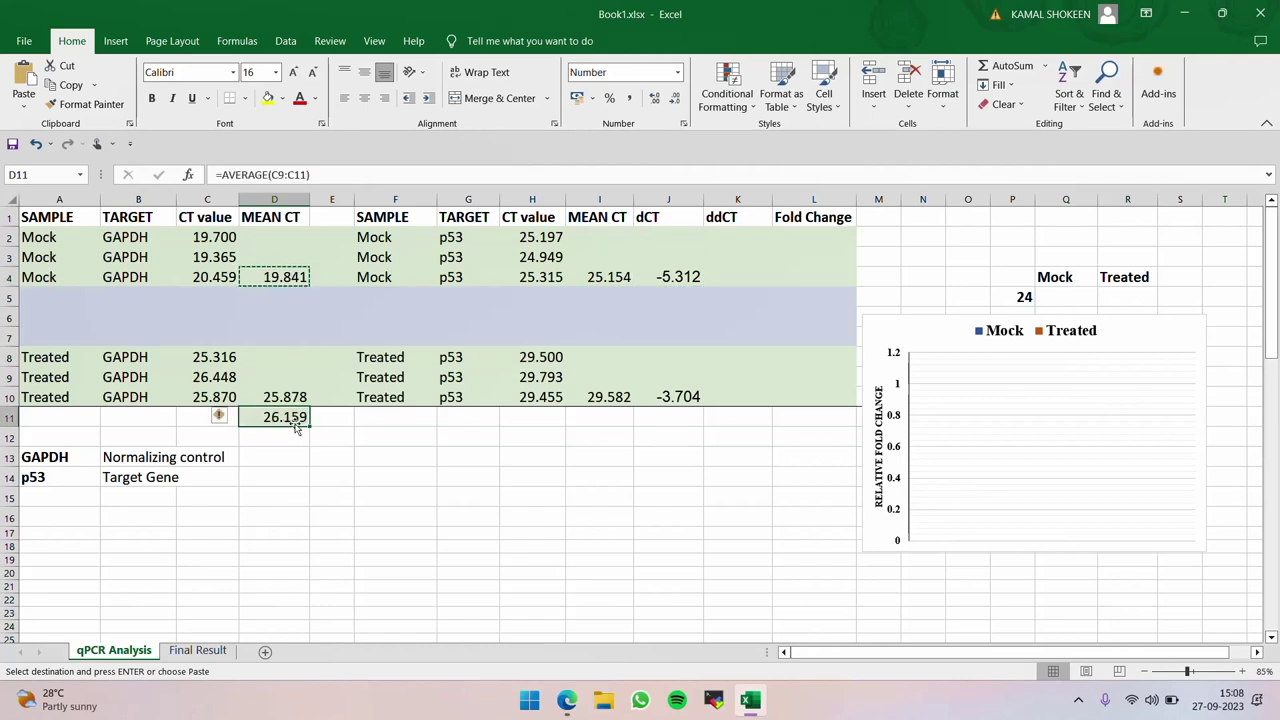
key("ctrl+z")
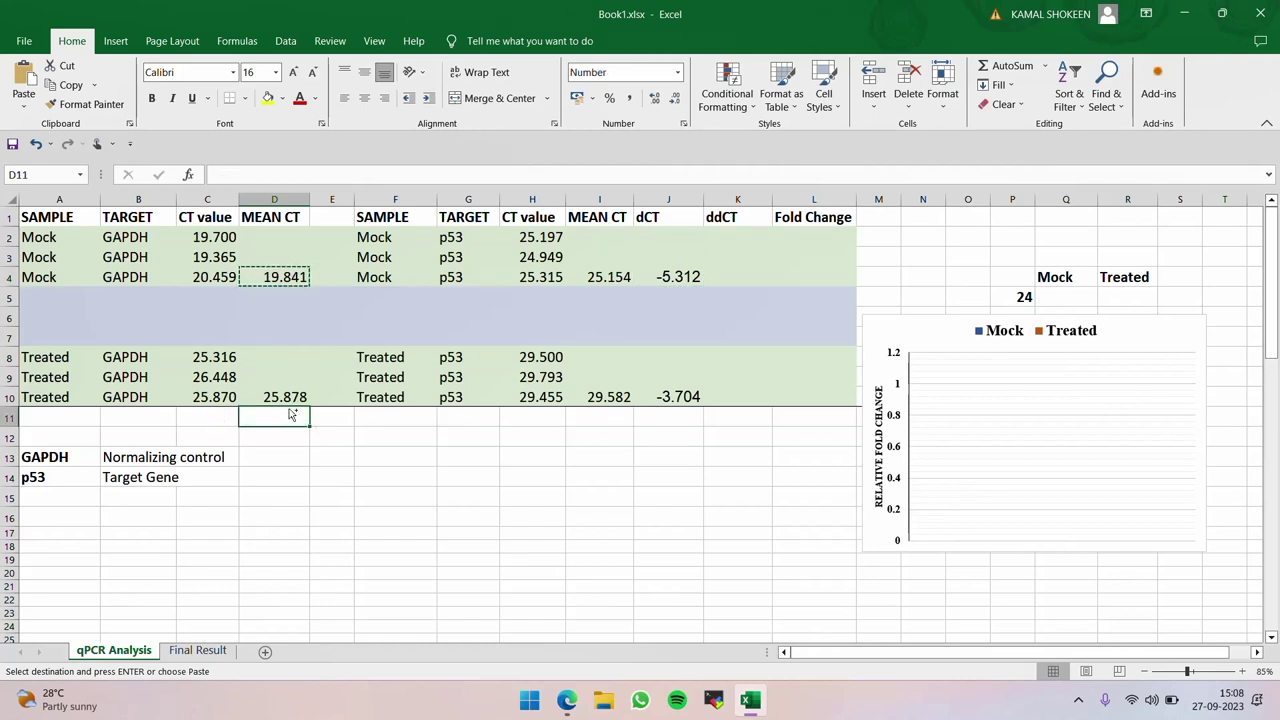
right_click(282, 418)
left_click(338, 106)
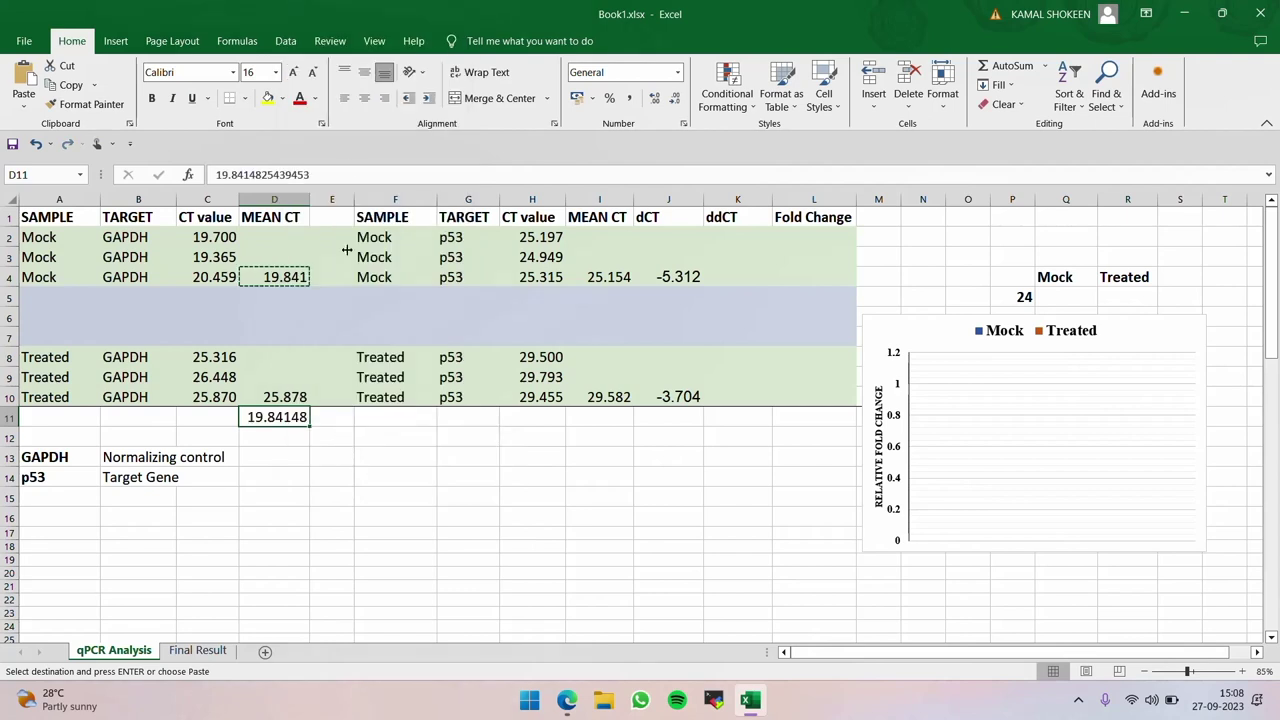
left_click(366, 475)
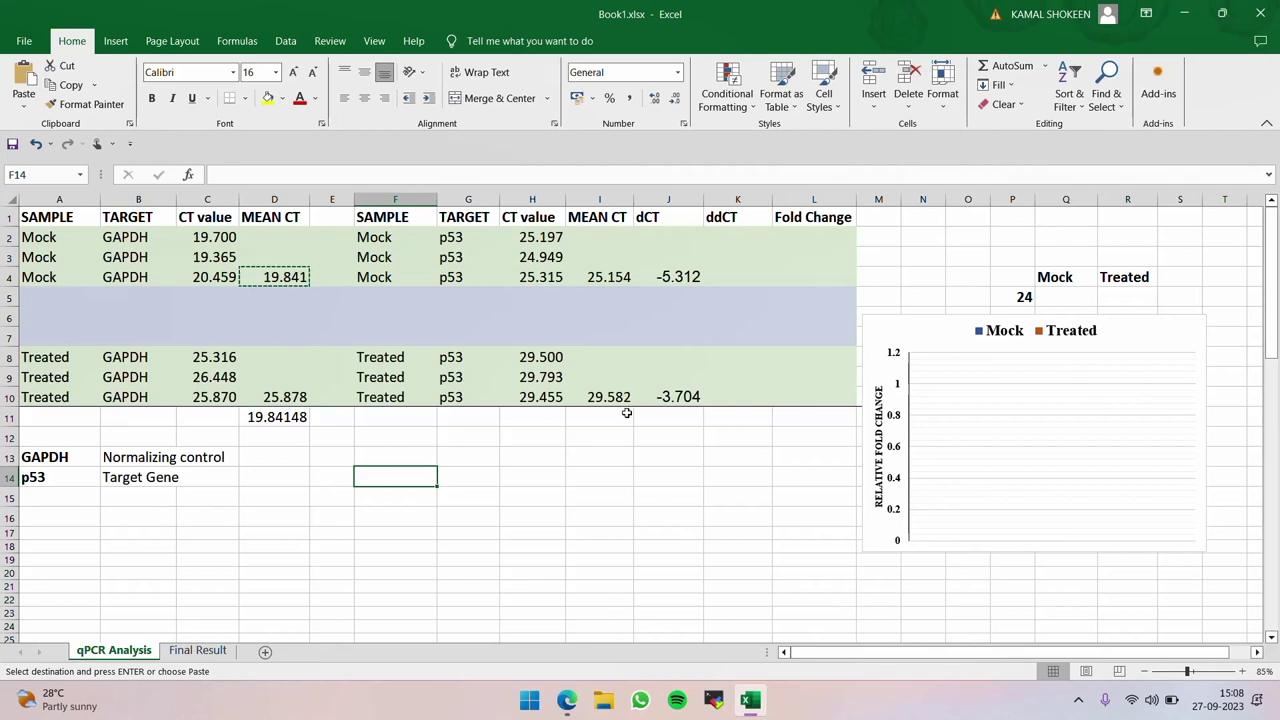
left_click(299, 418)
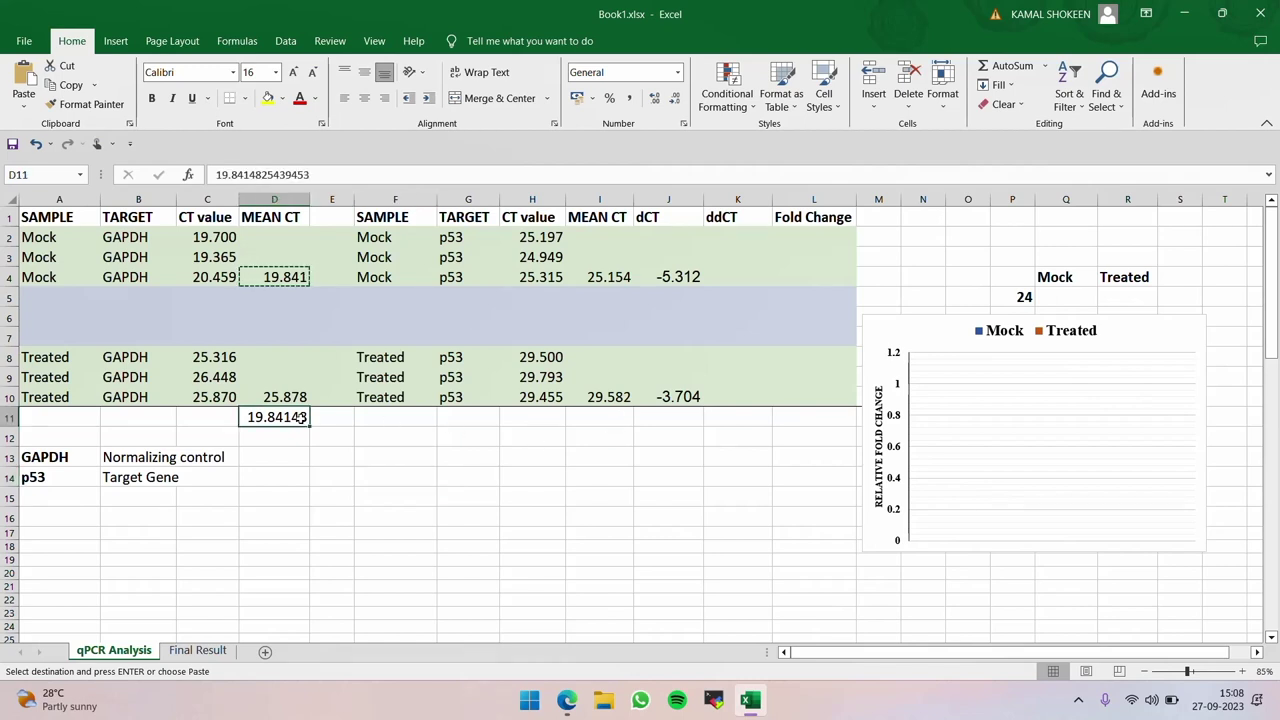
key("Delete")
left_click(348, 477)
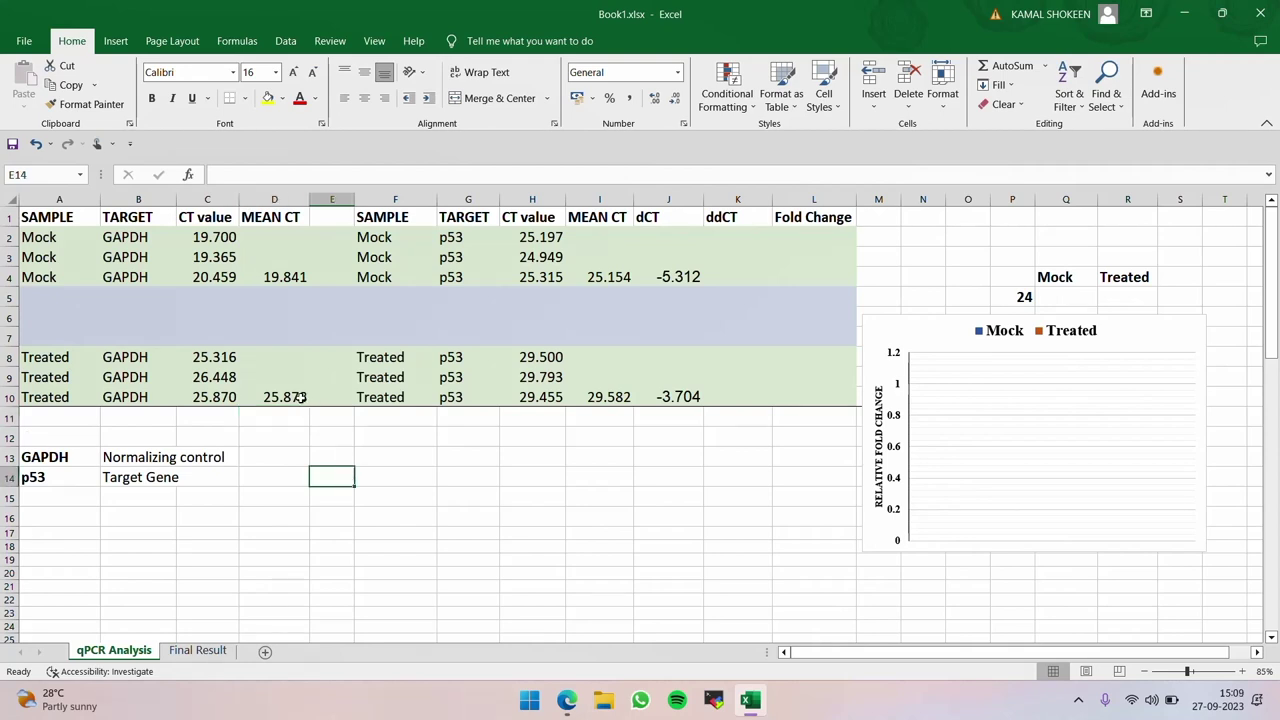
- Compare the GAPDH mean CTs in D4 and D10 with the p53 mean CTs in column I and the Mock dCT
left_click(302, 277)
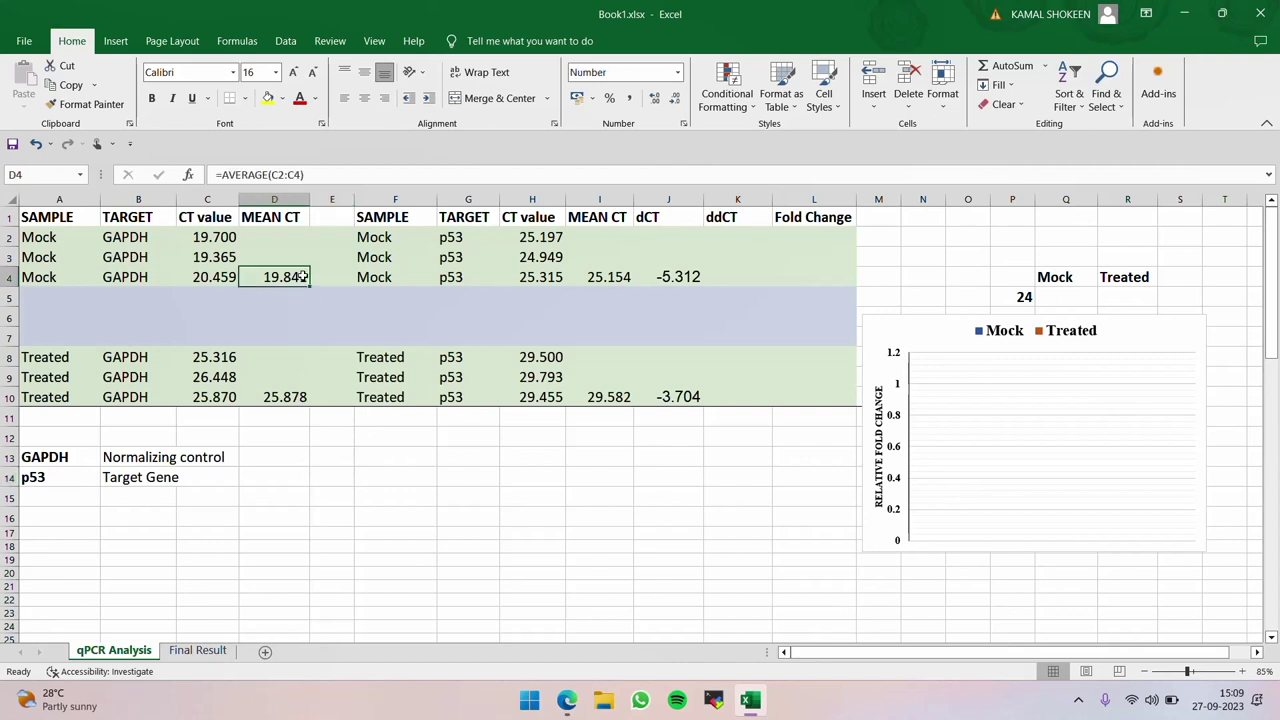
left_click(290, 397)
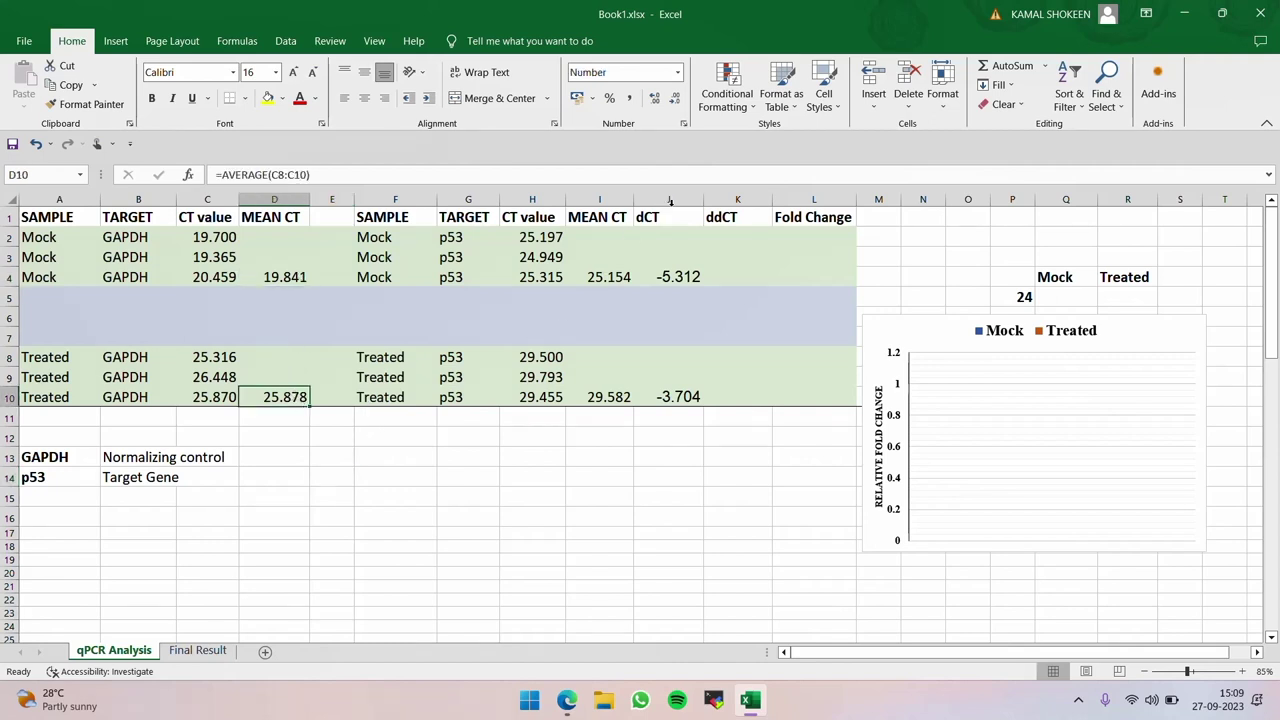
left_click(614, 235)
left_click_drag(614, 235, 600, 400)
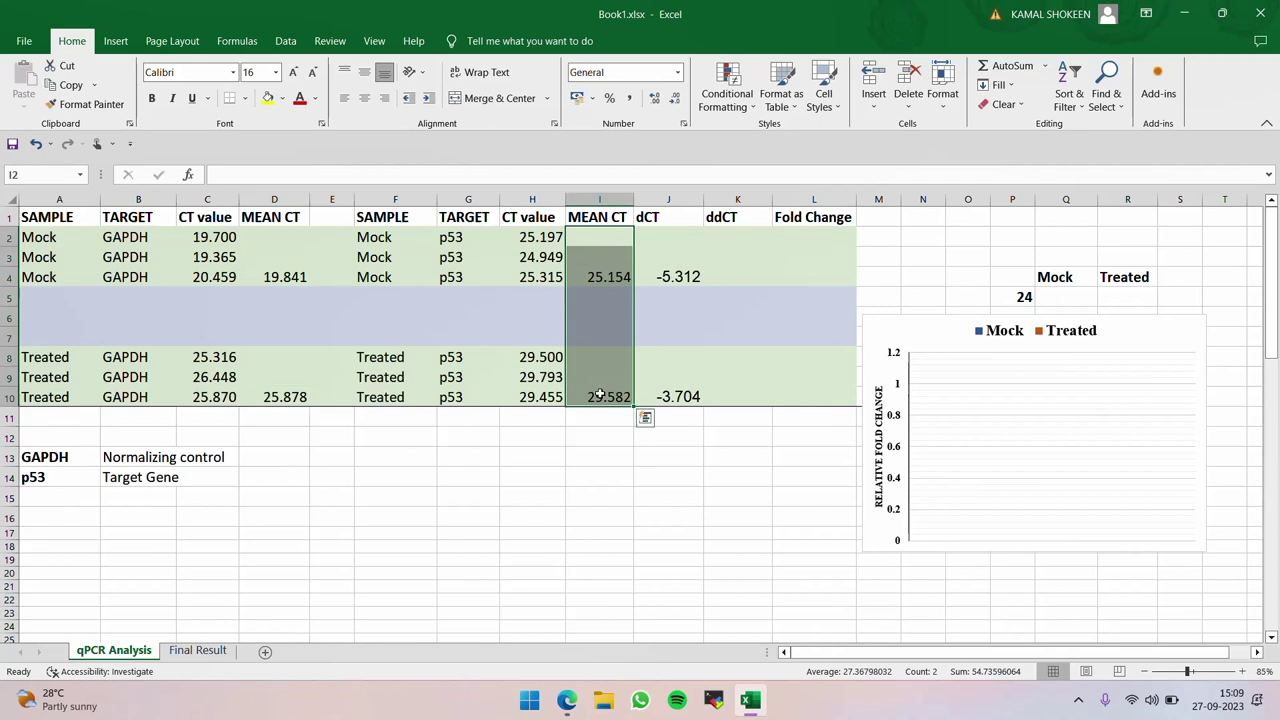
left_click(722, 534)
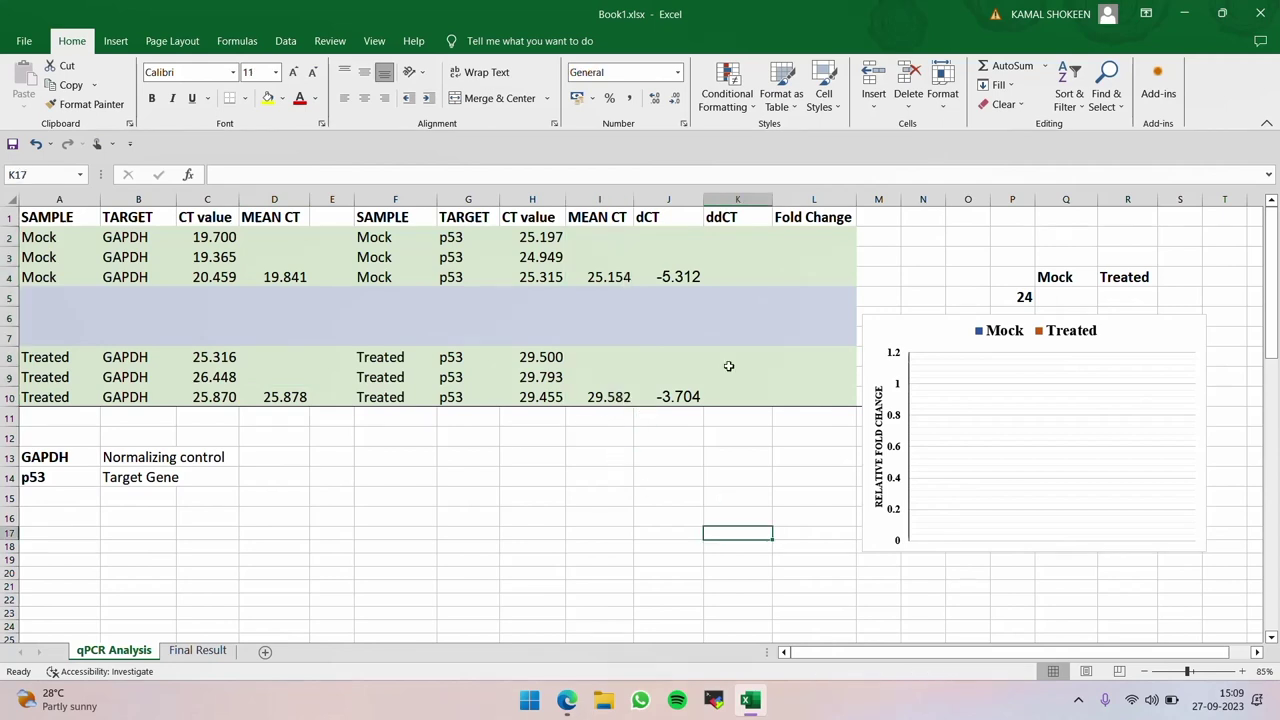
left_click(684, 245)
left_click_drag(684, 245, 681, 278)
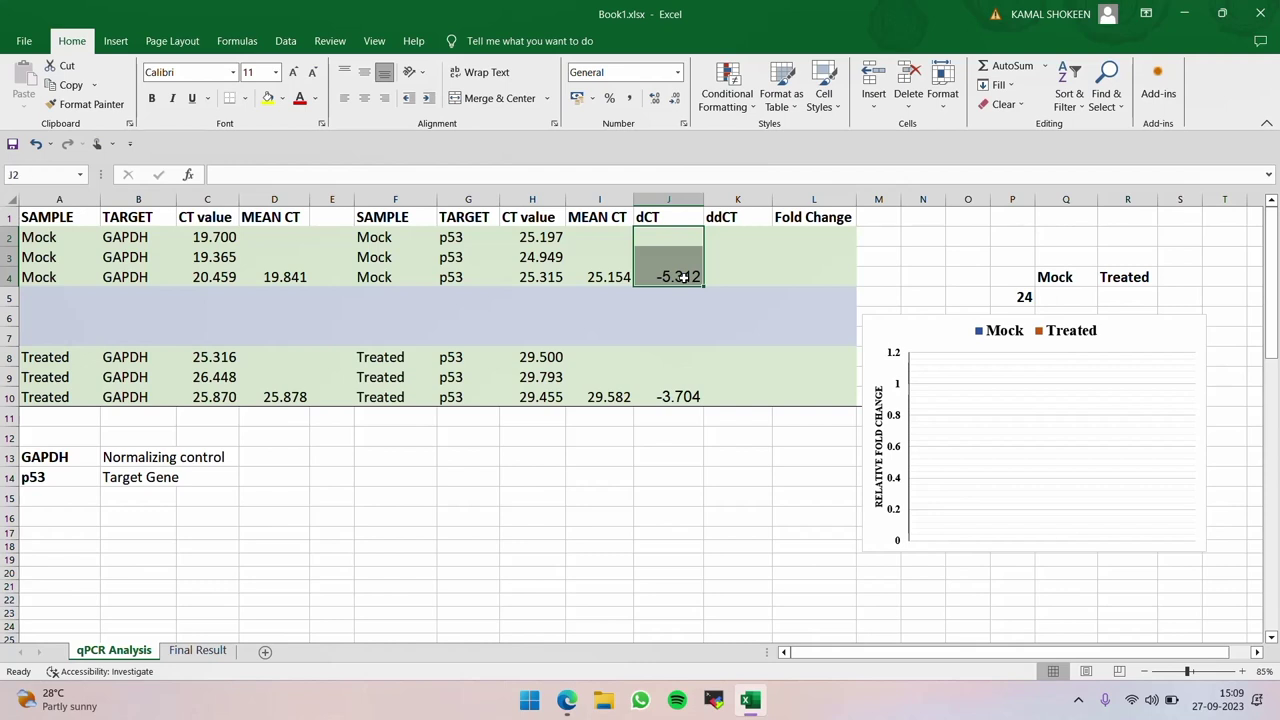
- Calculate the Mock ddCT in K4 by subtracting the Mock dCT from itself with =J4-J4
left_click(750, 278)
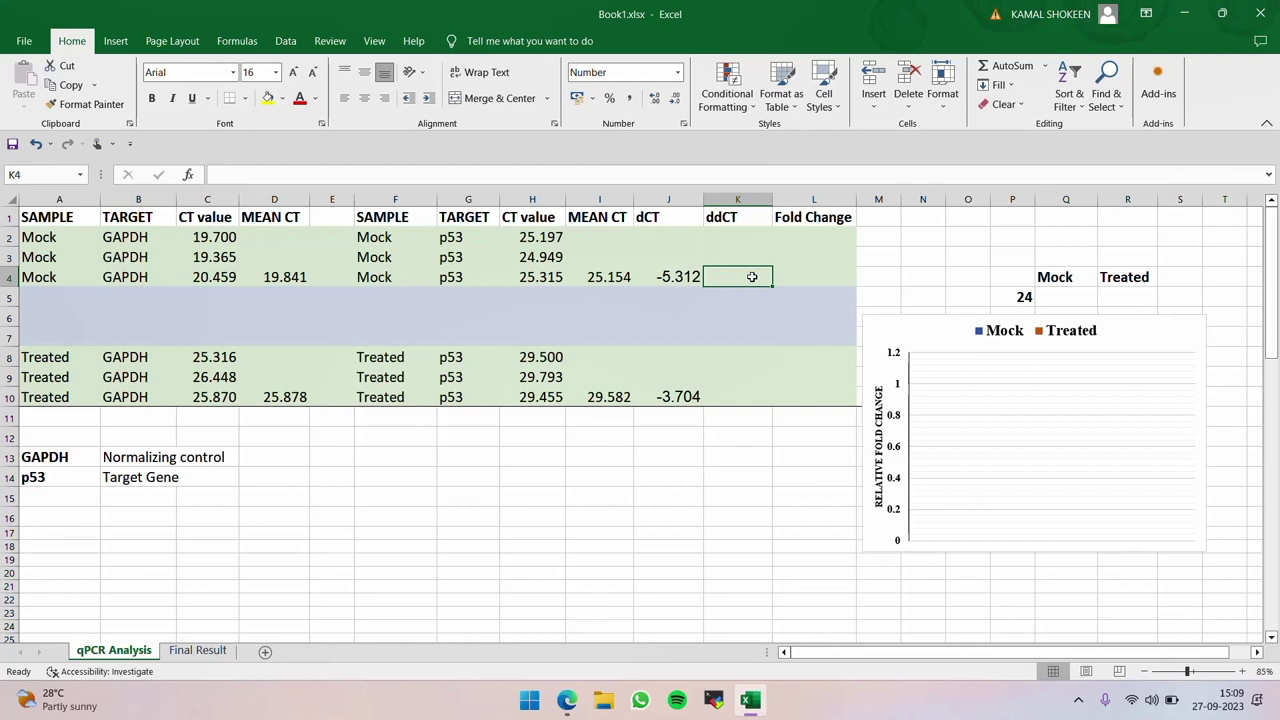
type("=")
left_click(681, 277)
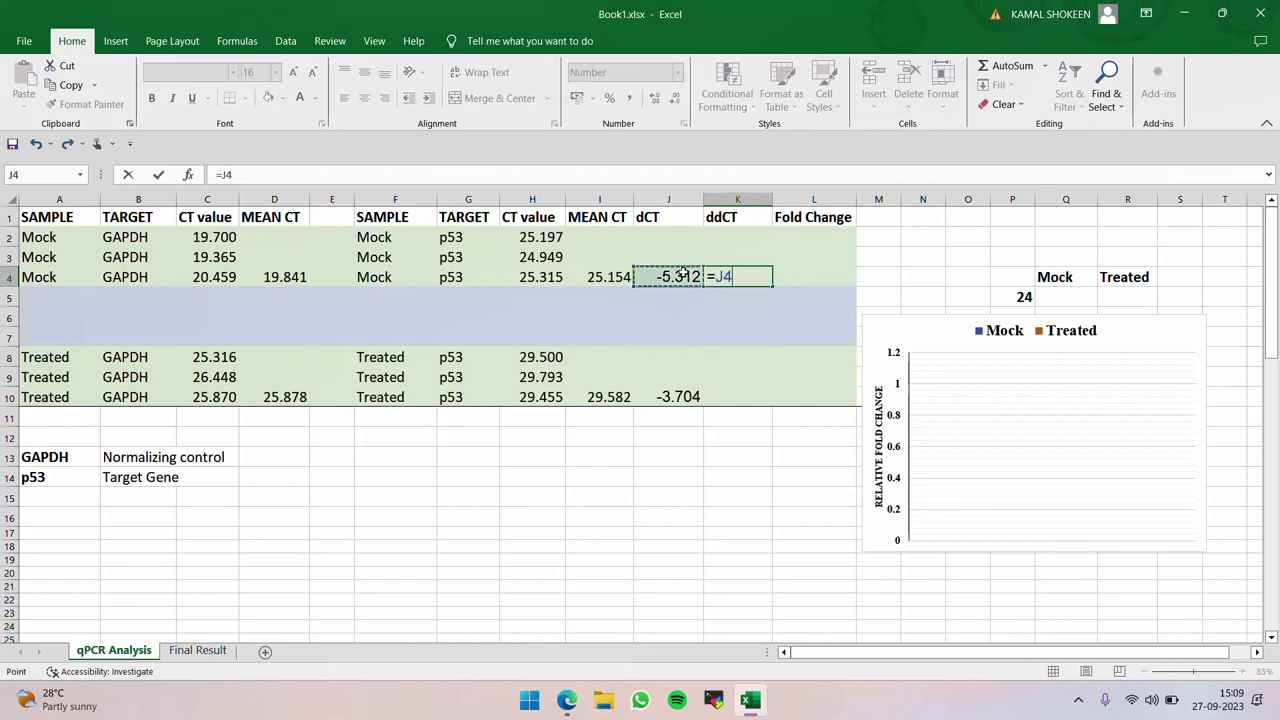
type("-")
left_click(686, 277)
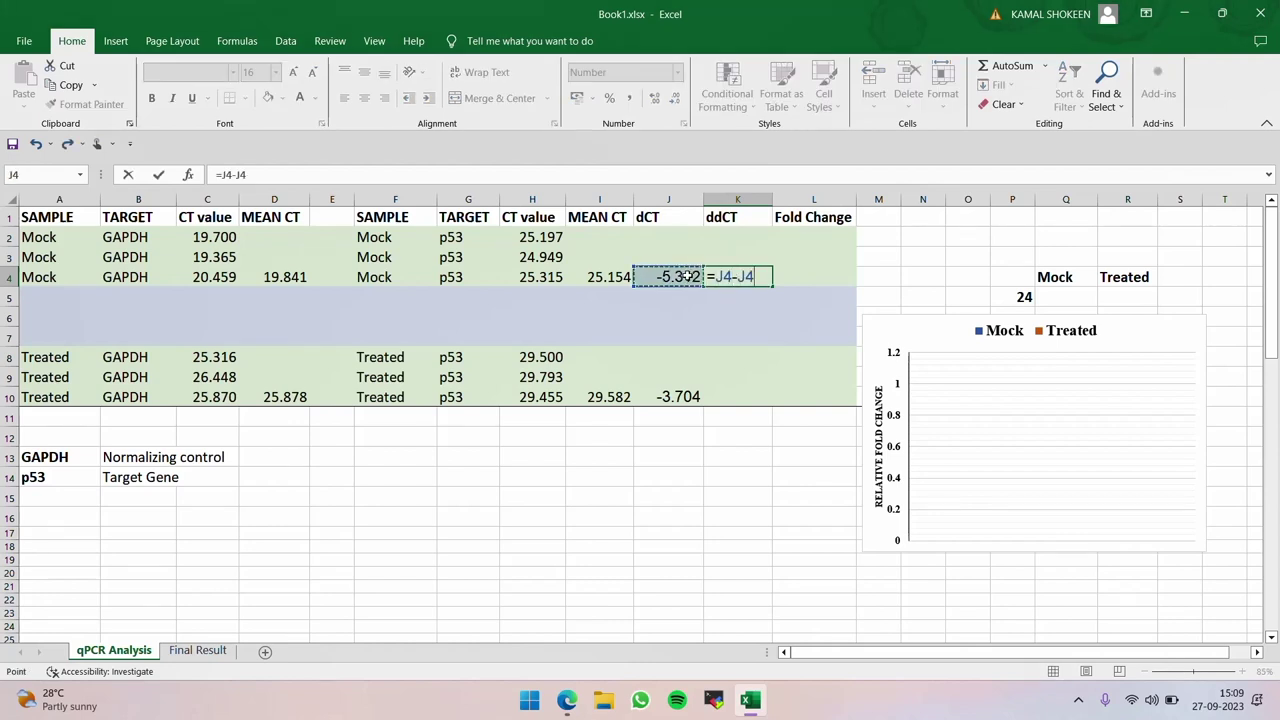
key("Return")
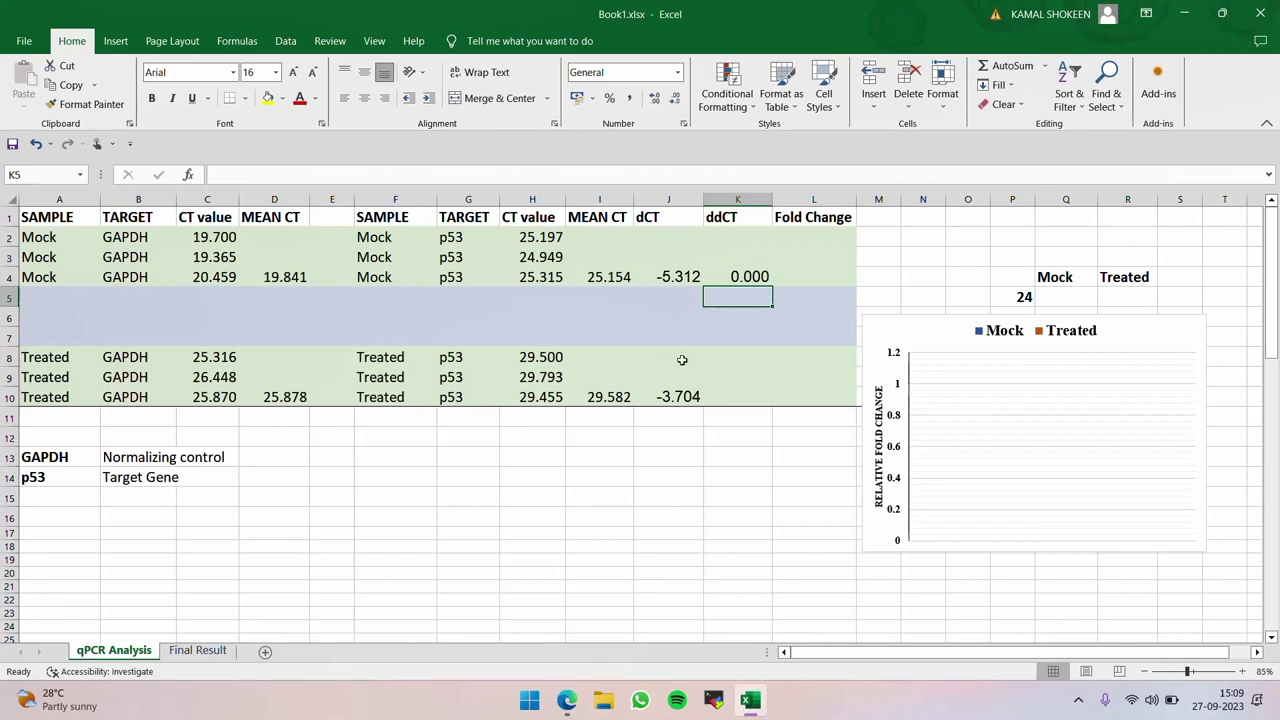
left_click(679, 276)
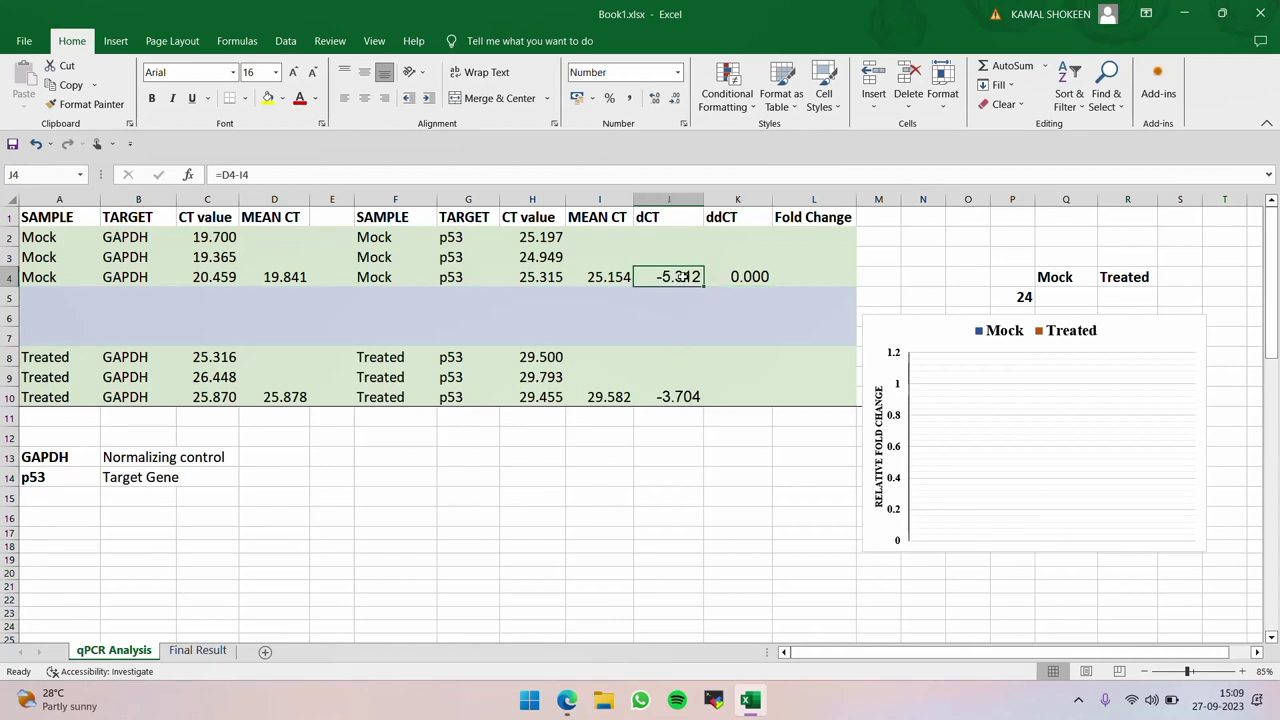
left_click(681, 391)
left_click(757, 276)
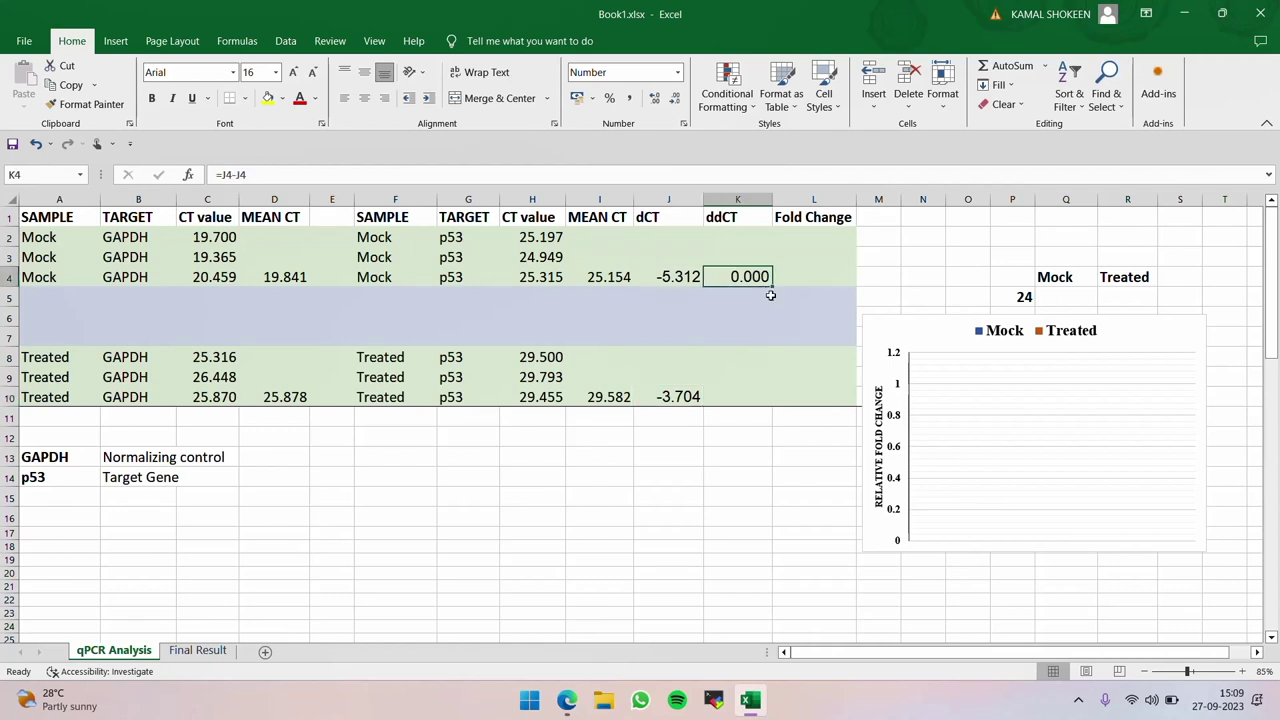
left_click(288, 275)
left_click(693, 277)
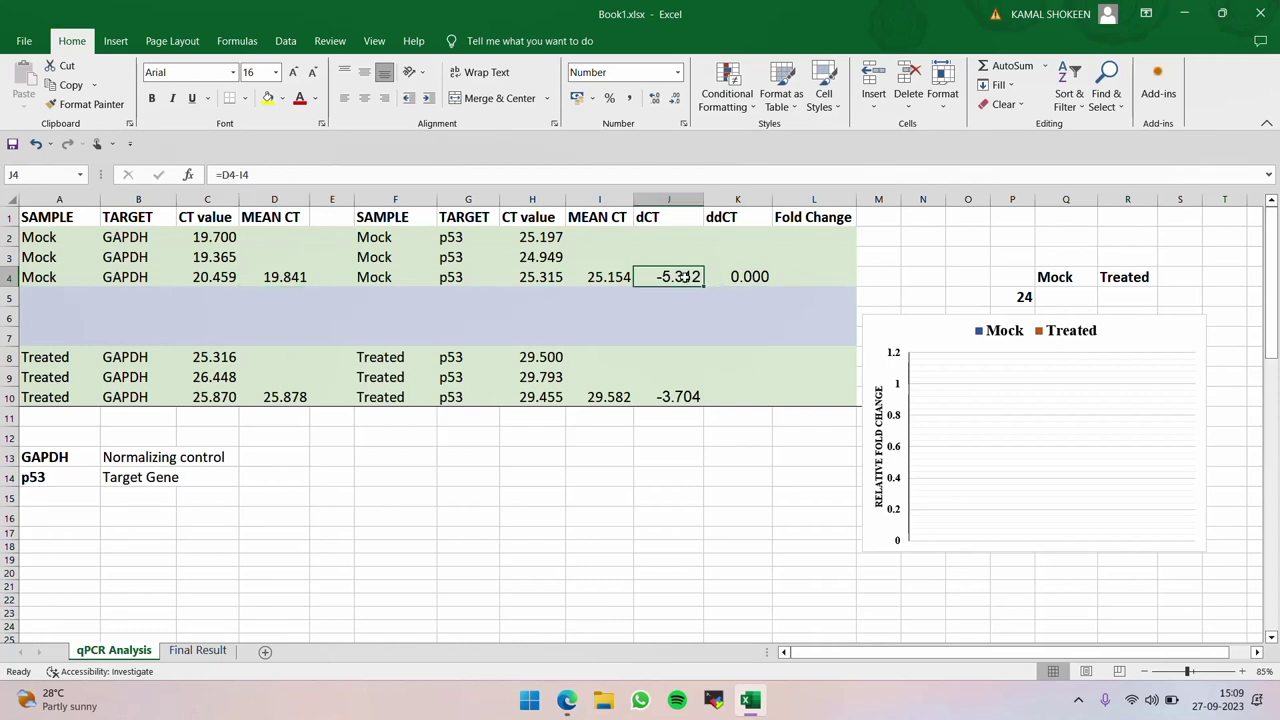
- Calculate the Treated ddCT in K10 by subtracting the Treated dCT from the Mock dCT with =J4-J10
left_click(740, 398)
type("=")
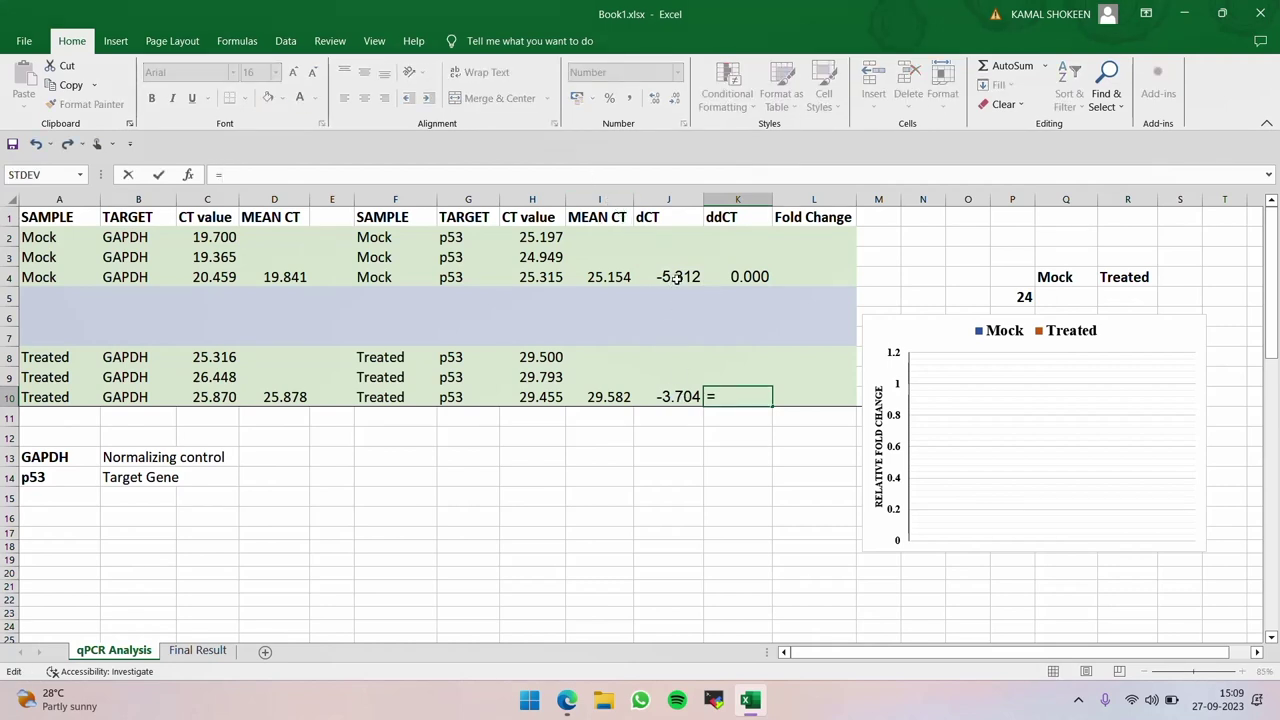
left_click(677, 277)
type("-")
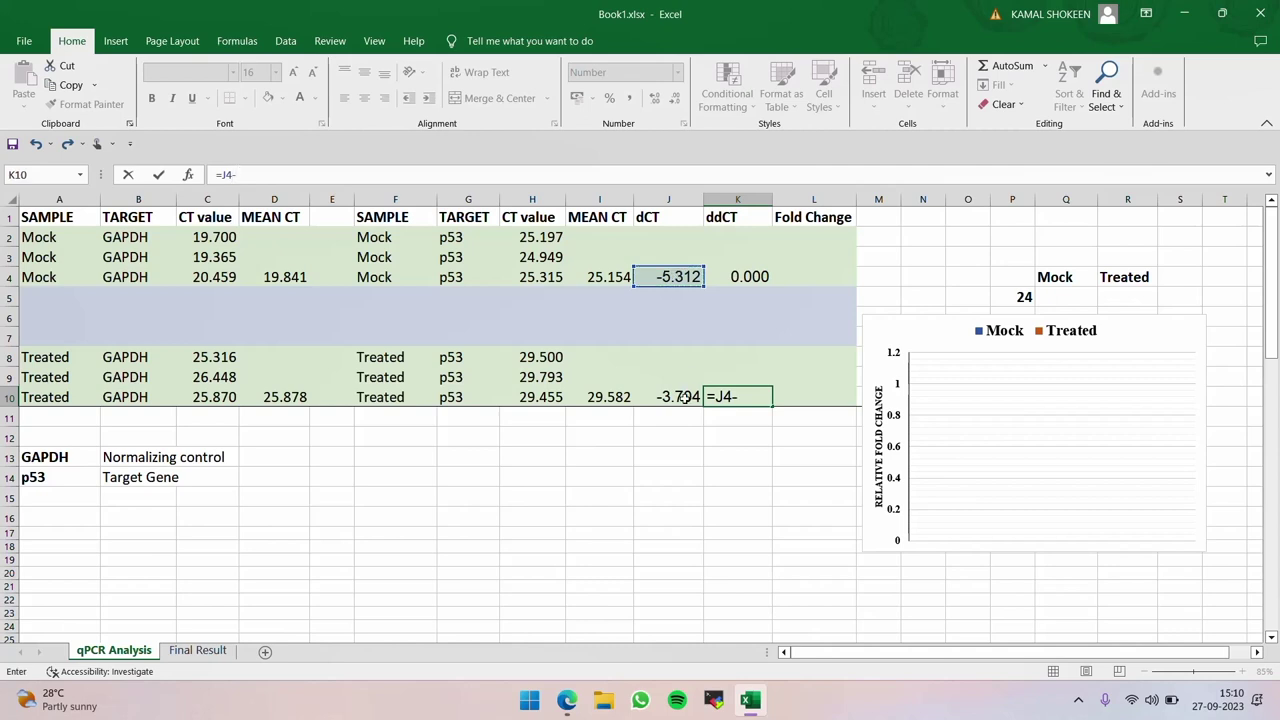
left_click(679, 397)
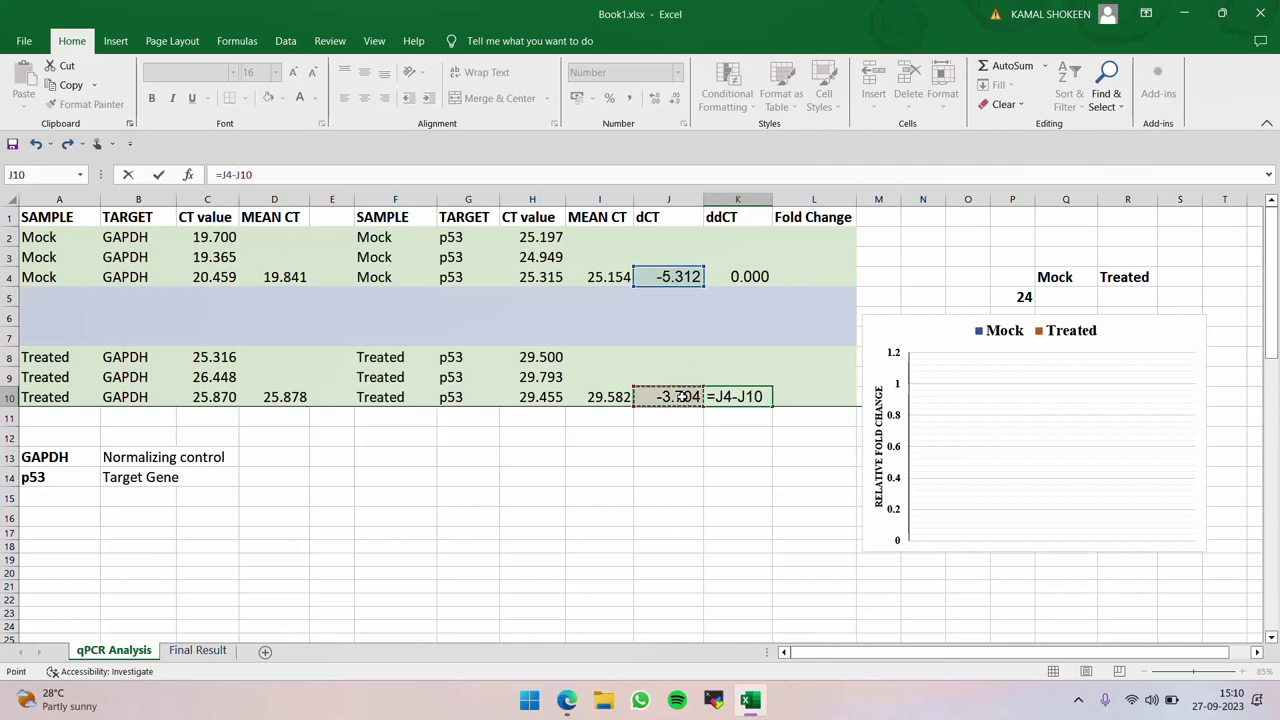
key("Return")
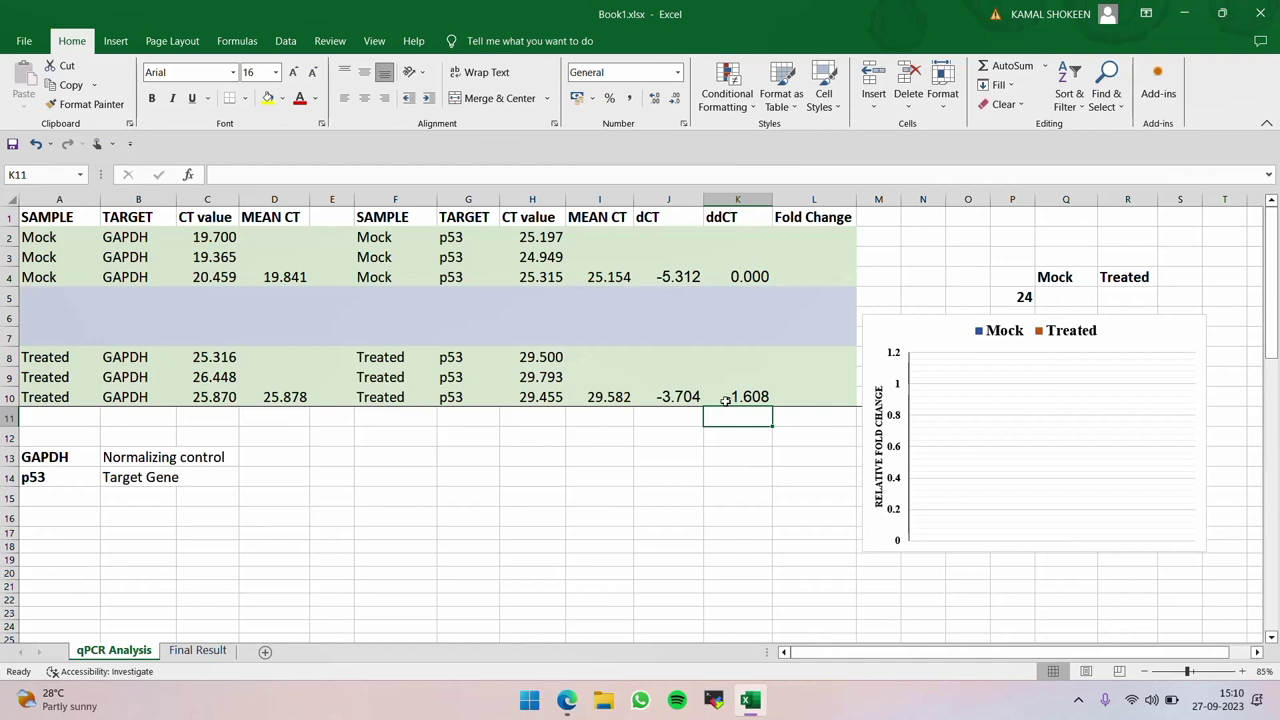
- Calculate the Mock fold change in L4 from the Mock ddCT with =2^-K4
left_click(826, 279)
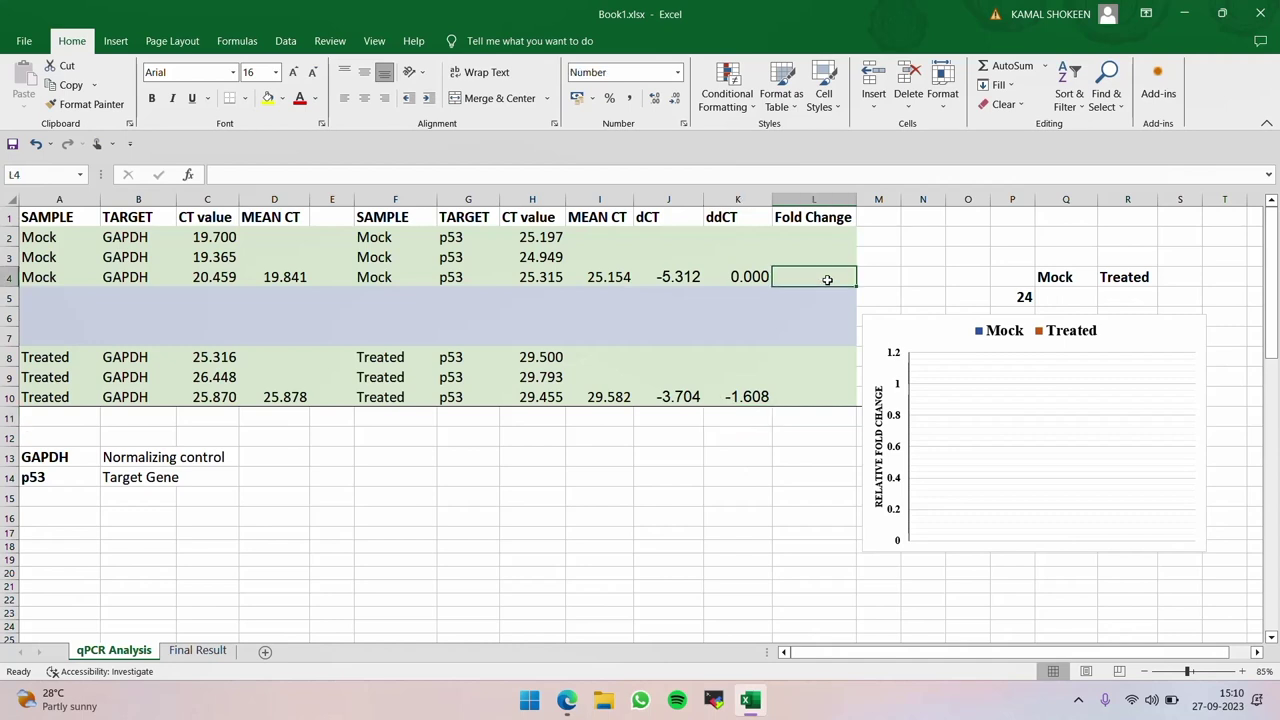
left_click(566, 700)
left_click_drag(438, 432, 730, 228)
double_click(817, 275)
type("=2^-")
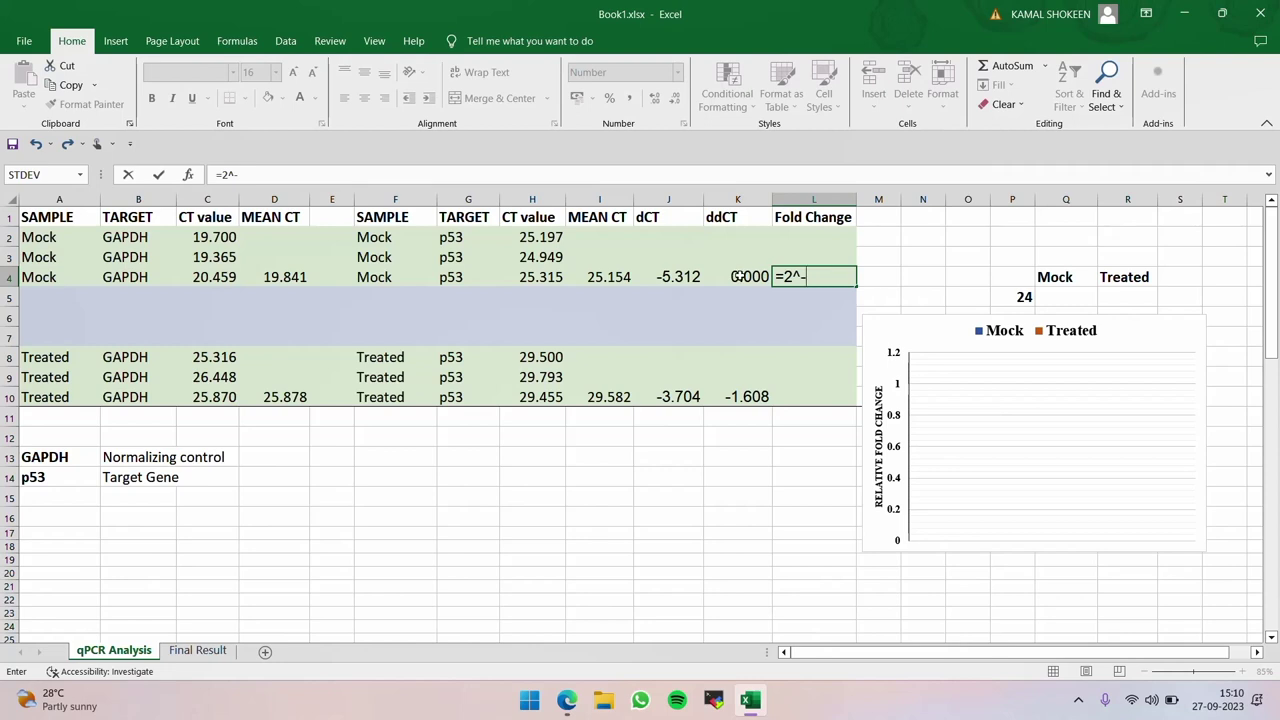
left_click(737, 277)
key("Return")
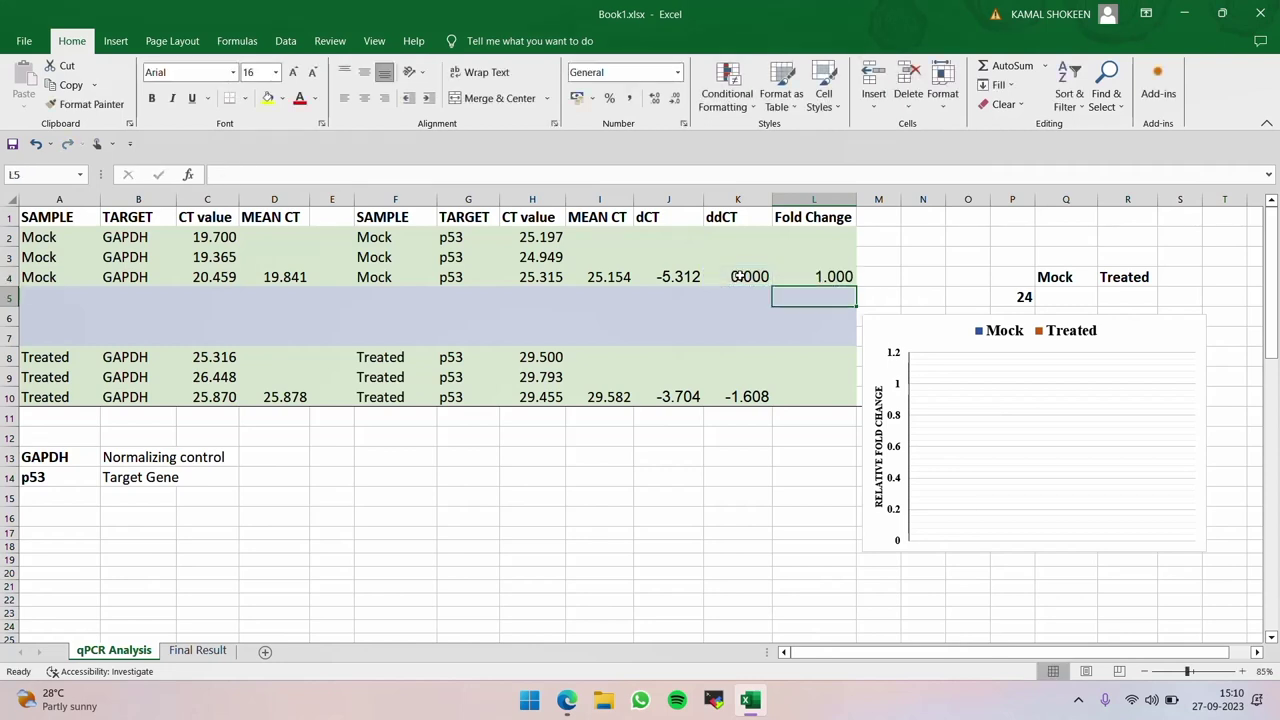
- Copy the Mock fold change formula from L2:L4 to the Treated cells L8:L10
left_click(834, 277)
mouse_move(850, 289)
left_mouse_down()
mouse_move(844, 248)
mouse_move(841, 258)
left_mouse_up()
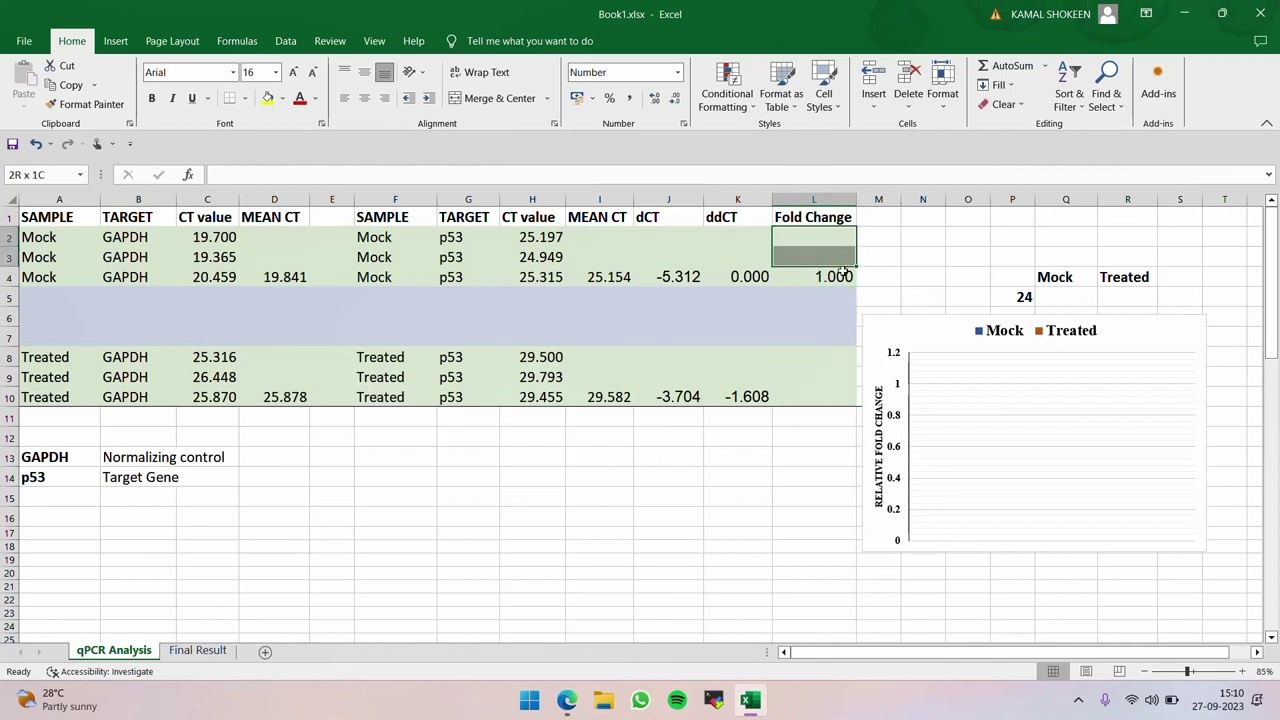
key("ctrl+c")
left_click(823, 355)
key("ctrl+v")
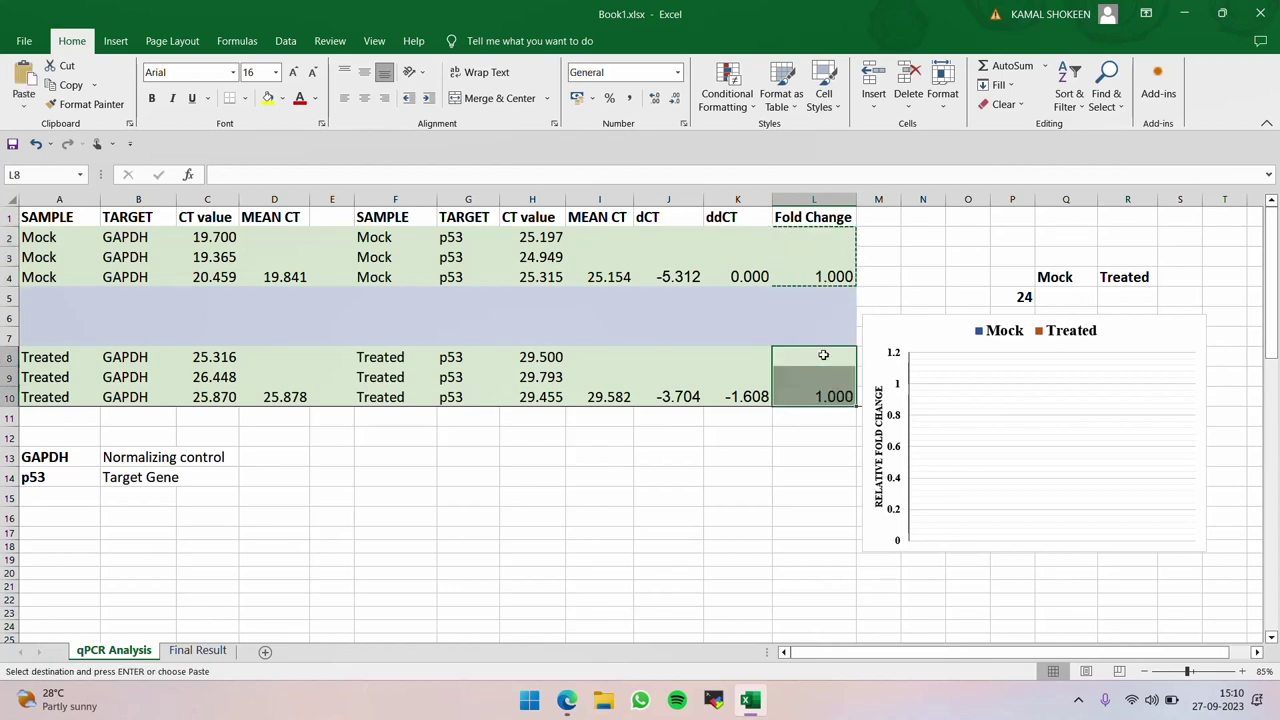
left_click(817, 492)
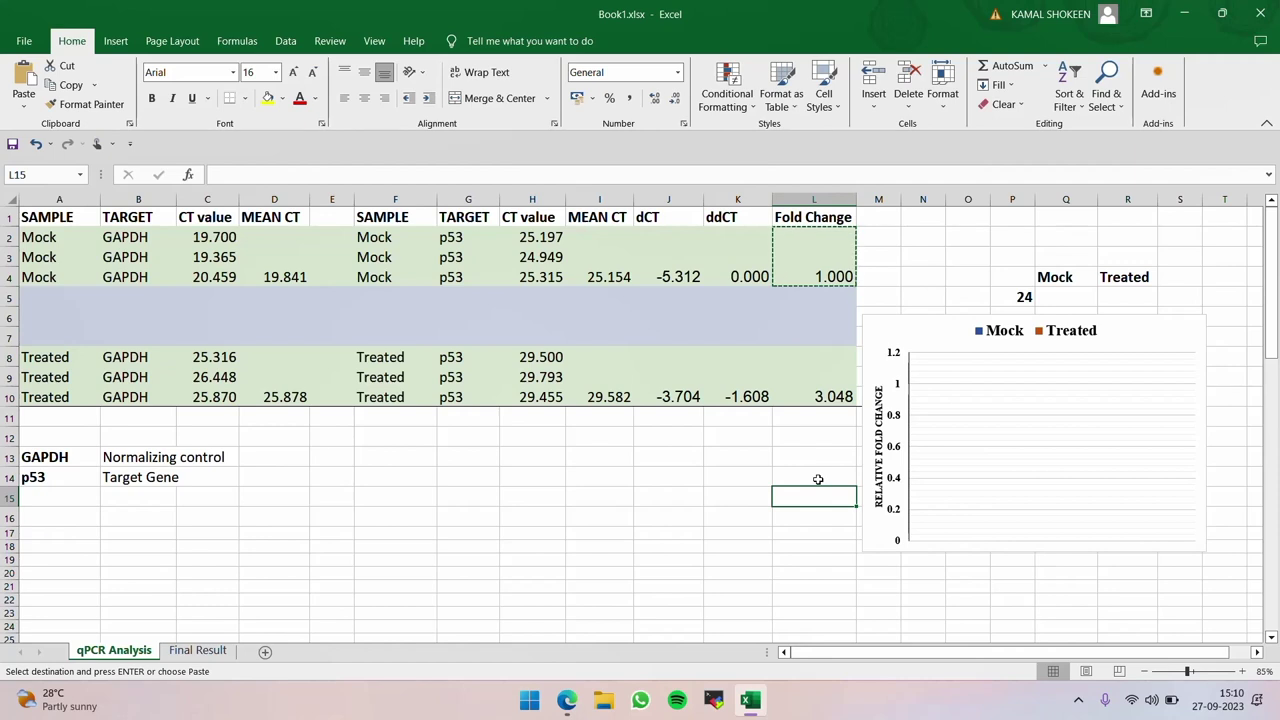
- Enter fold changes of 1 for Mock in Q5 and 3 for Treated in R5 to plot them in the chart
left_click(1076, 290)
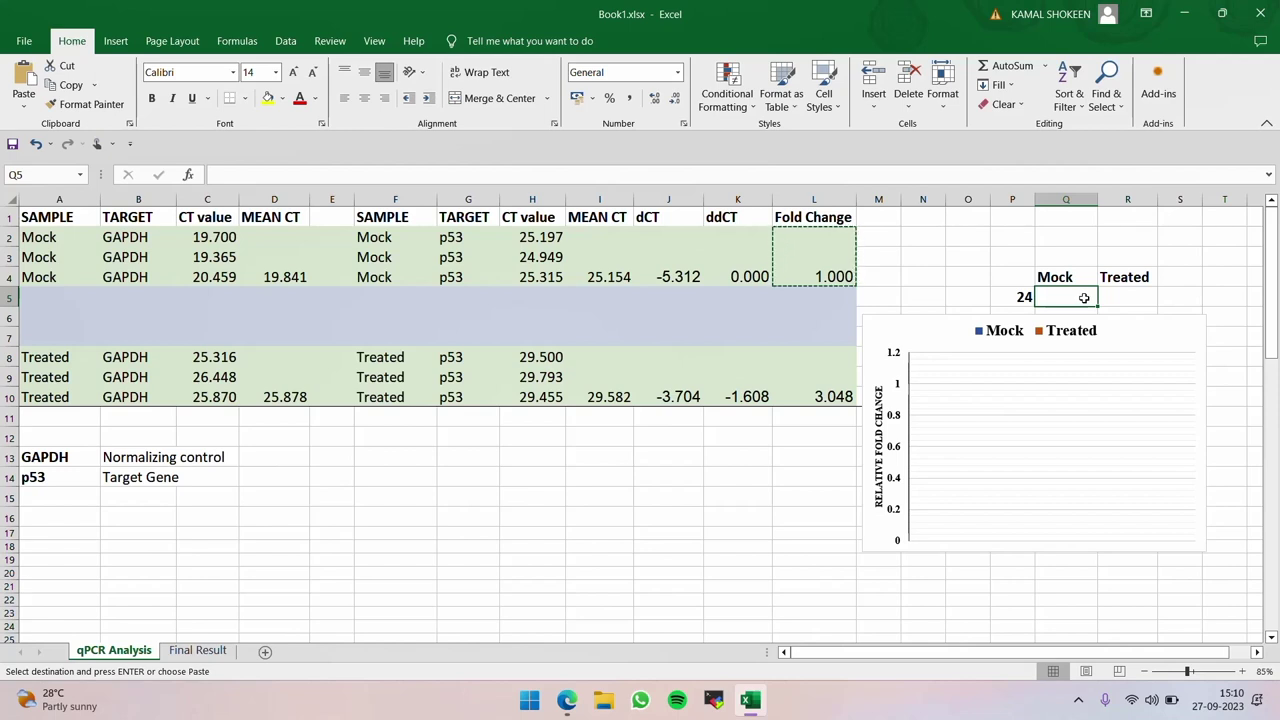
type("1")
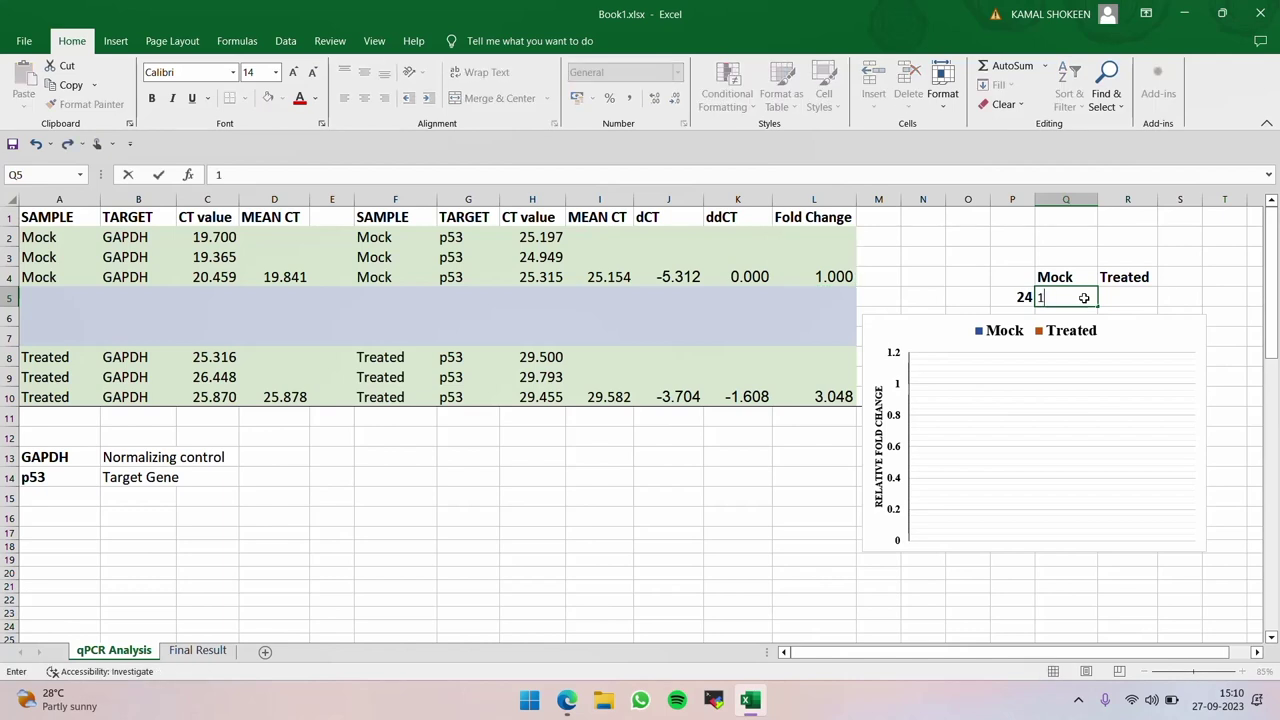
left_click(1135, 298)
type("3")
left_click(1091, 234)
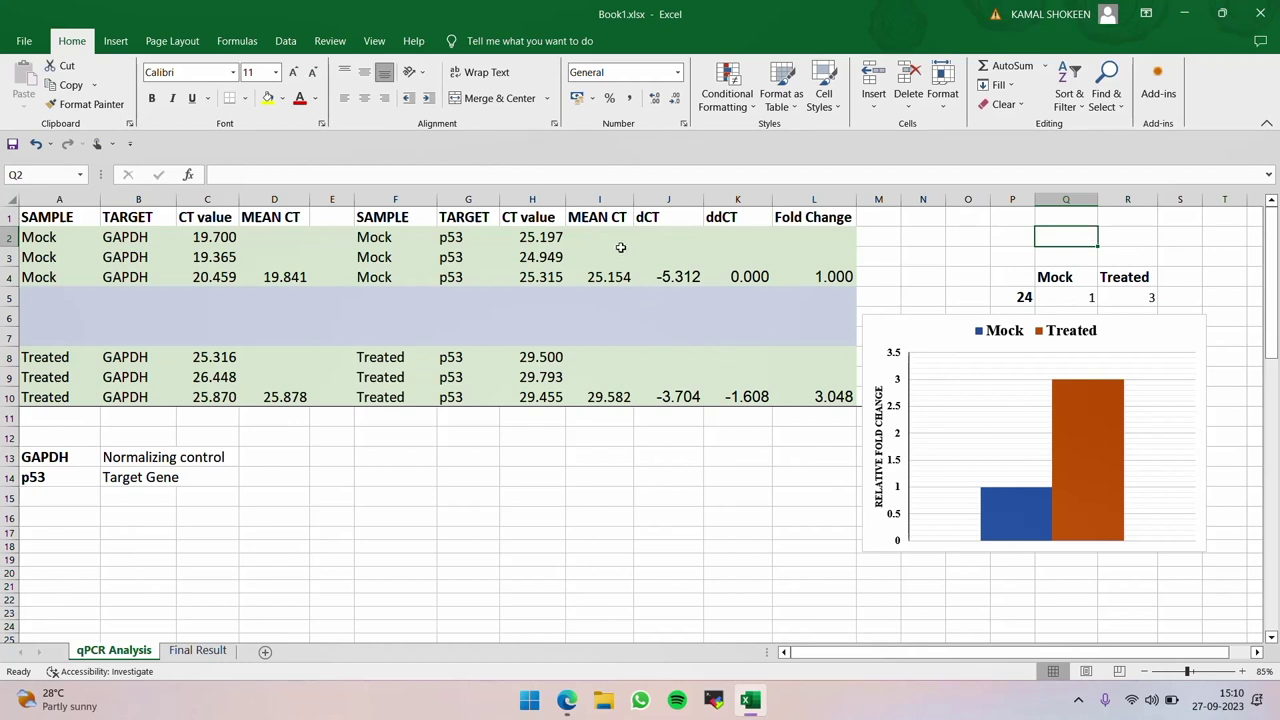
- Review the p53 mean CTs in column I, the Treated GAPDH mean CT in D10 and the Treated fold change in L10
left_click_drag(615, 230, 617, 277)
left_click_drag(621, 355, 623, 397)
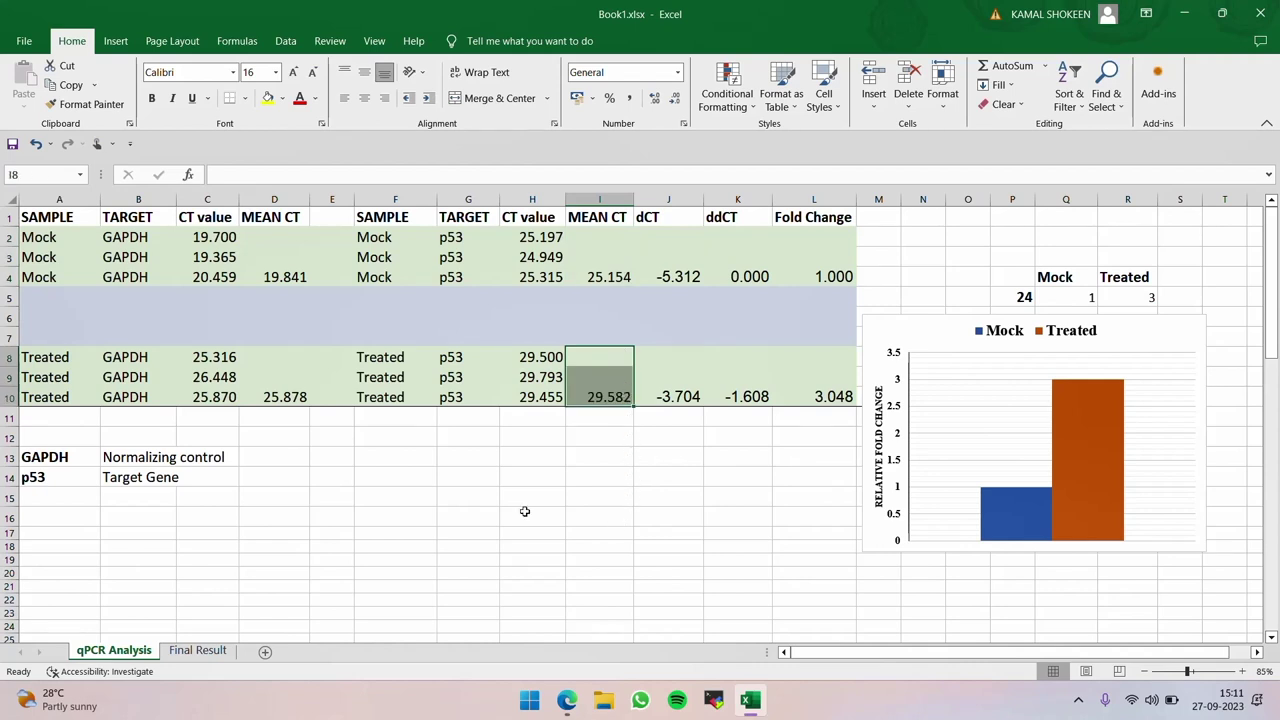
left_click_drag(254, 354, 289, 409)
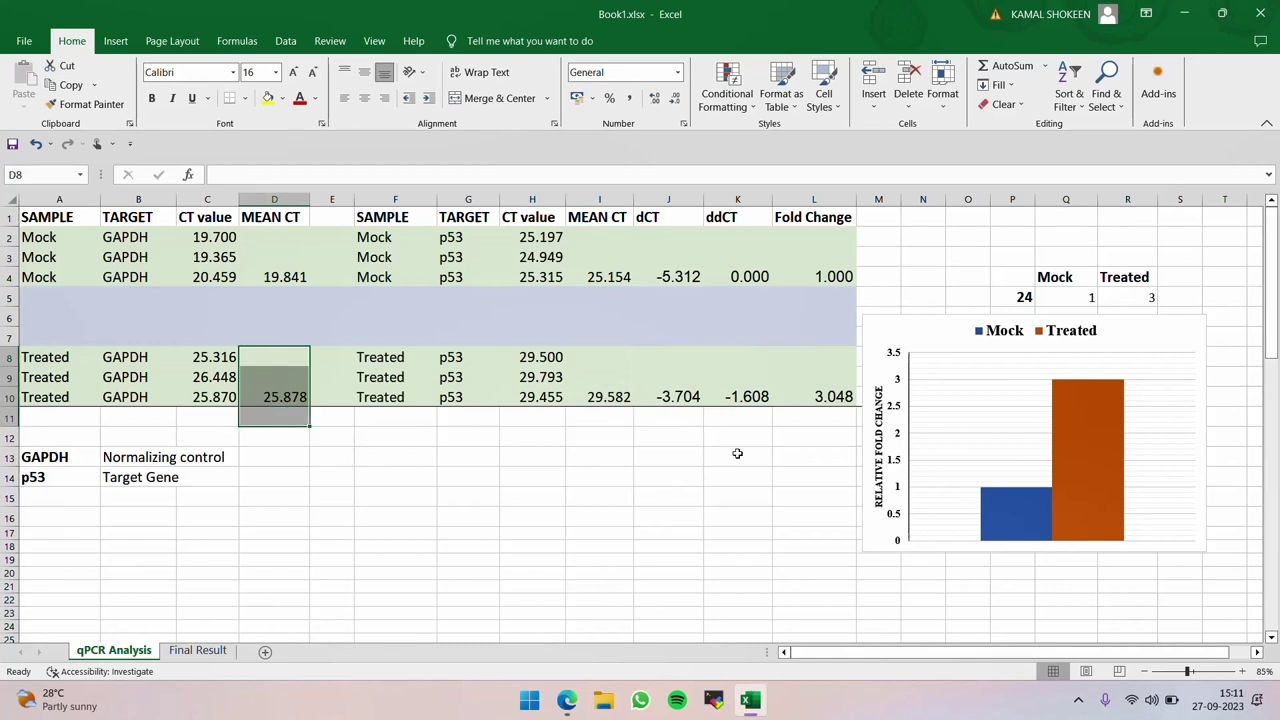
left_click_drag(816, 360, 840, 397)
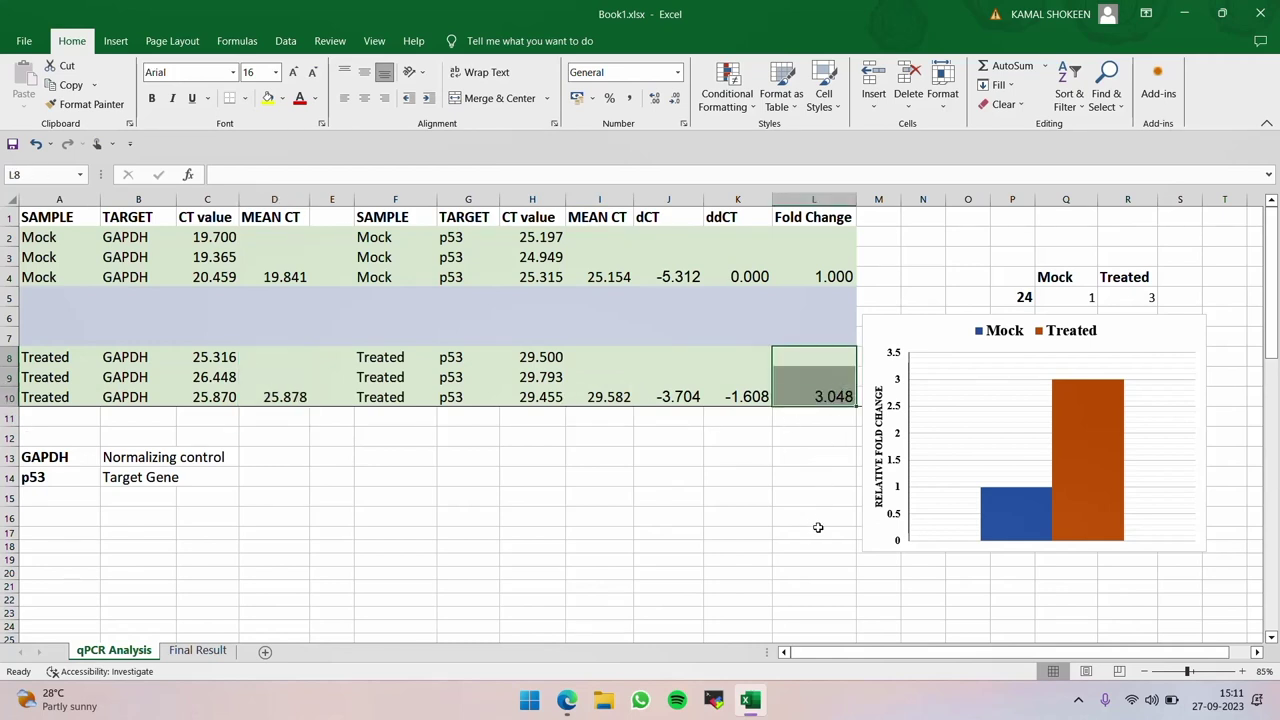
- Move the relative fold change chart over the results table and back beneath the Mock and Treated plot values
left_click_drag(873, 557, 752, 540)
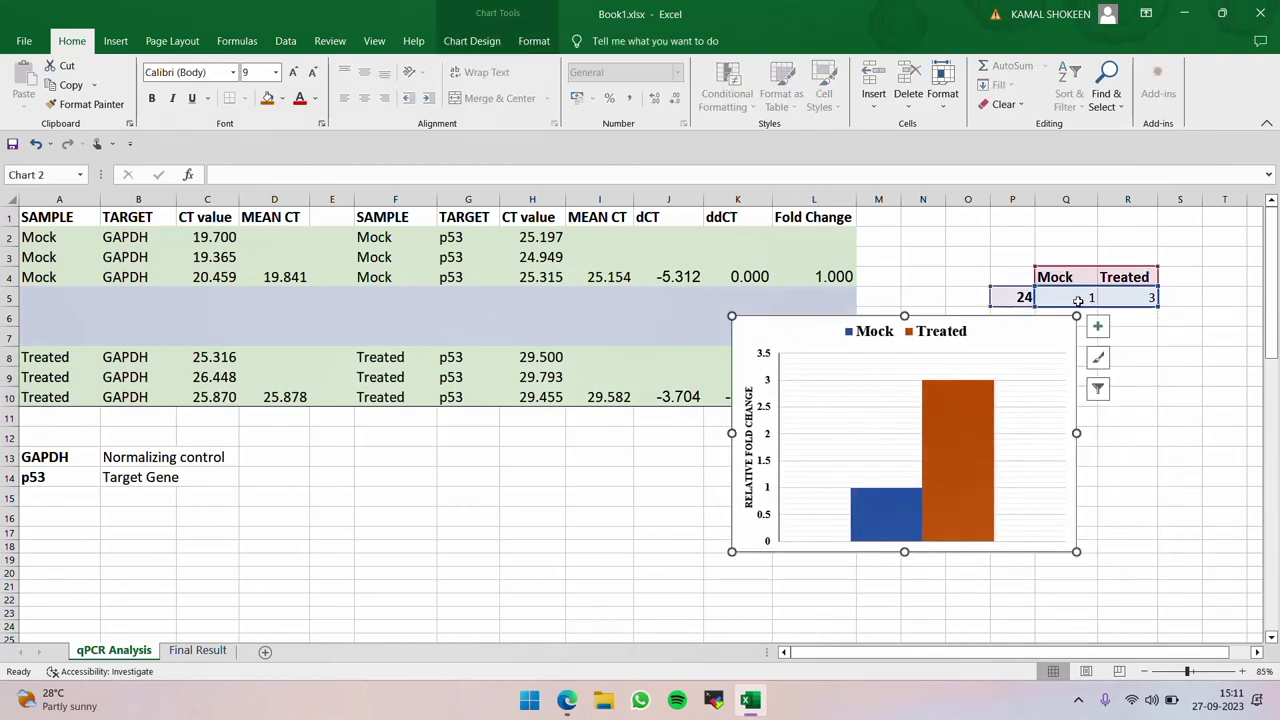
left_click_drag(811, 336, 802, 357)
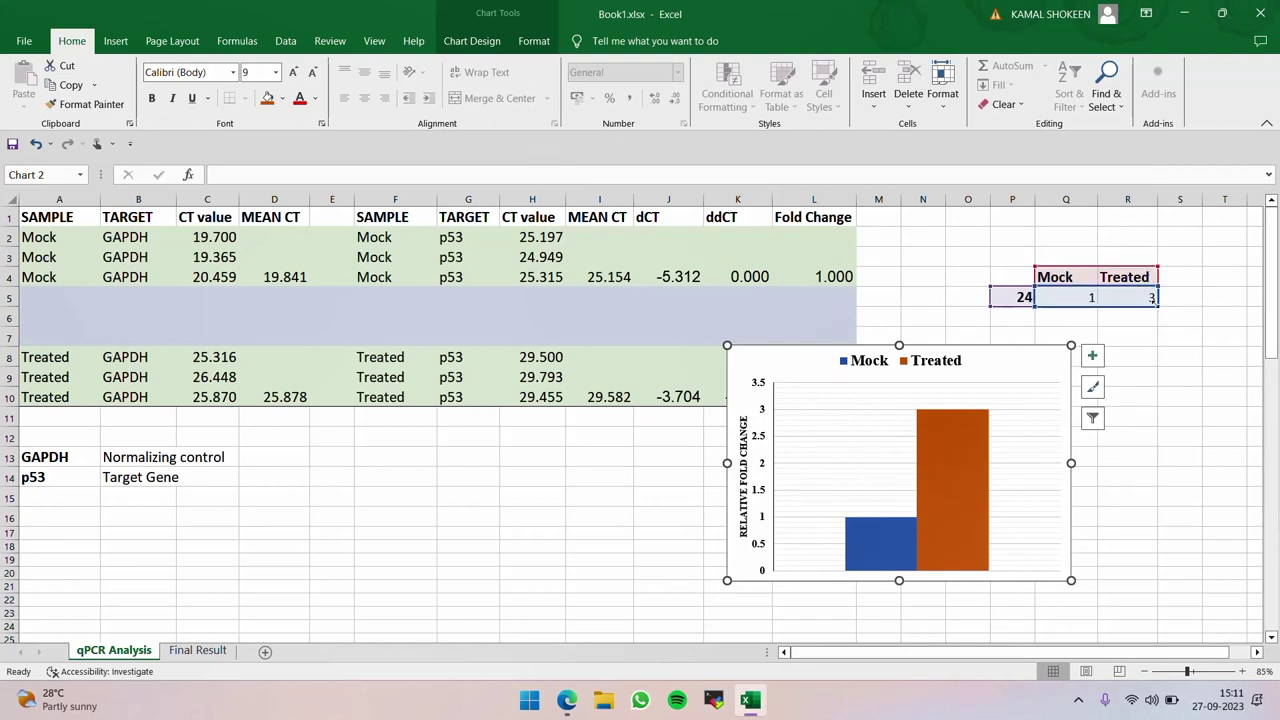
left_click_drag(797, 362, 961, 355)
left_click(614, 477)
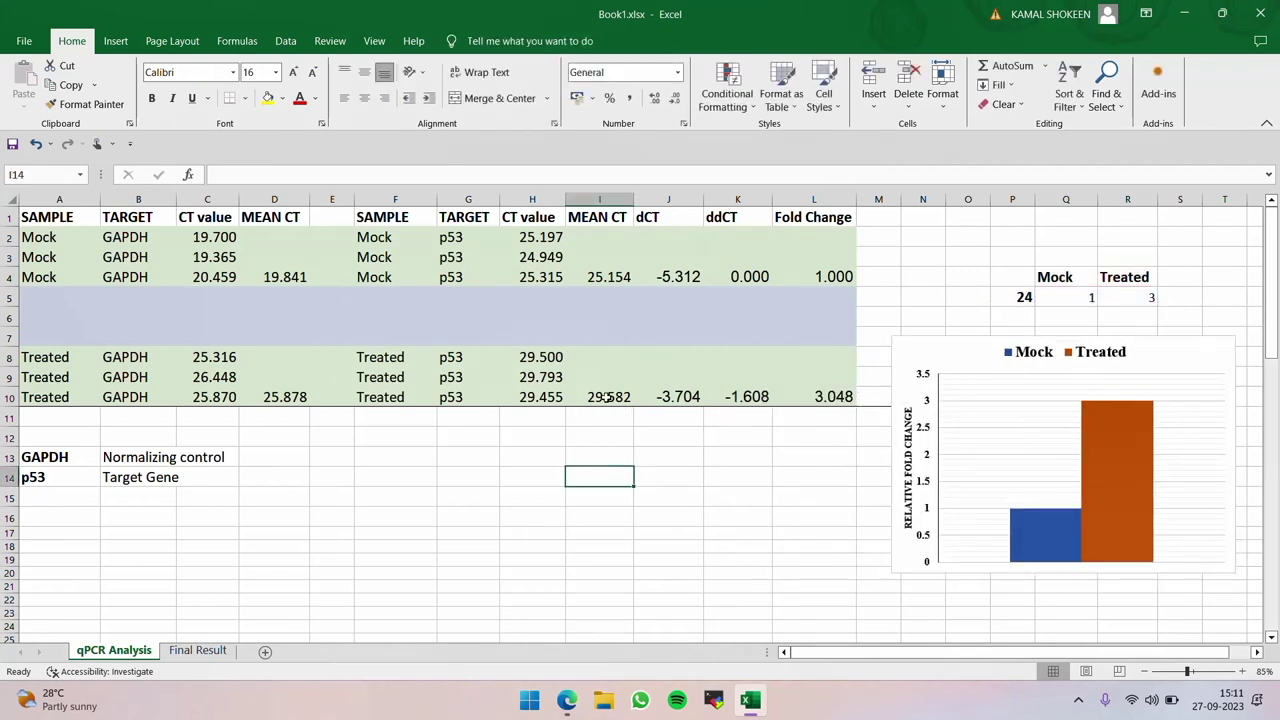
- Replace the Treated p53 CT values in H8:H10 with 22, 21 and 22.5 and check the fold change in L10
left_click(542, 362)
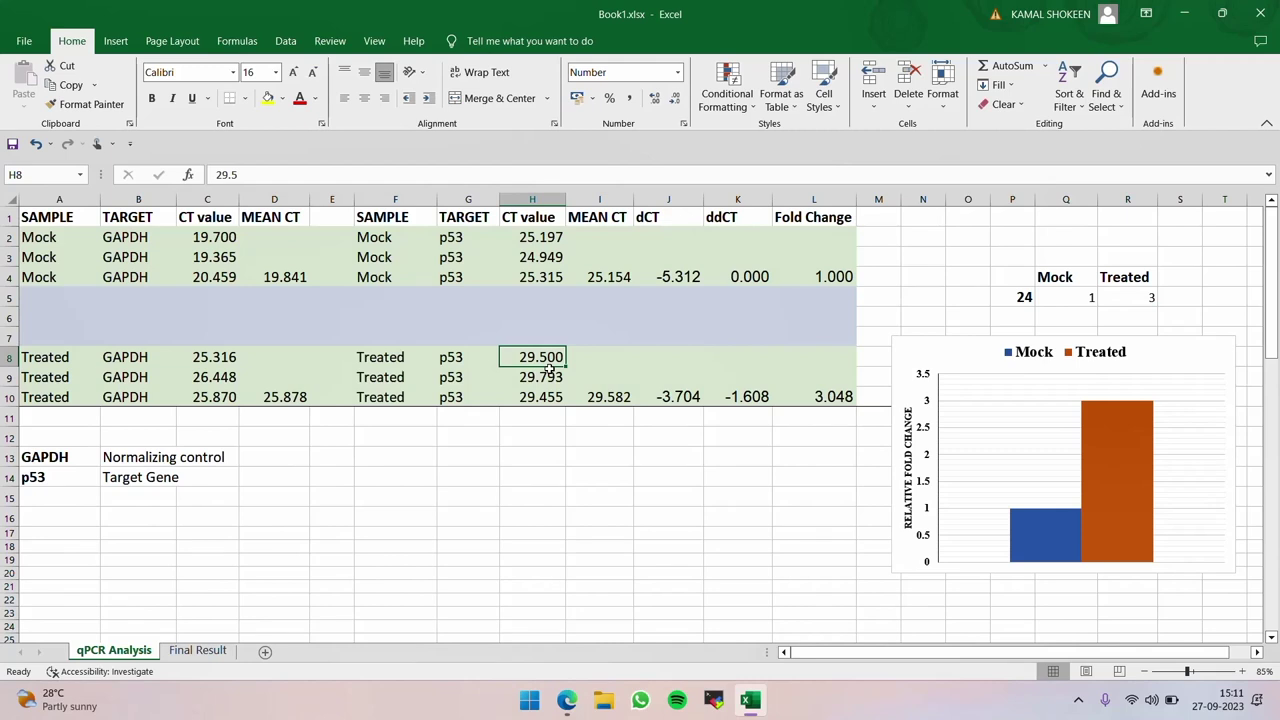
type("22")
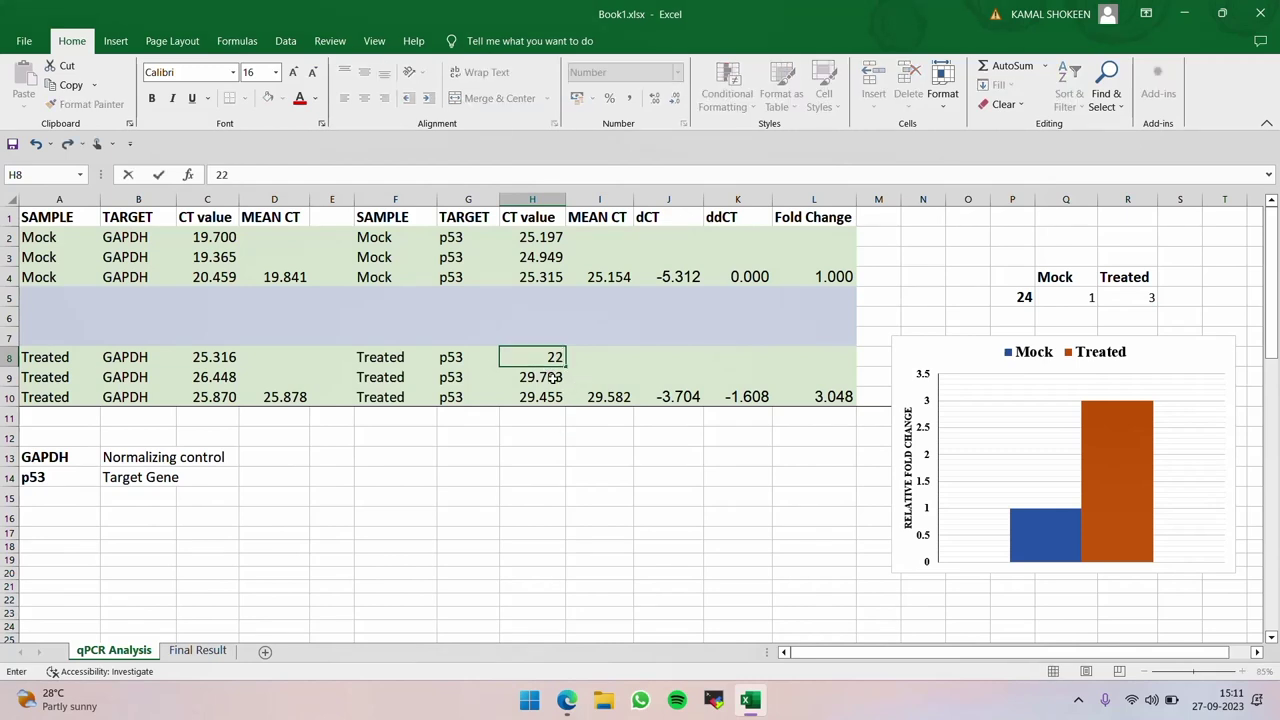
key("Return")
type("21")
key("Return")
type("22.5")
left_click(693, 501)
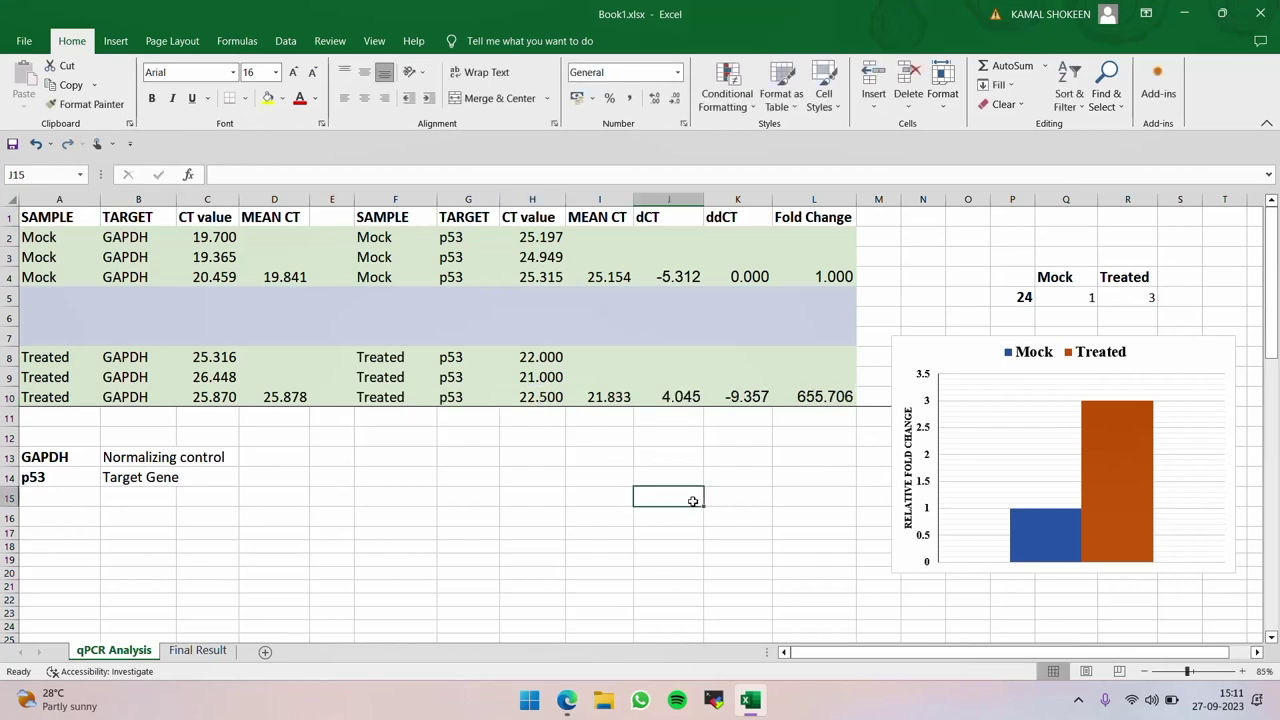
left_click(843, 397)
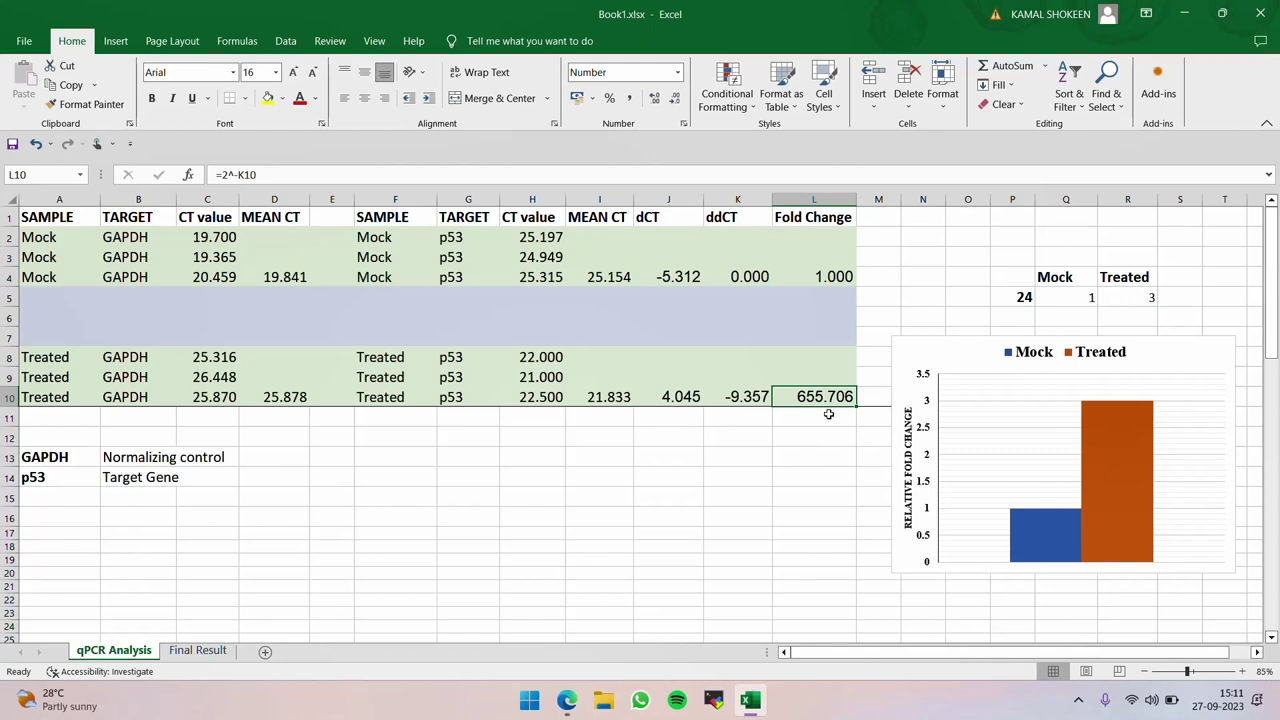
- Set the Treated p53 CT values in H8:H10 to 35, 35 and 34.5
left_click_drag(538, 357, 540, 398)
left_click(540, 364)
type("35")
key("Return")
type("35")
key("Return")
type("34")
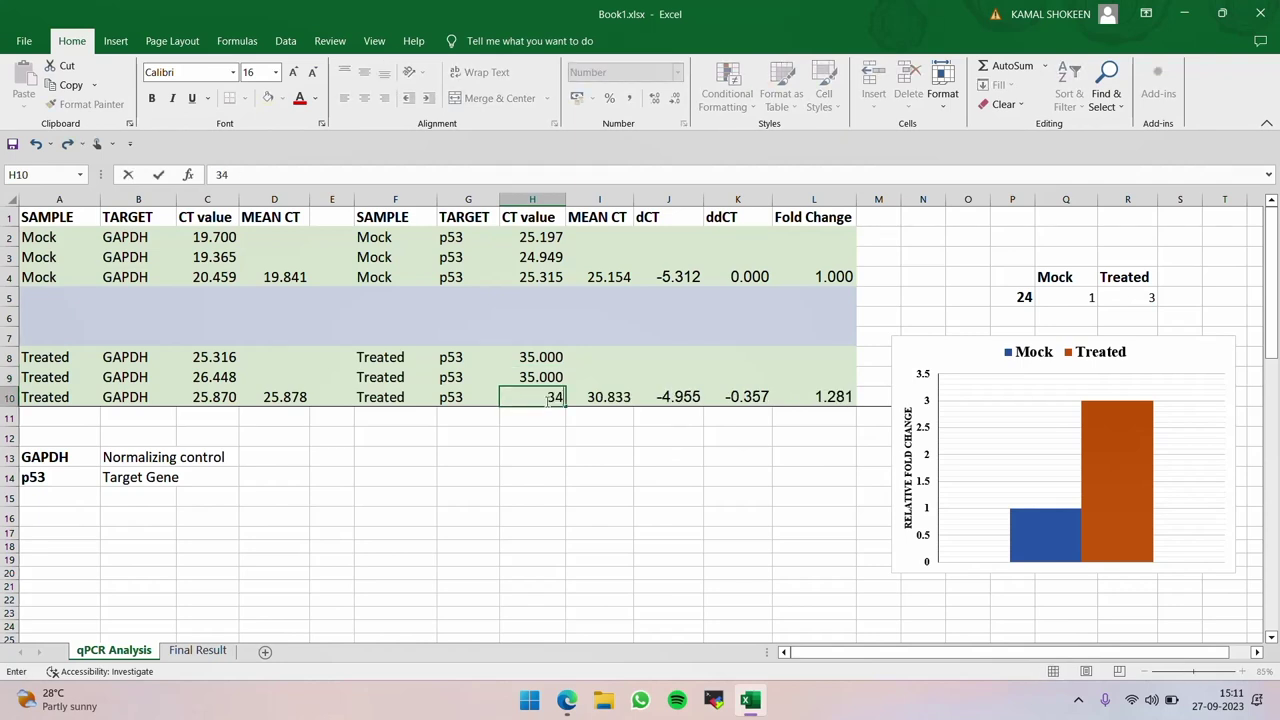
type(".5")
left_click(563, 497)
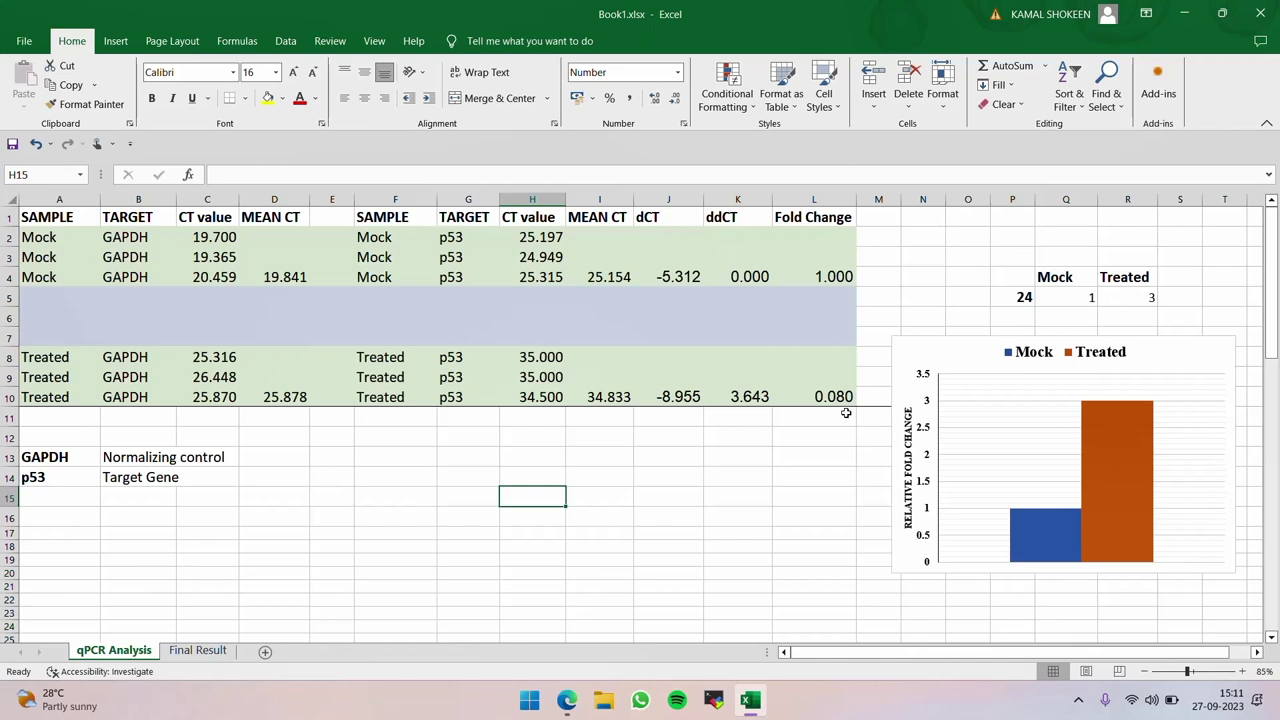
left_click(830, 472)
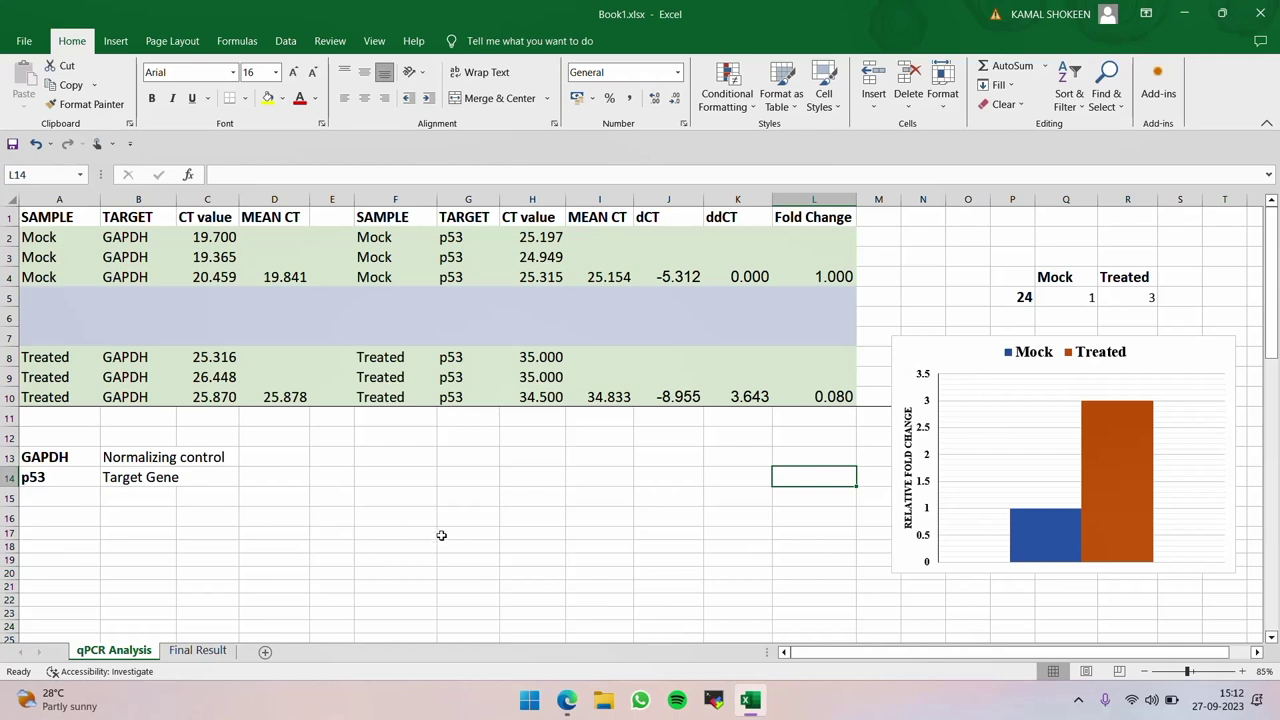
- Review the first Treated and Mock GAPDH CTs, the Treated fold change in L10 and the plot values in Q4:R5
left_click(226, 357)
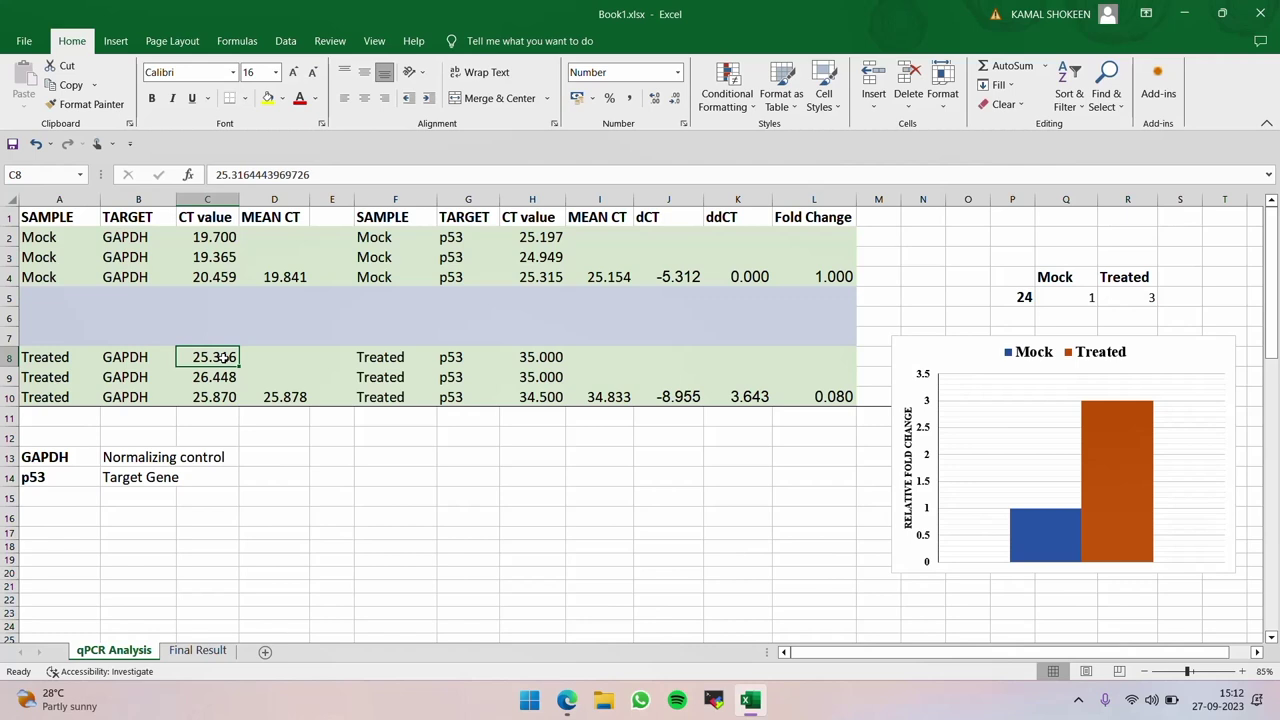
left_click(228, 236)
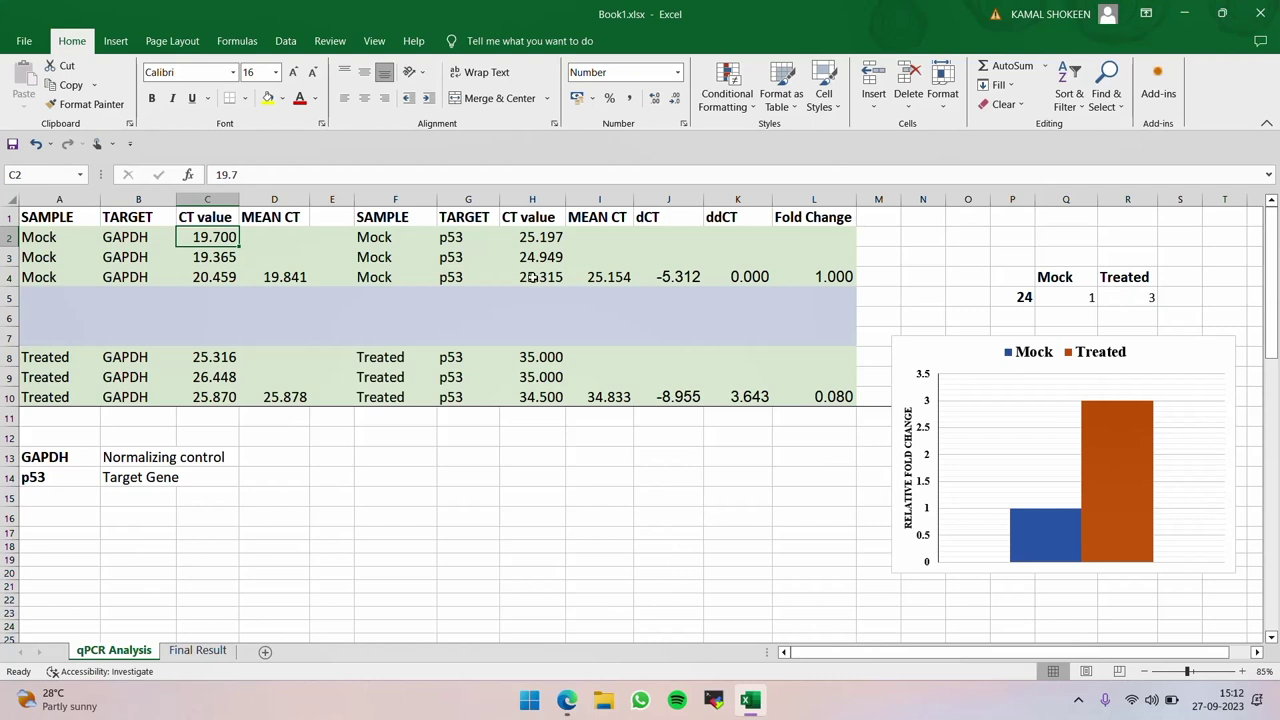
left_click(828, 400)
left_click(1150, 293)
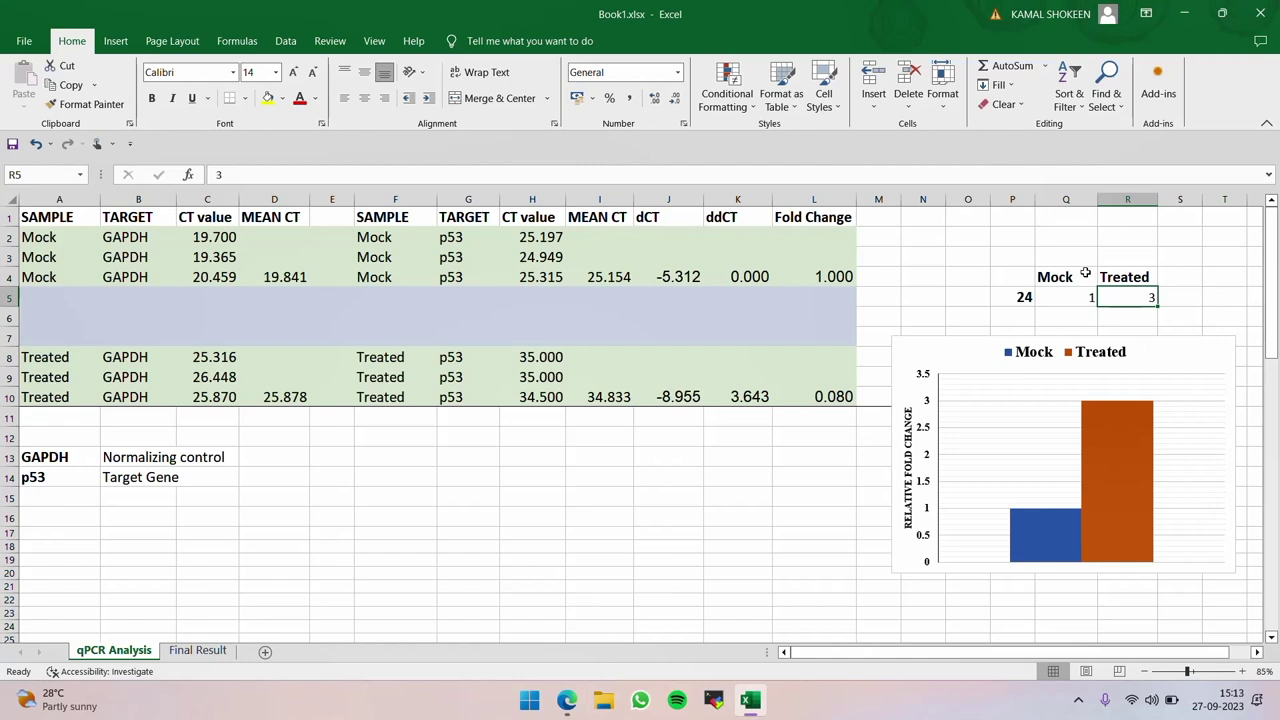
left_click_drag(1080, 274, 1123, 294)
- Reposition the relative fold change chart beneath the Mock and Treated plot values, clear of the results table
left_click_drag(1166, 347, 1053, 329)
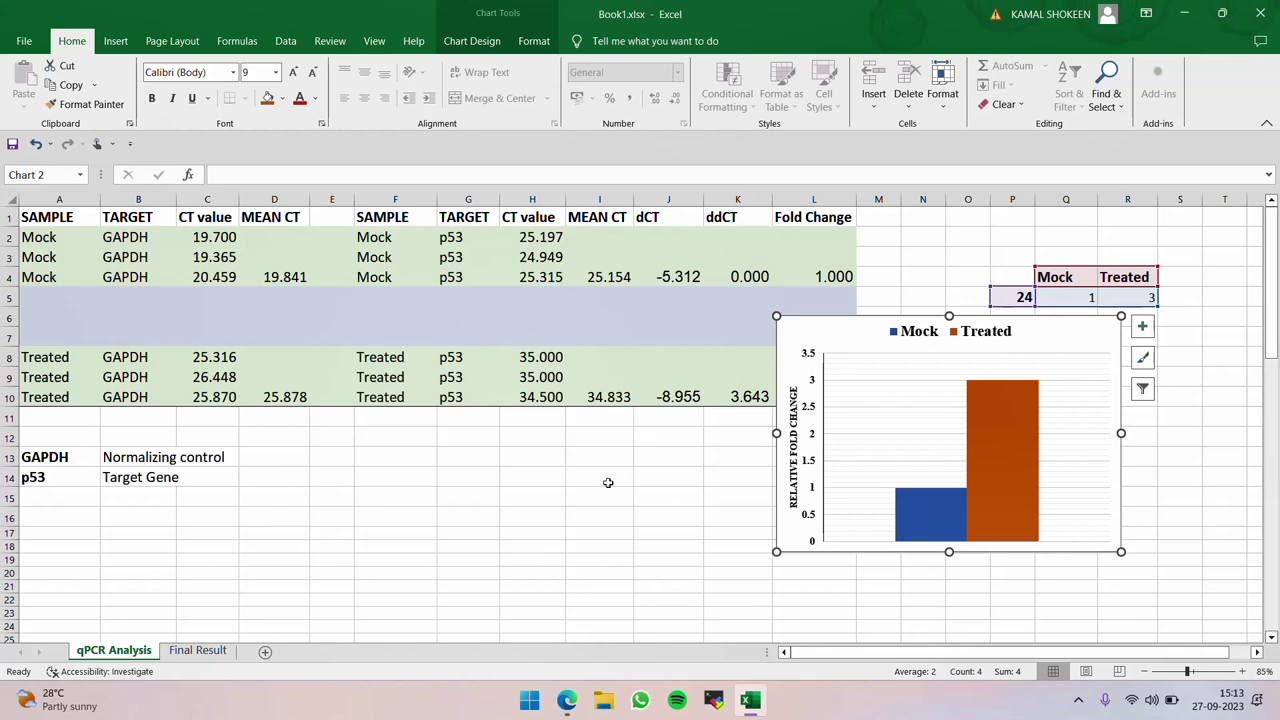
left_click(380, 462)
left_click_drag(74, 218, 800, 400)
left_click_drag(792, 332, 880, 366)
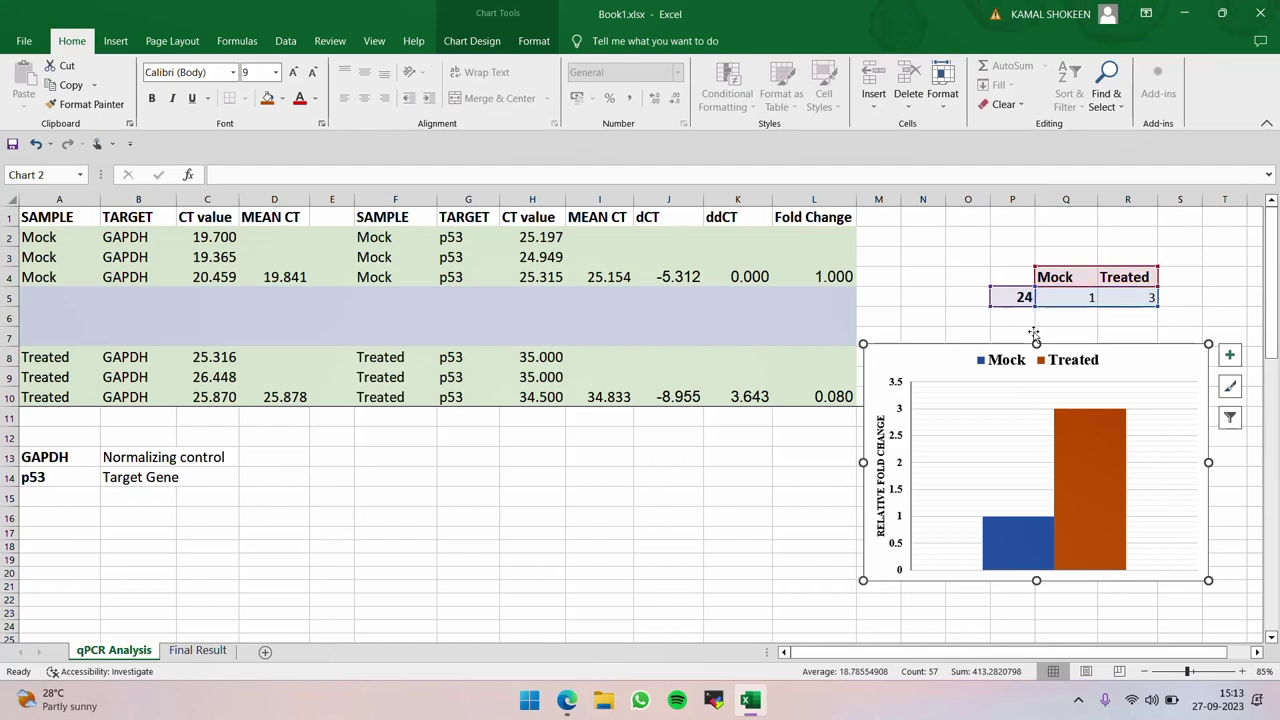
- Enter example replicate fold changes 3.08 in I13, 3 in I14 and 2.5 in I16, and check them as a range
left_click(620, 456)
type("3.08")
left_click(613, 481)
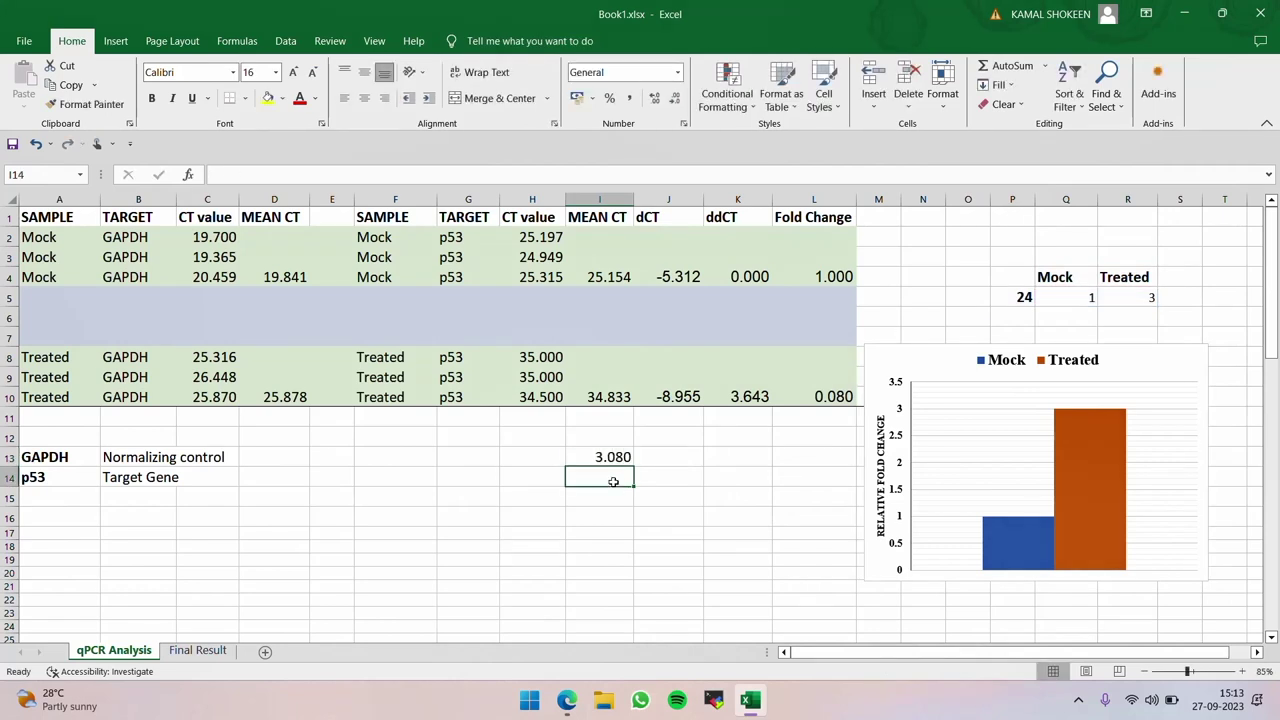
type("3")
left_click(608, 516)
type("2.5")
left_click(634, 490)
left_click_drag(622, 458, 620, 511)
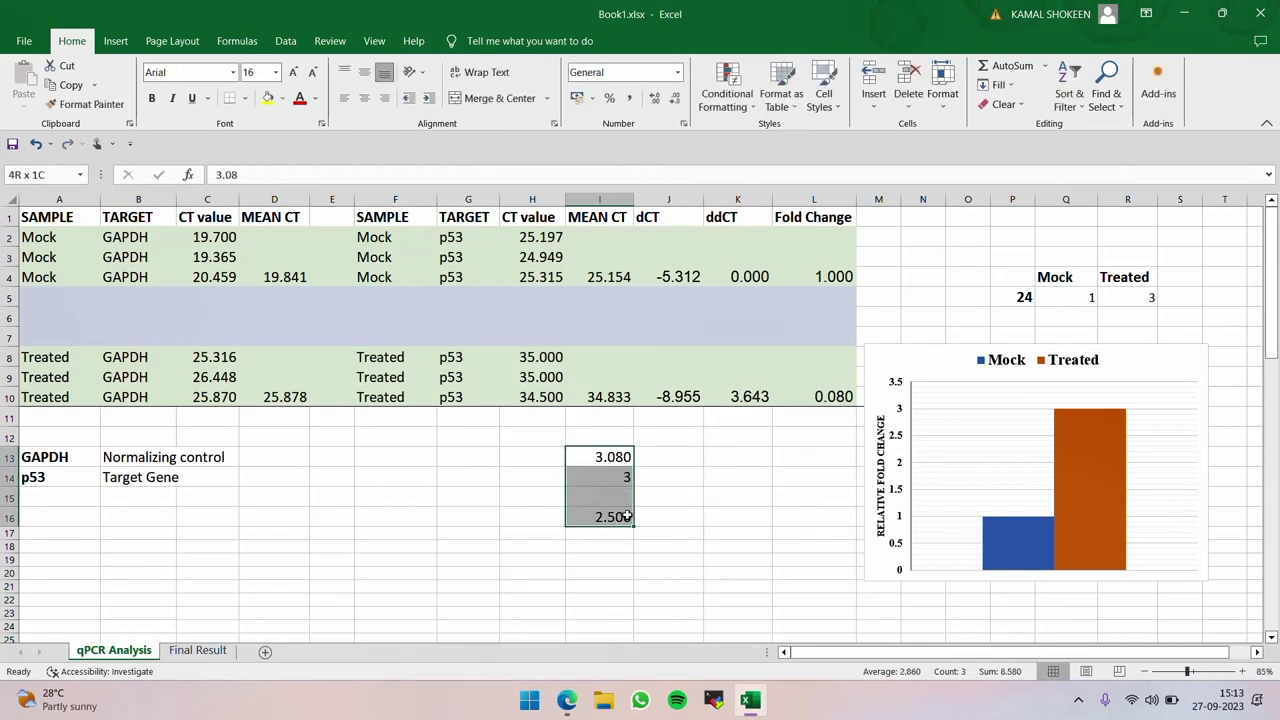
left_click_drag(626, 516, 628, 518)
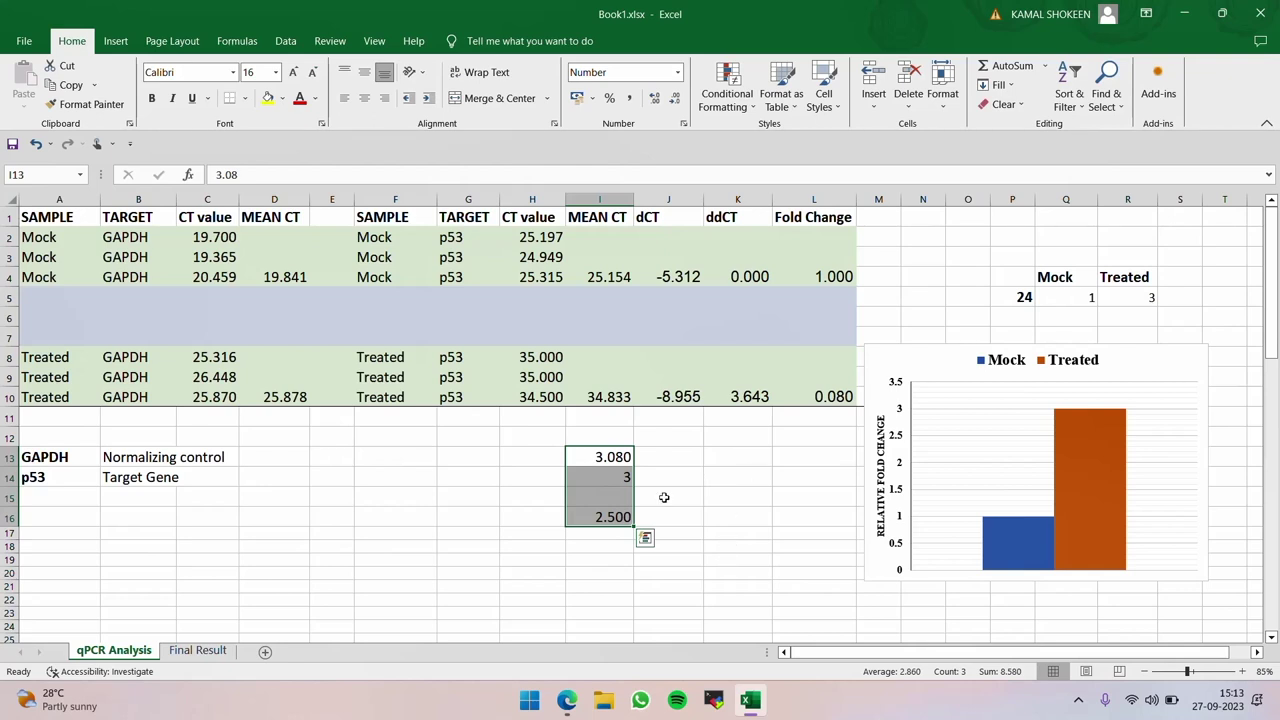
left_click(712, 475)
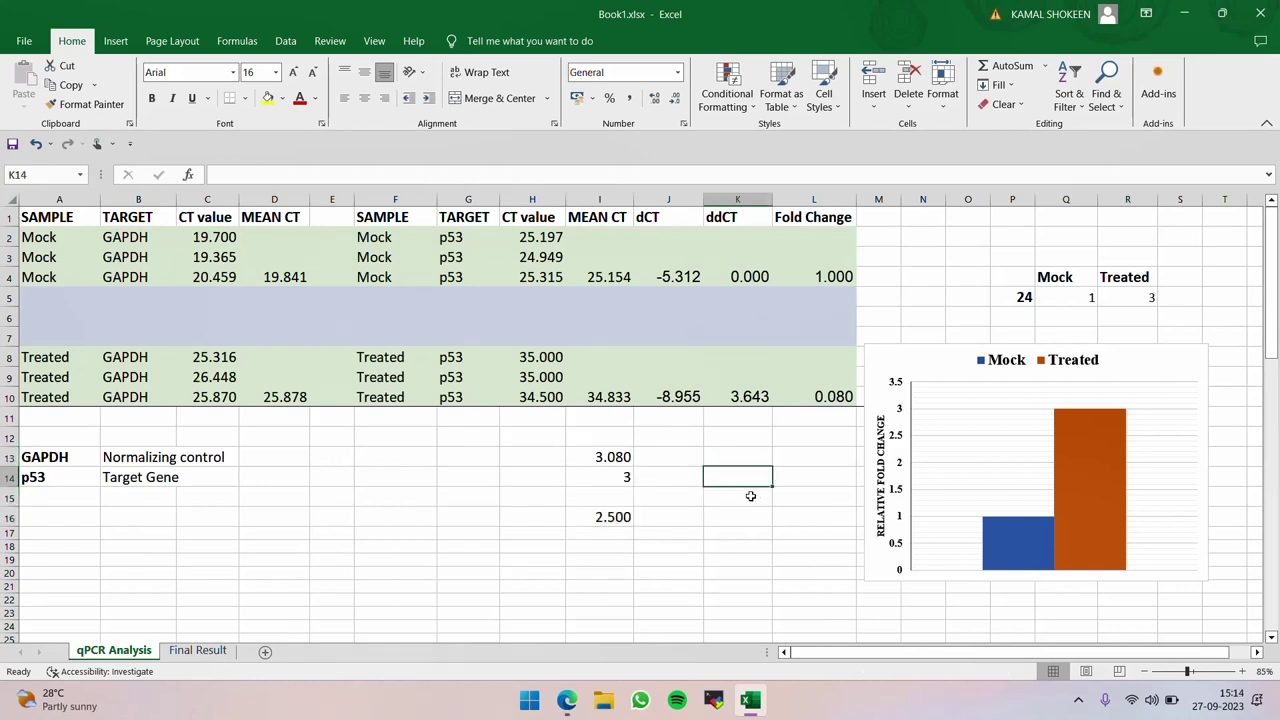
left_click(1081, 704)
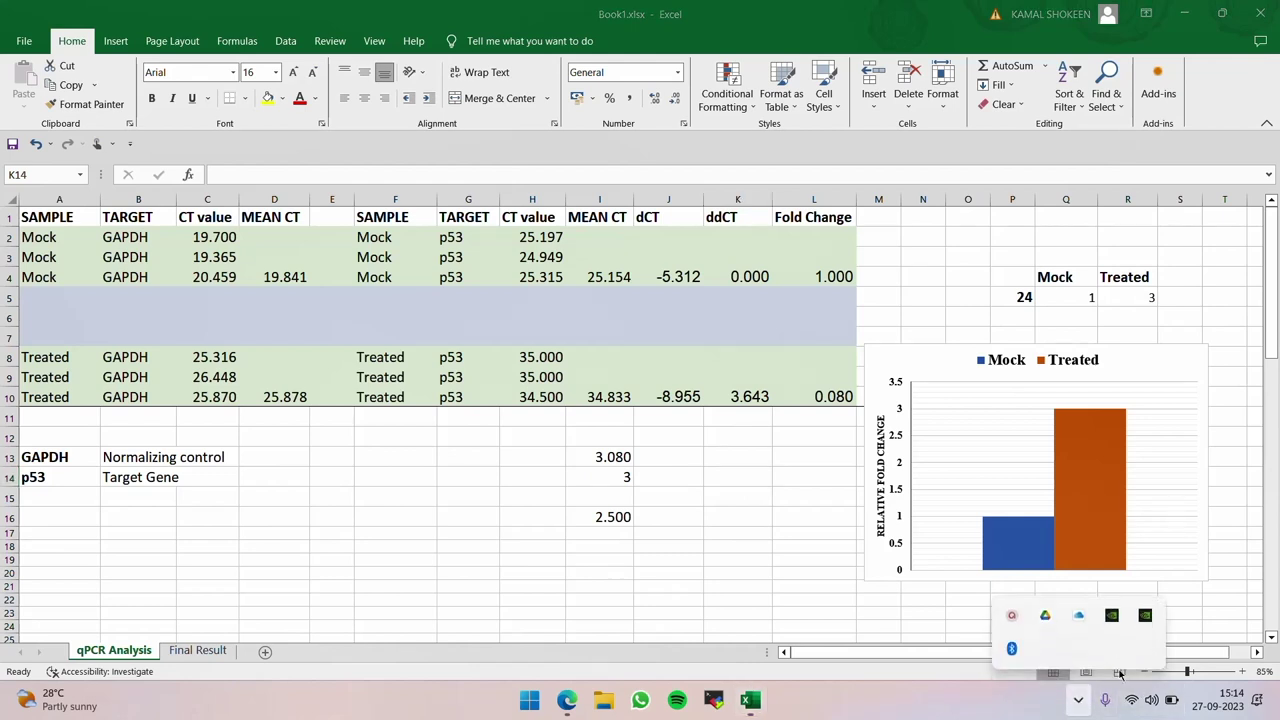
left_click(1007, 619)
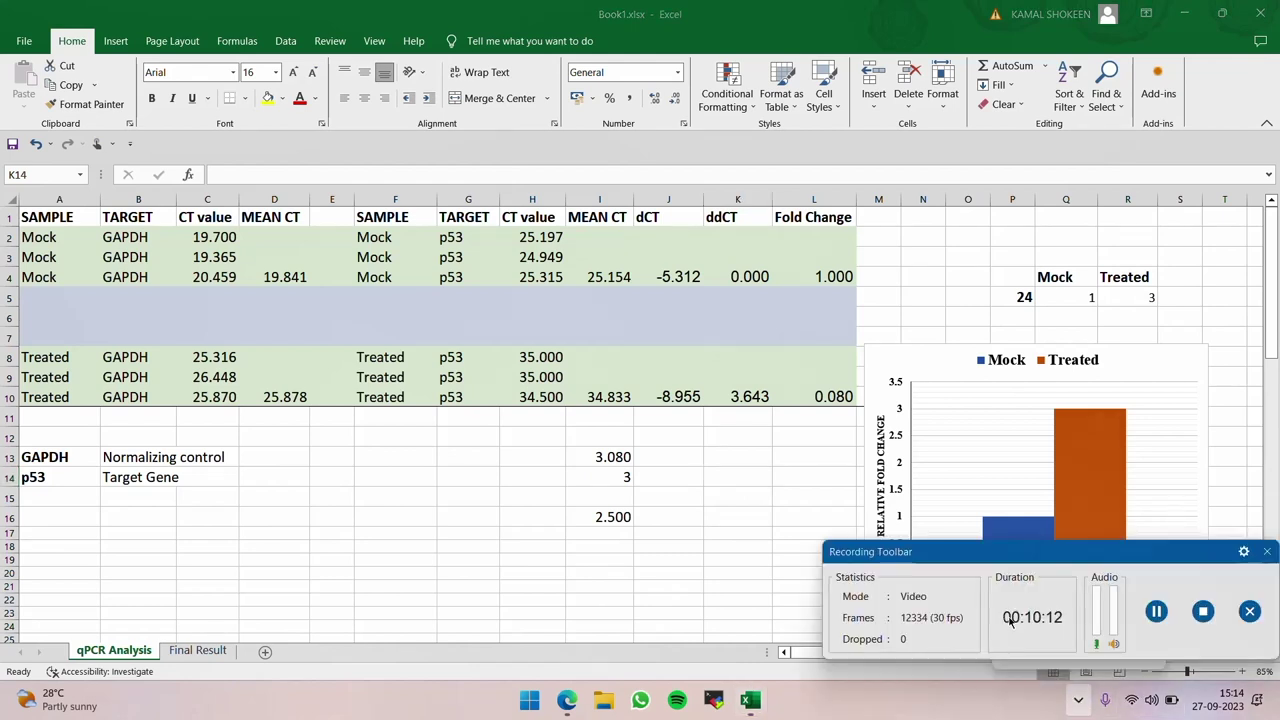
left_click(1156, 611)
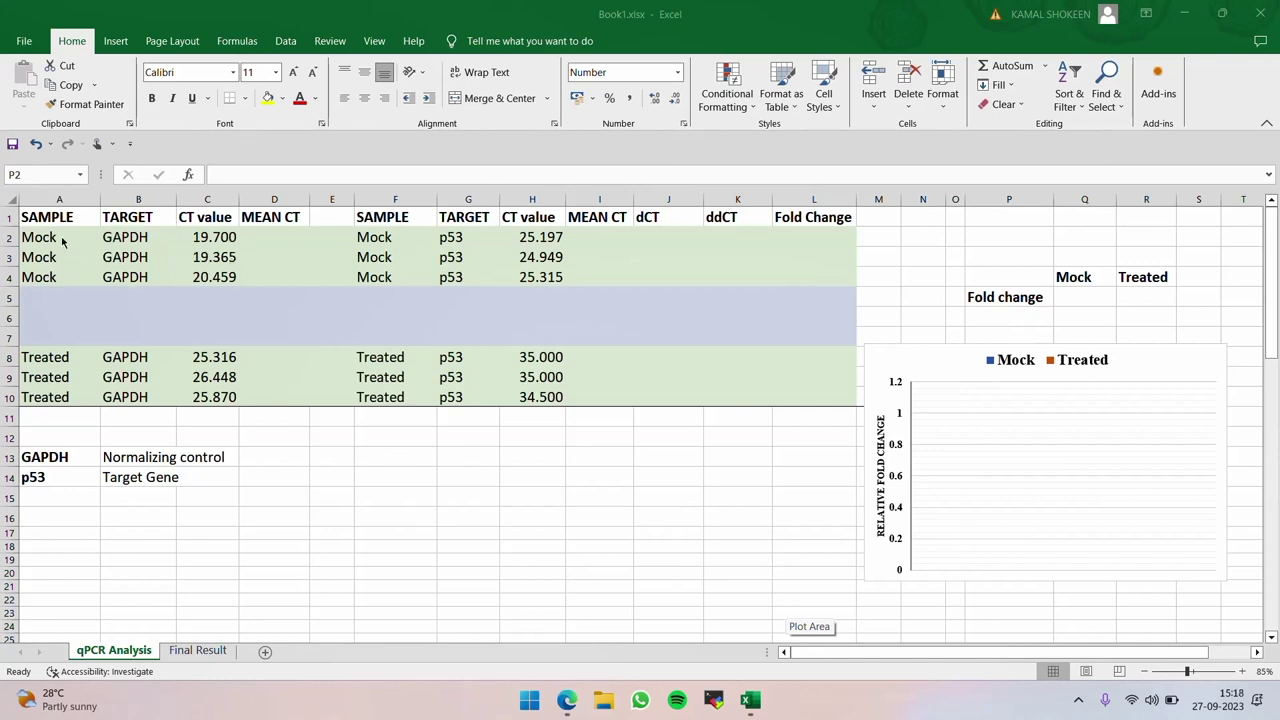
- Review the Mock and Treated GAPDH CT values and the roles of GAPDH and p53 listed below the table
left_click_drag(58, 240, 221, 277)
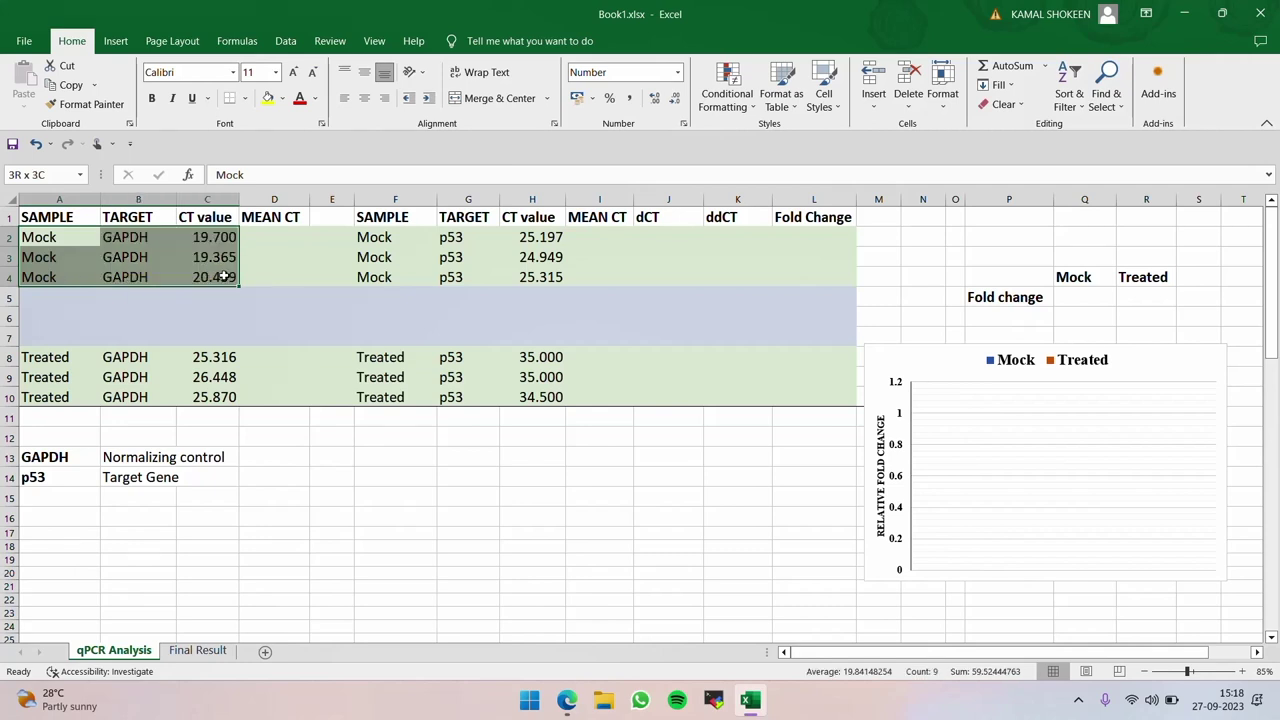
left_click(75, 362)
left_click_drag(75, 362, 218, 394)
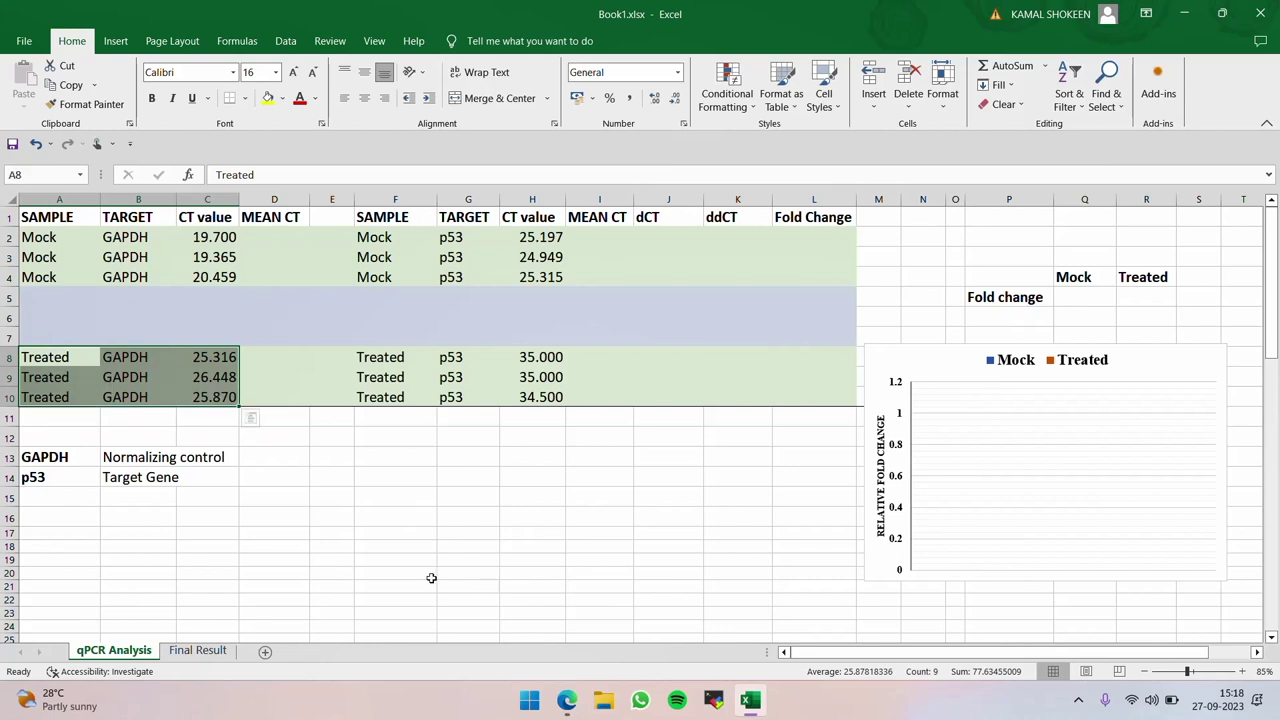
left_click(75, 462)
left_click(158, 457)
left_click(157, 481)
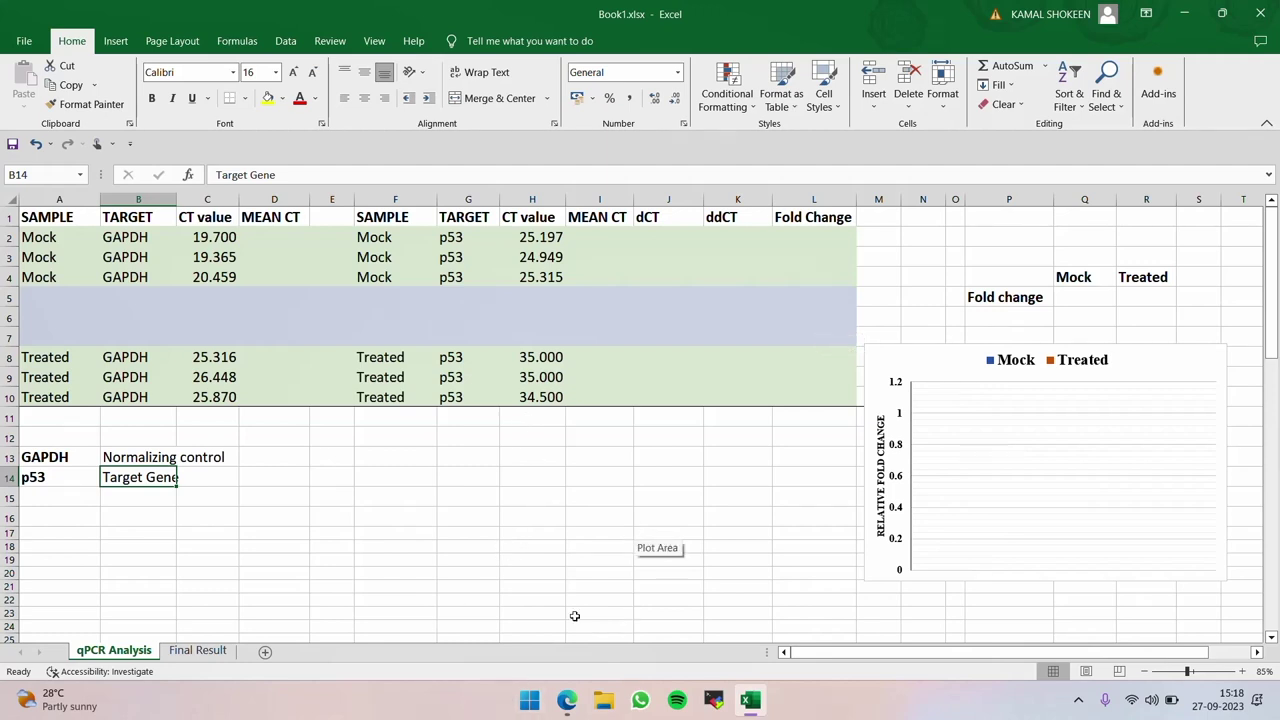
- Switch to the browser and examine the 2−ΔΔCT method named in the title of the ScienceDirect article
left_click(567, 700)
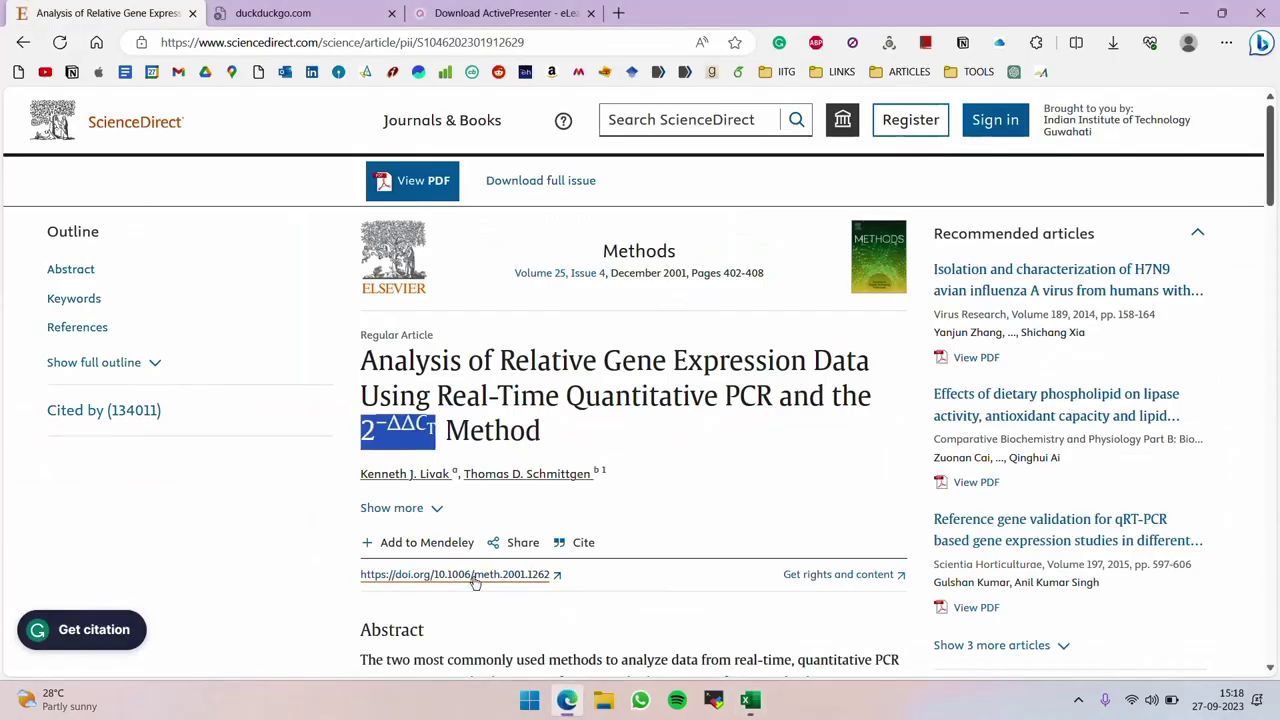
left_click(532, 360)
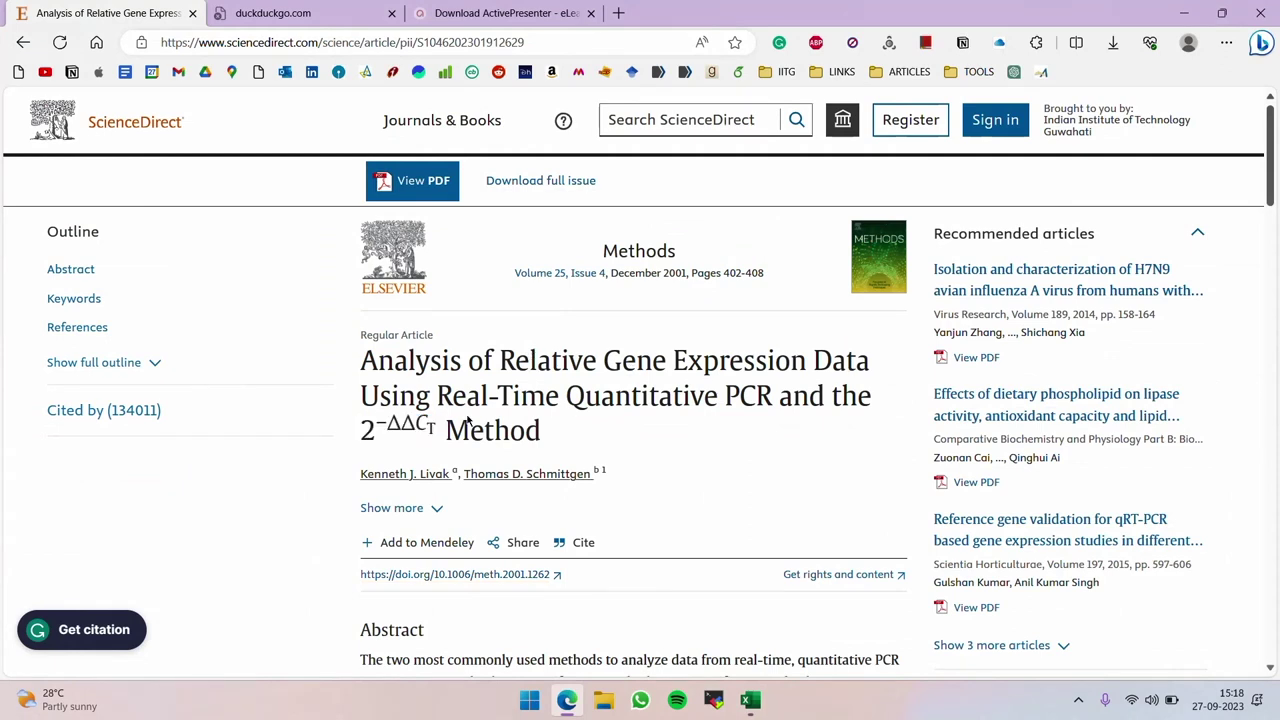
left_click_drag(363, 424, 440, 428)
left_click(525, 400)
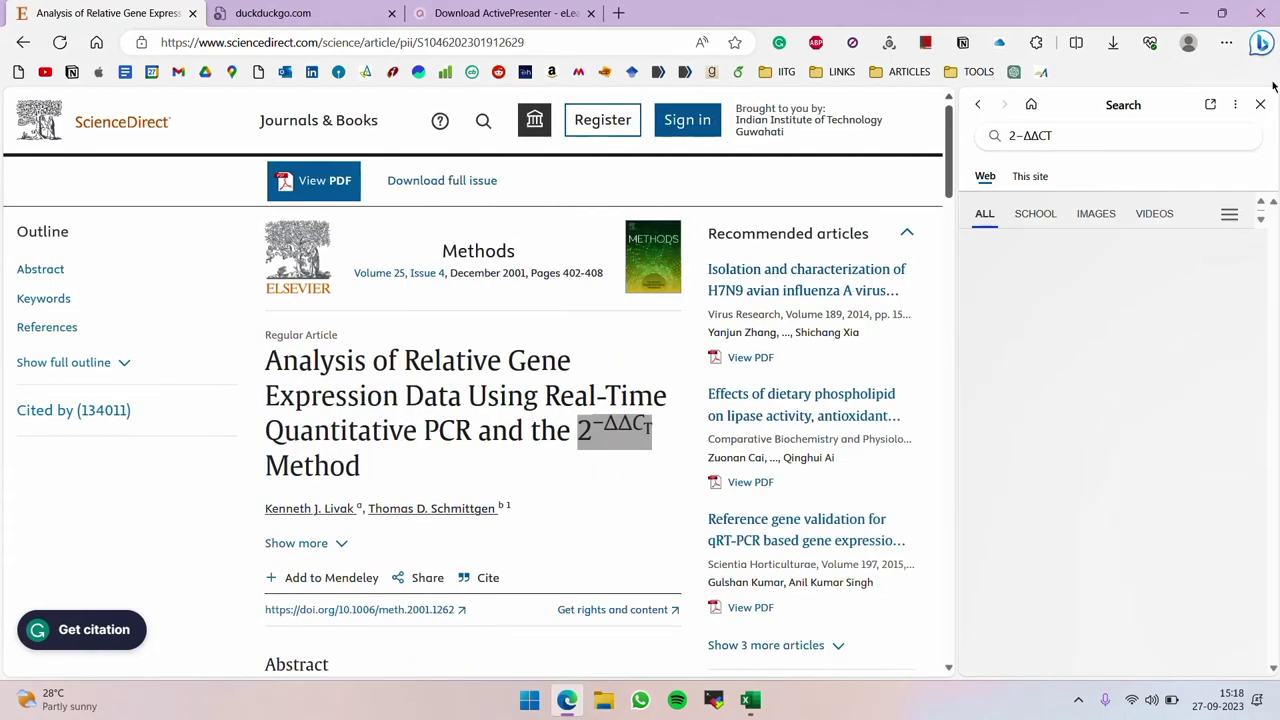
left_click(1260, 104)
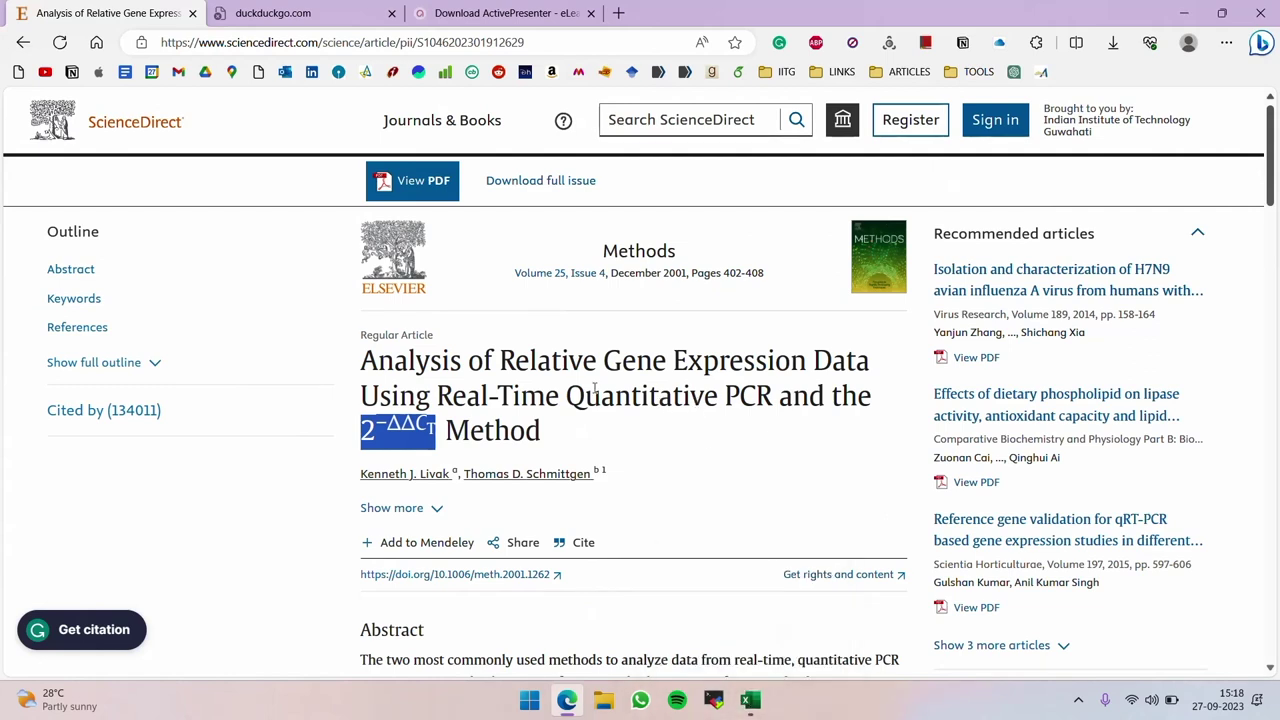
left_click(370, 432)
left_click_drag(362, 432, 430, 435)
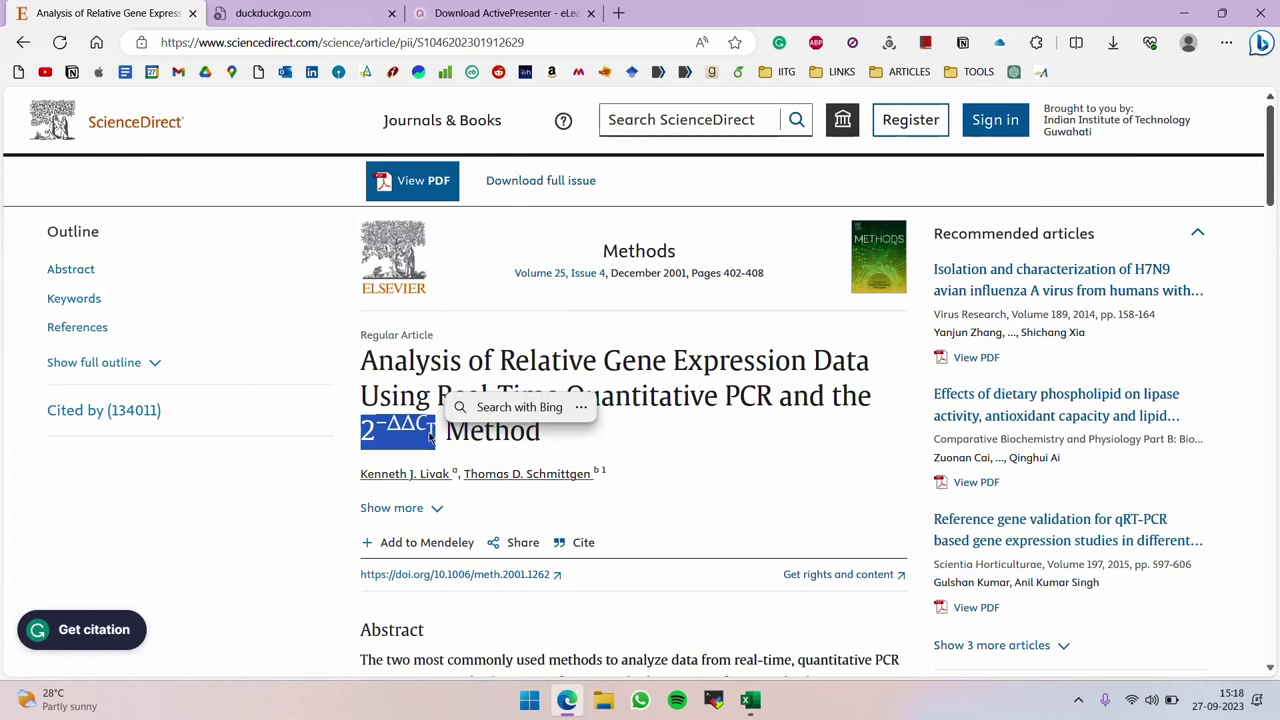
- Return to the Excel workbook and review the three Mock GAPDH CT values in C2:C4
left_click(752, 702)
left_click(540, 516)
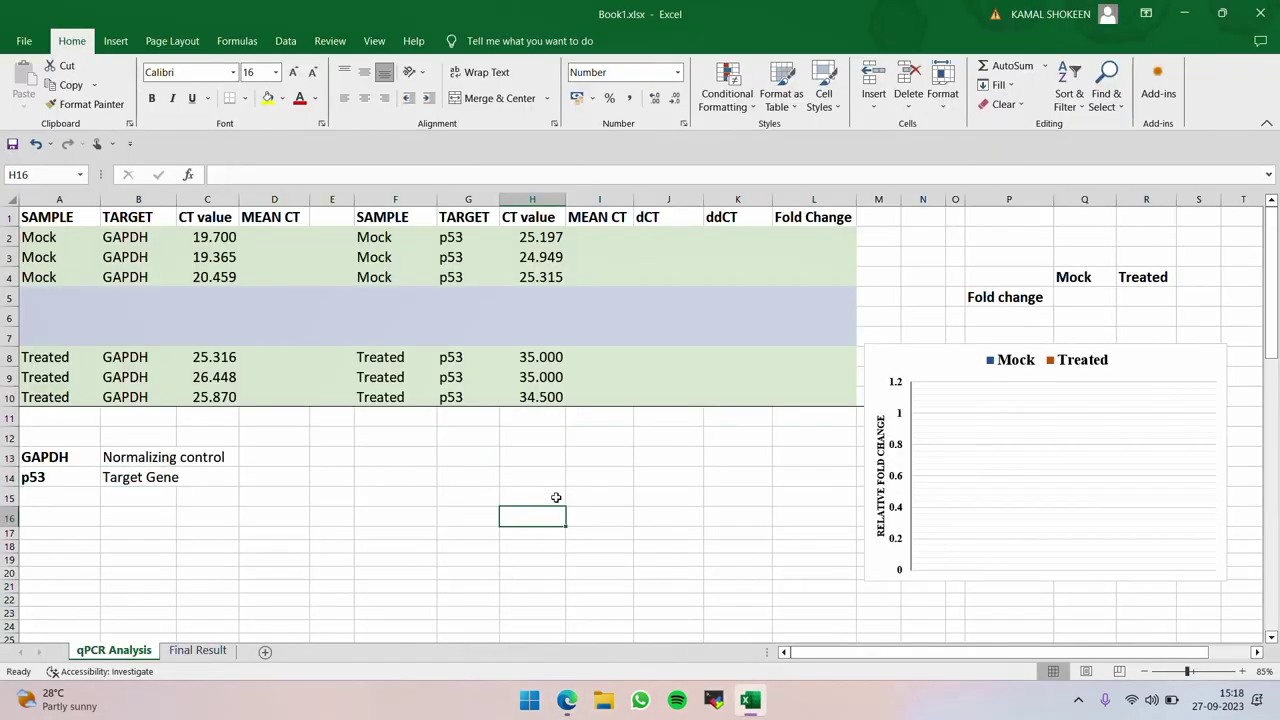
left_click_drag(222, 233, 228, 278)
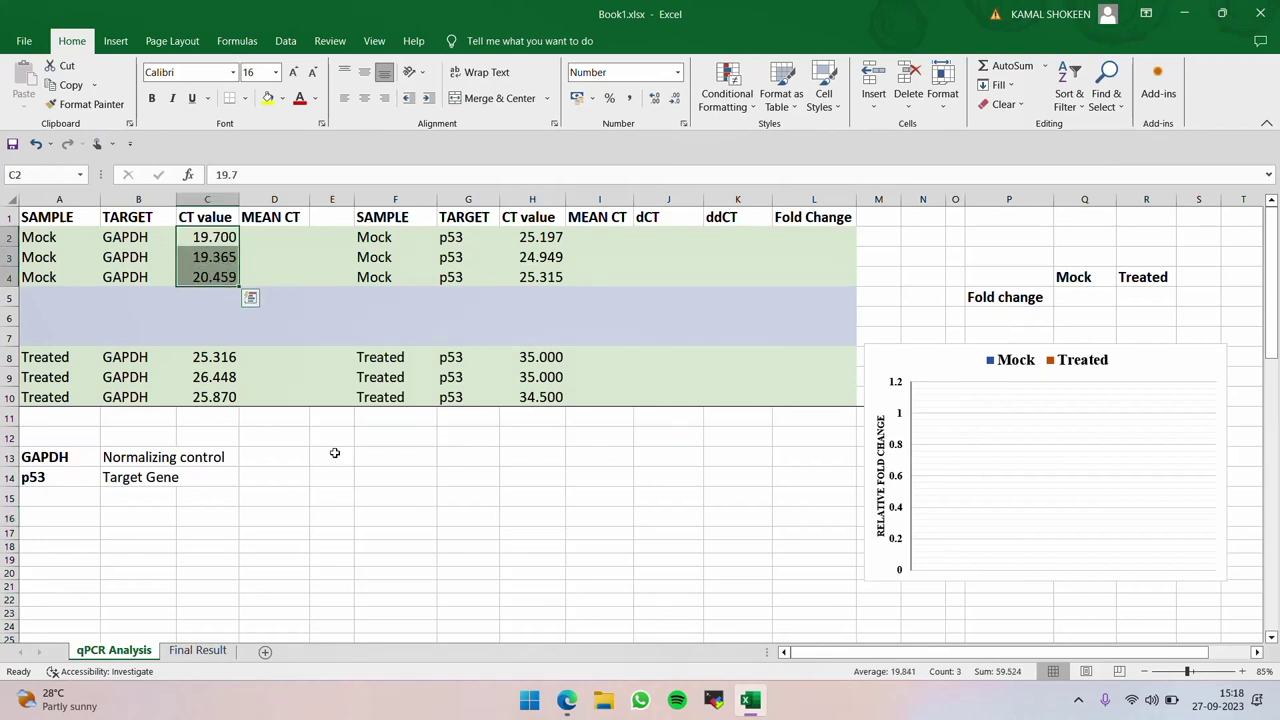
left_click_drag(268, 491, 270, 476)
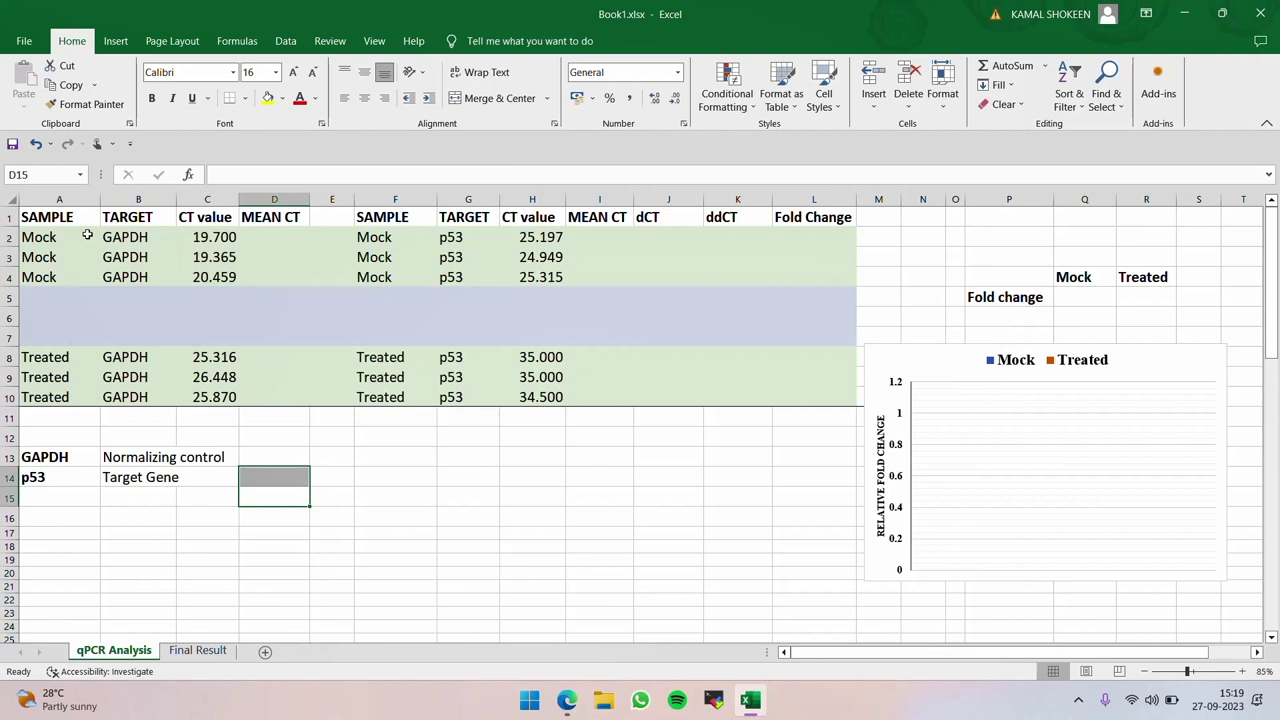
left_click_drag(228, 233, 226, 278)
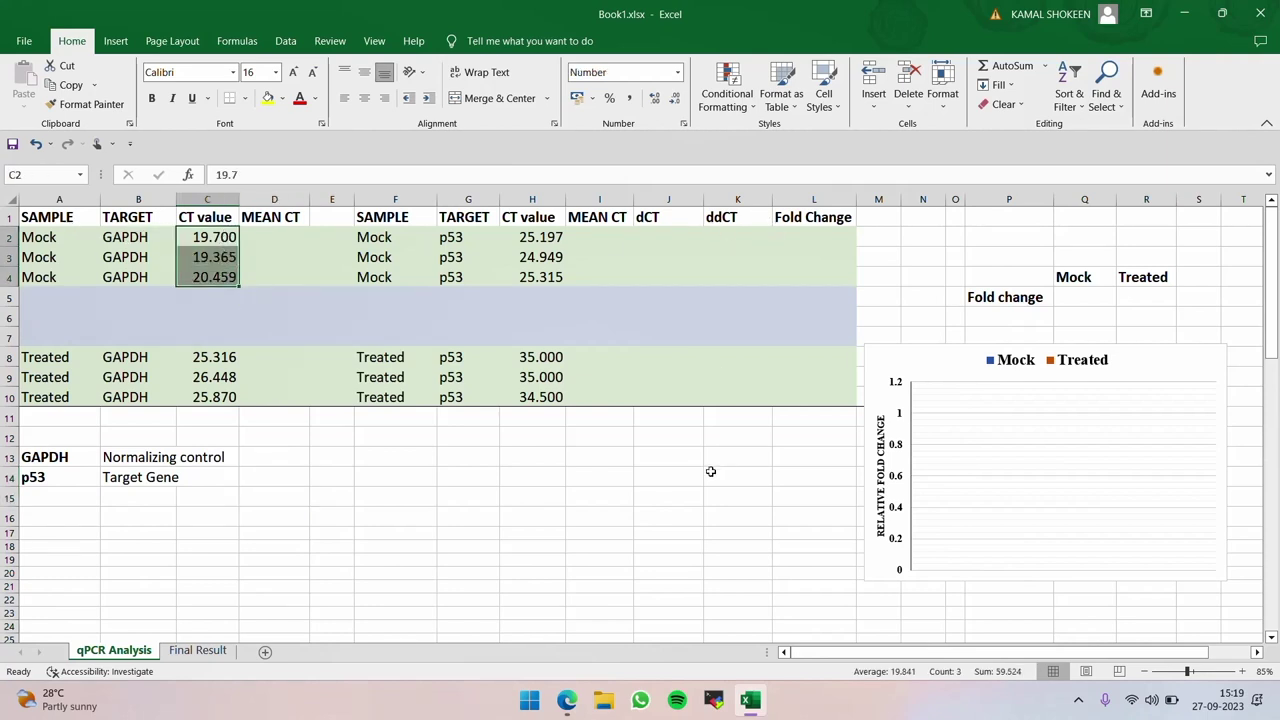
- Calculate the Mock GAPDH mean CT in D4 with =AVERAGE(C2:C4)
left_click(290, 278)
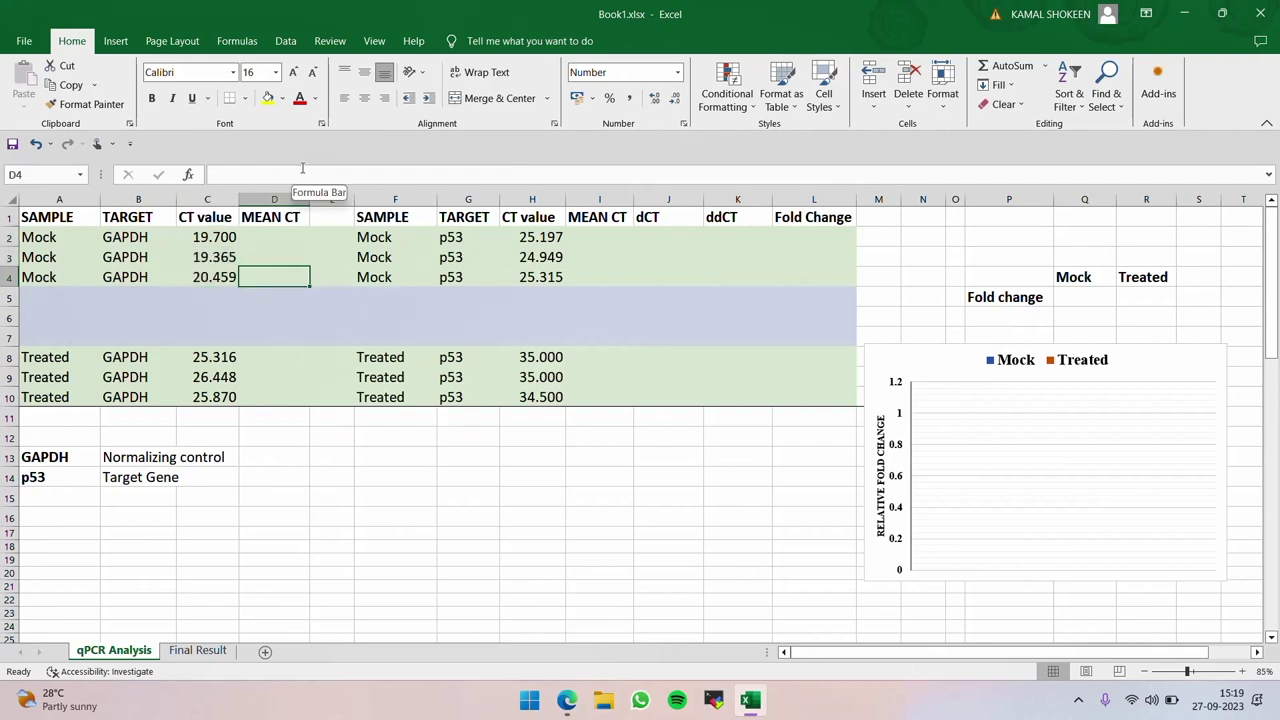
left_click(302, 168)
type("=average")
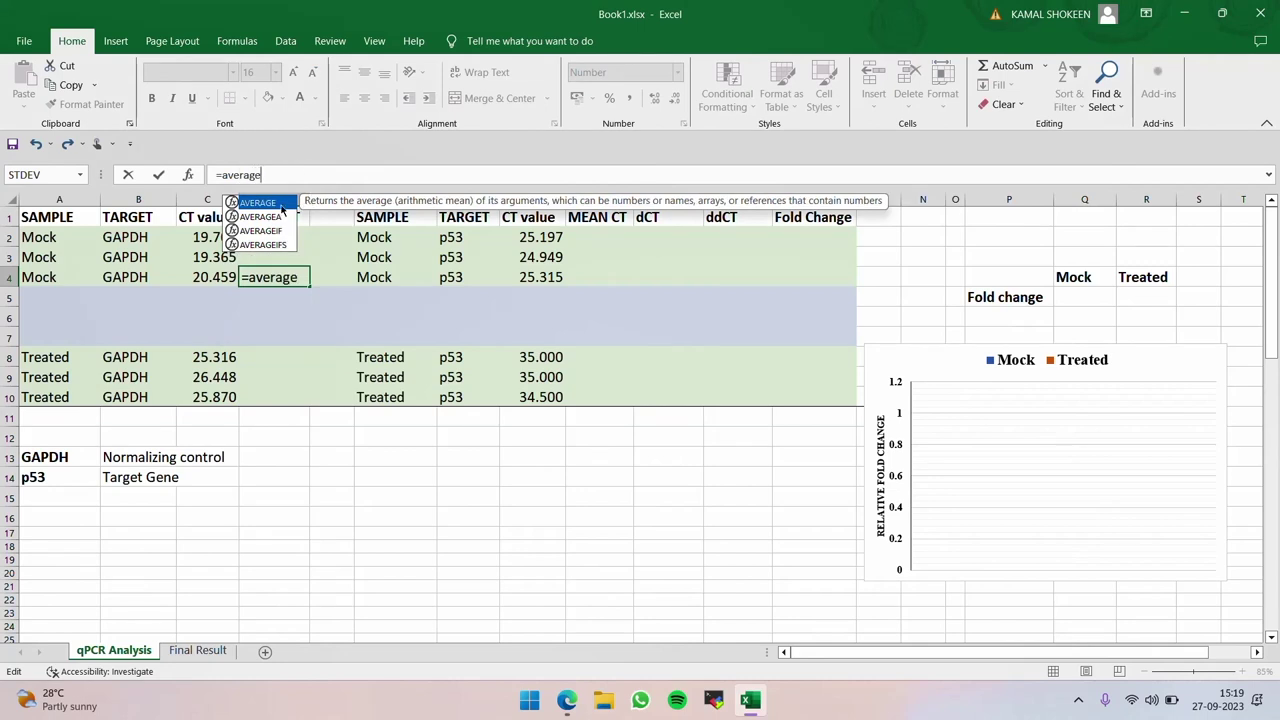
double_click(260, 203)
left_click_drag(214, 237, 216, 277)
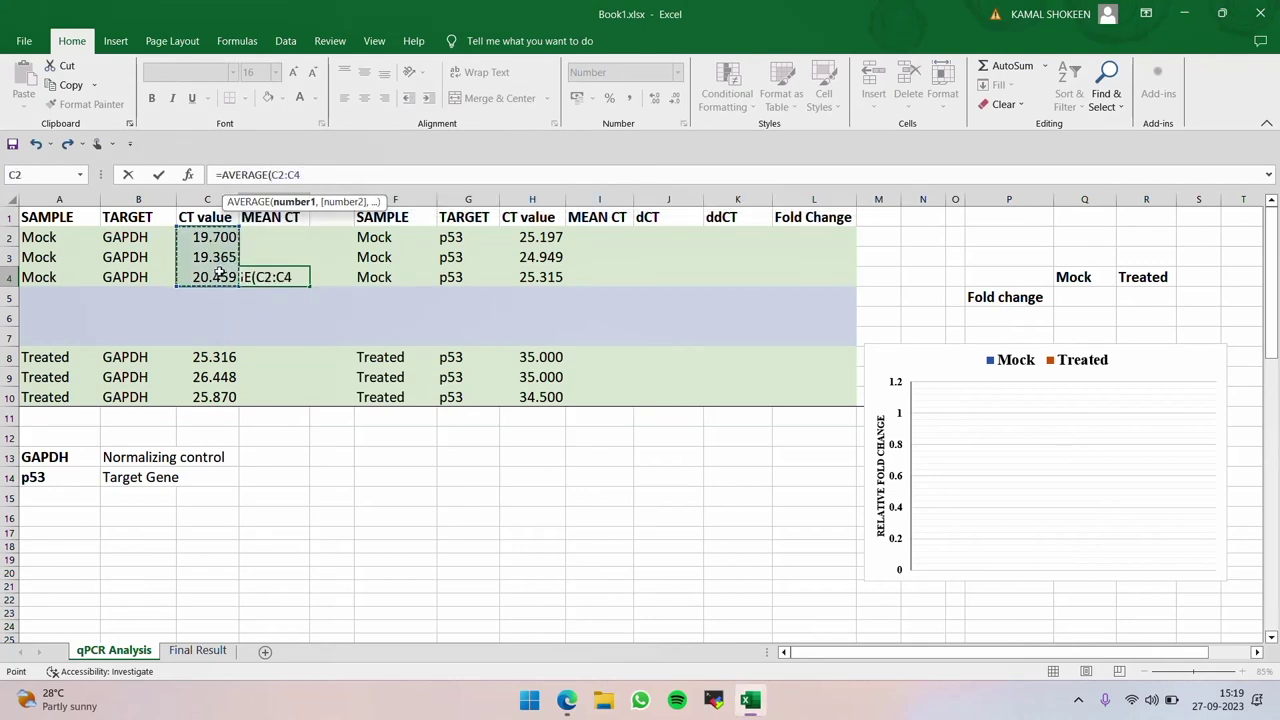
key("Return")
- Copy the Mock GAPDH mean CT cells D2:D4 to the Treated GAPDH rows D8:D10
left_click_drag(290, 237, 285, 277)
key("ctrl+c")
left_click(280, 356)
left_click_drag(280, 356, 290, 397)
key("ctrl+v")
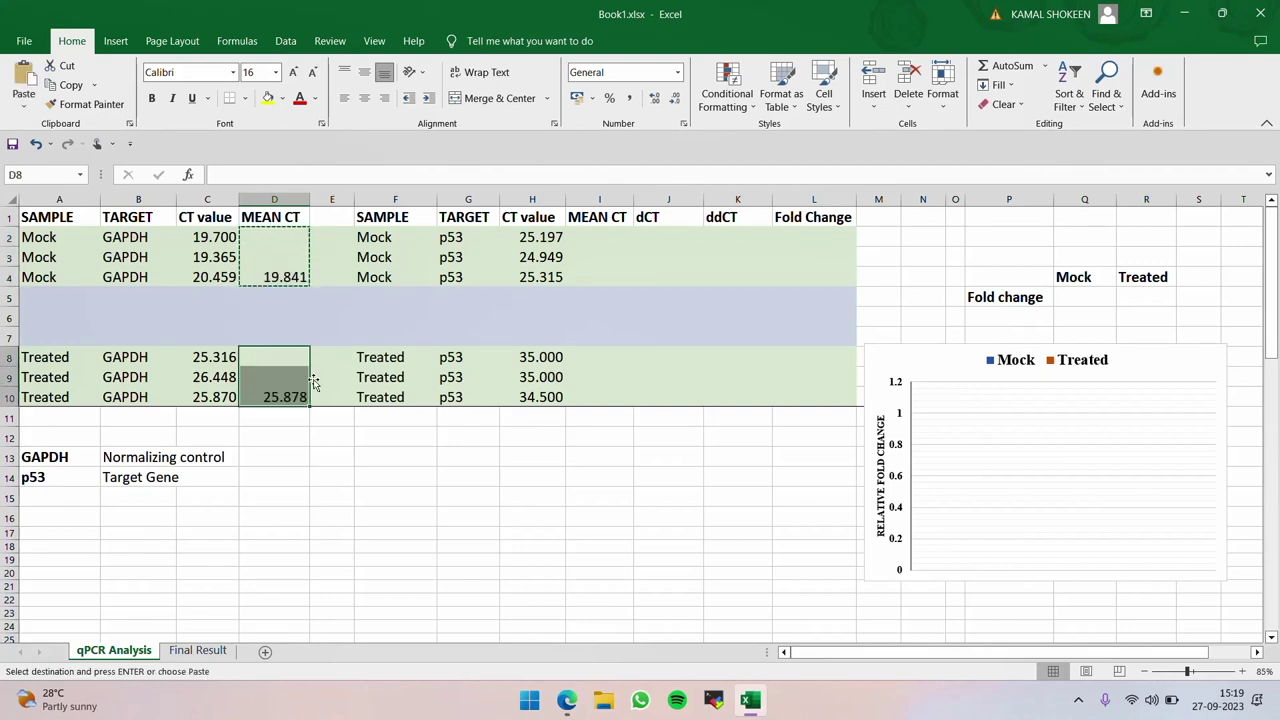
- Paste the copied mean CT formula into the p53 columns for Mock in I2:I4 and Treated in I8:I10
left_click(530, 494)
left_click(615, 236)
left_click_drag(615, 236, 605, 280)
key("ctrl+v")
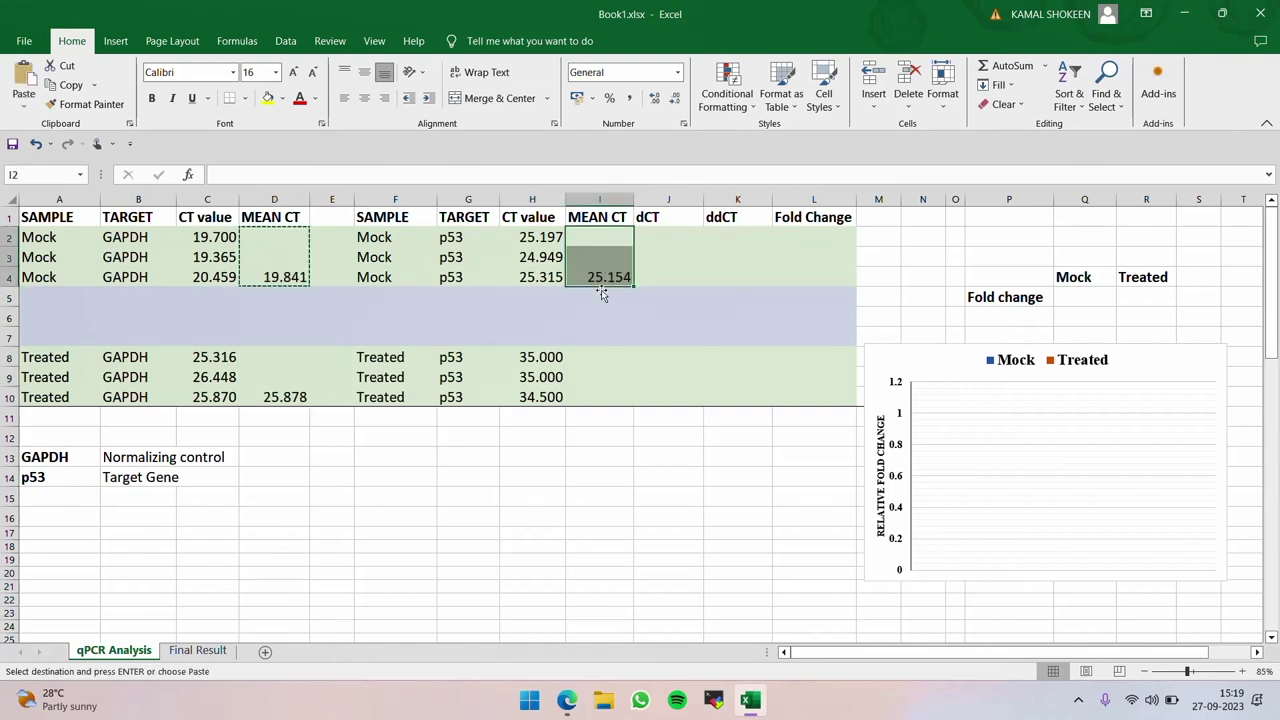
left_click(594, 356)
left_click_drag(594, 356, 598, 400)
key("ctrl+v")
left_click(665, 529)
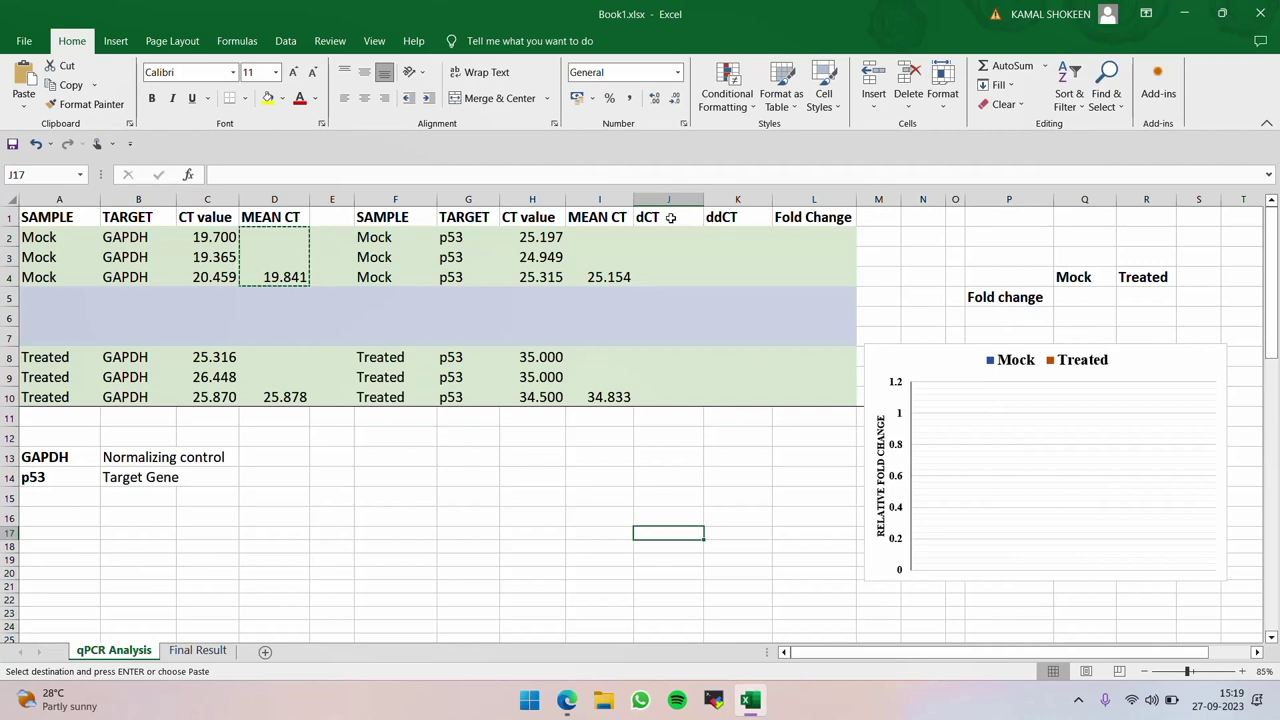
- Review the Mock and Treated GAPDH CT values, along with the Mock p53 targets and their CT values
left_click(484, 278)
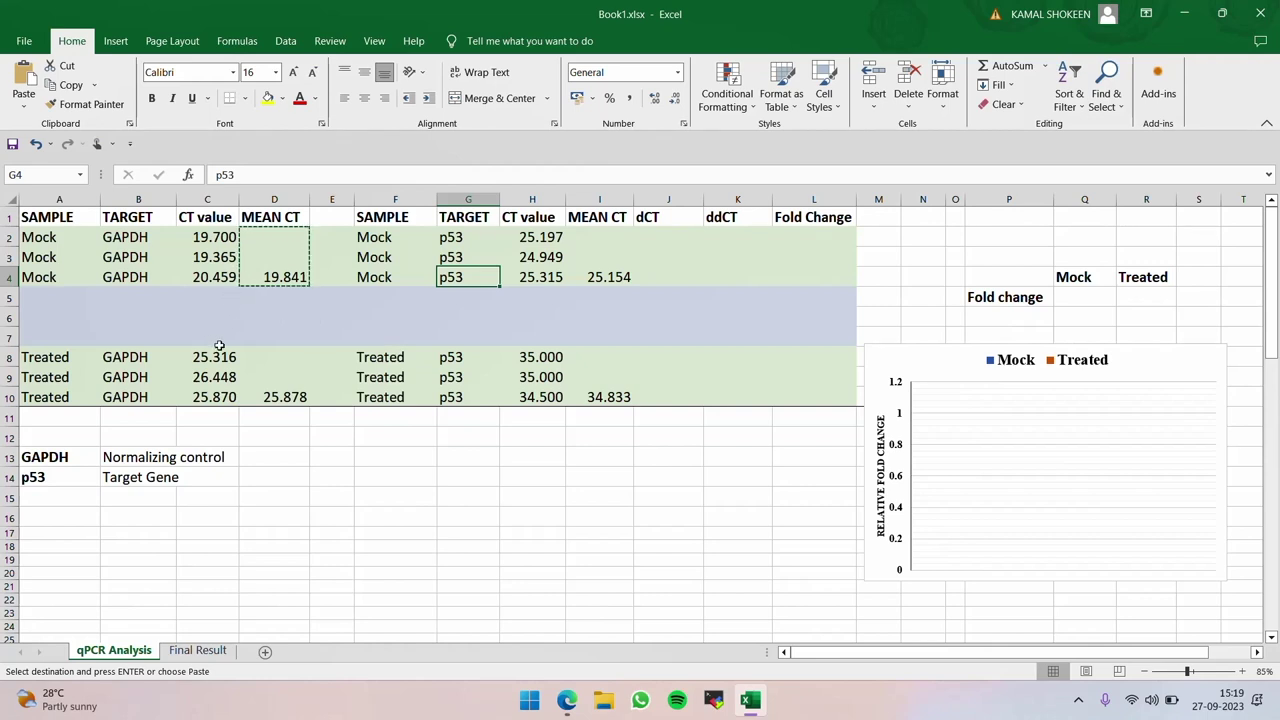
left_click(316, 480)
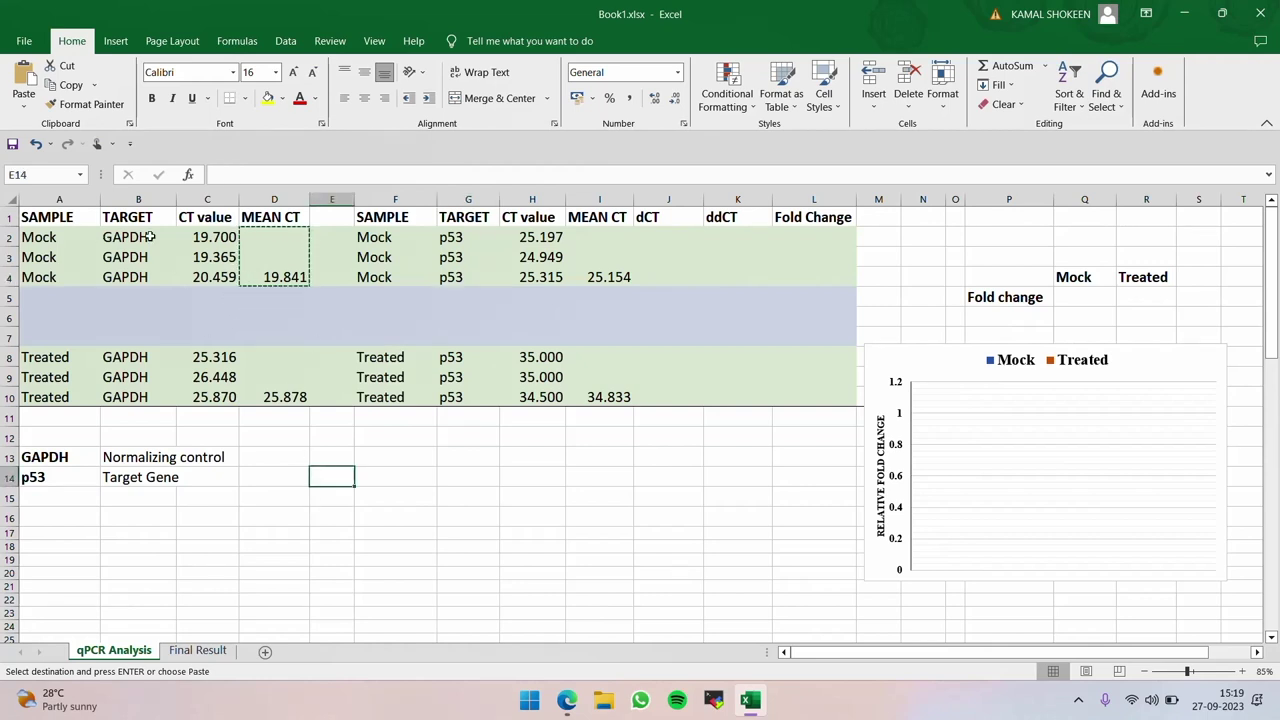
left_click_drag(213, 236, 213, 277)
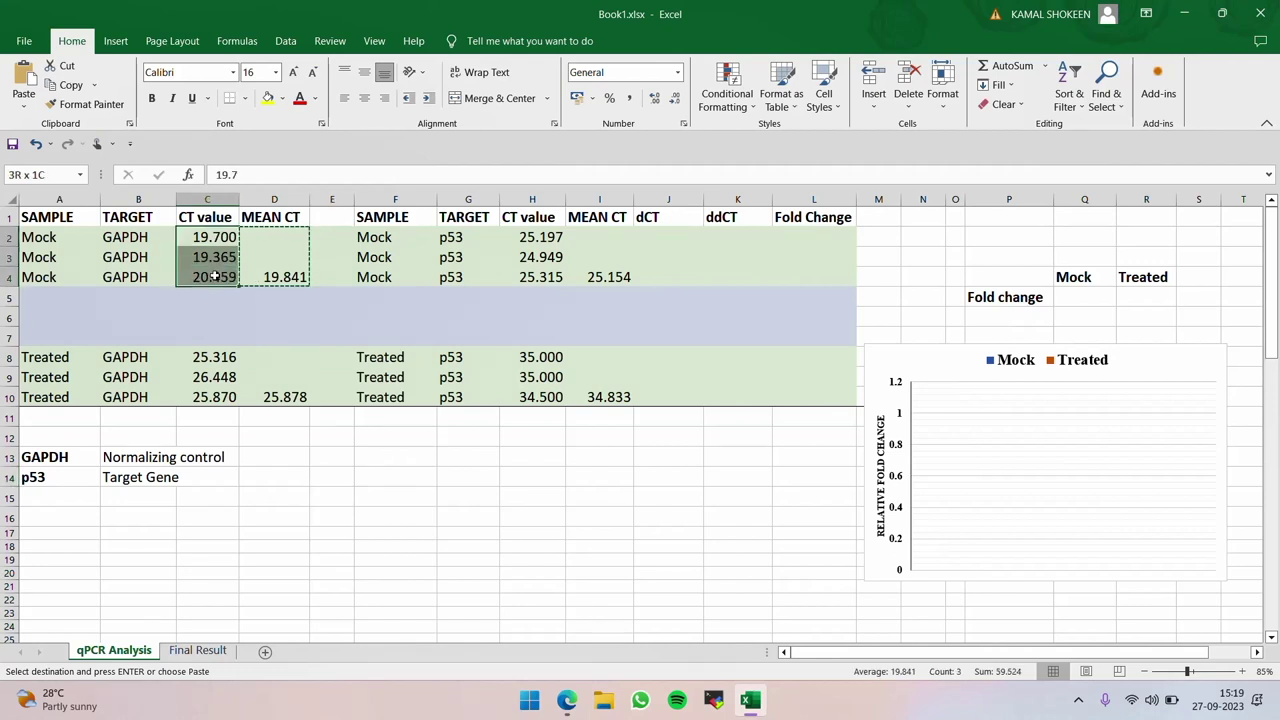
left_click_drag(225, 355, 213, 397)
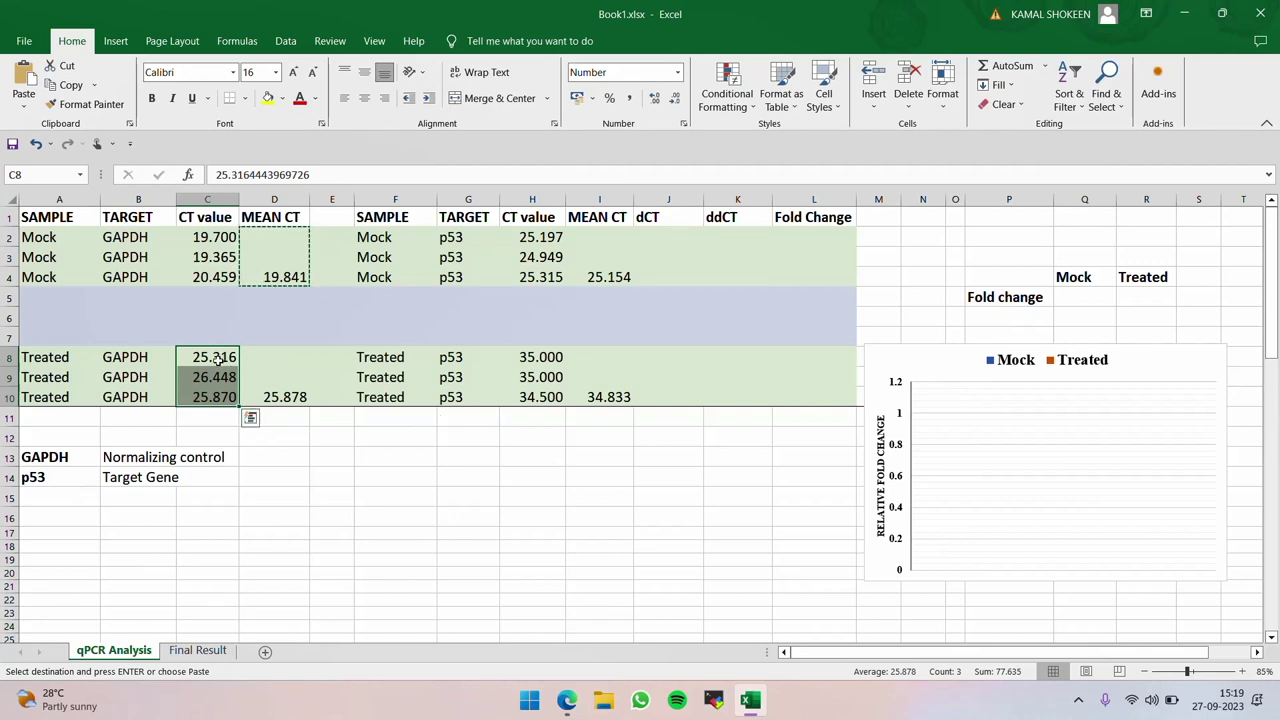
left_click(270, 455)
left_click_drag(224, 358, 222, 400)
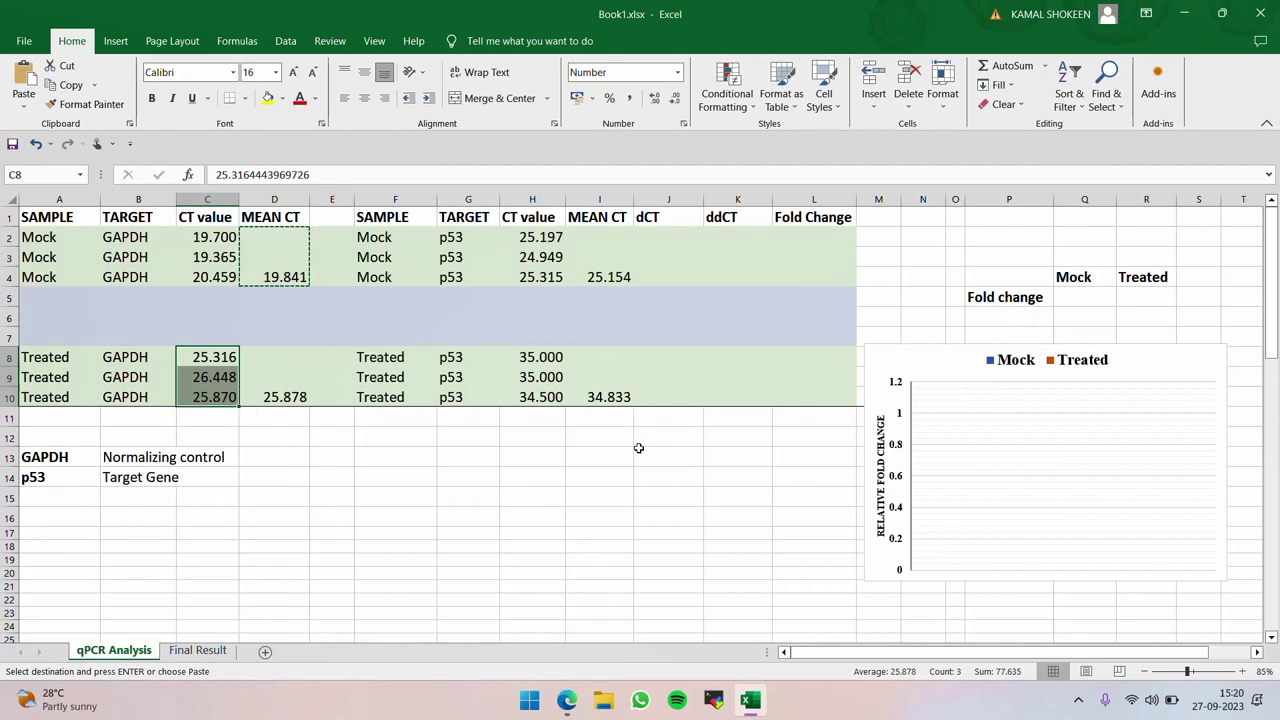
left_click(584, 477)
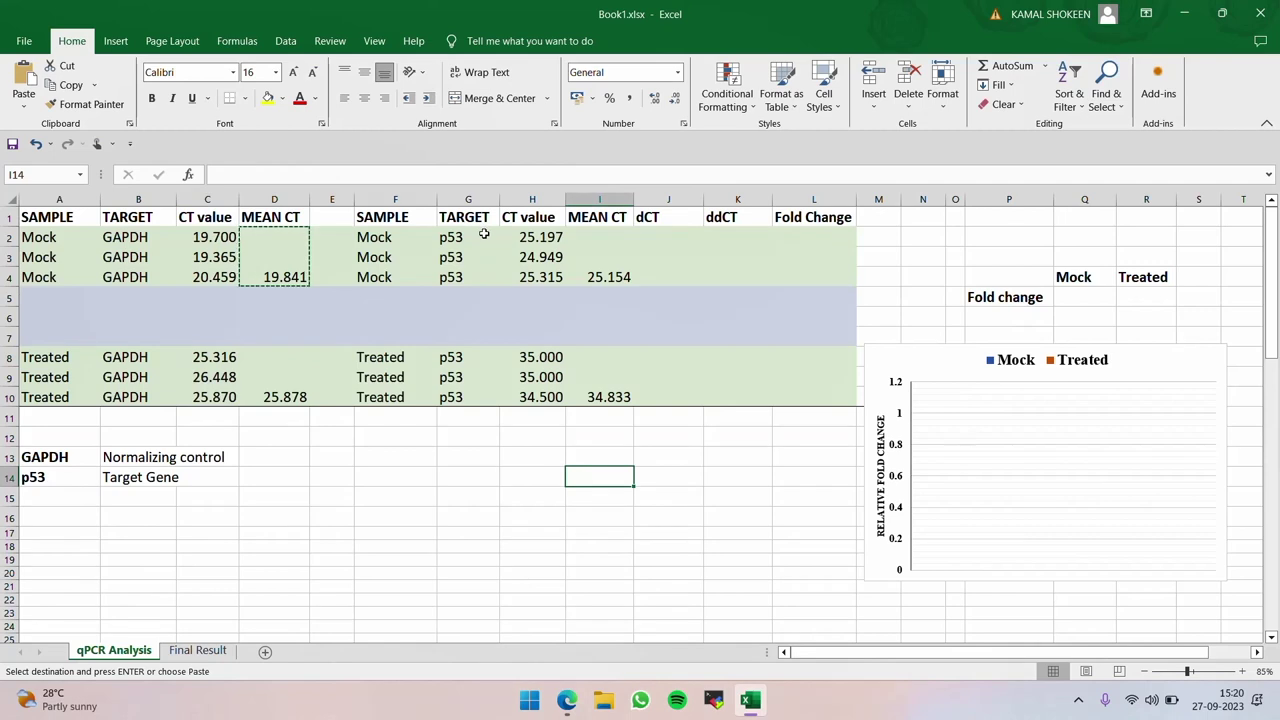
left_click_drag(483, 233, 493, 275)
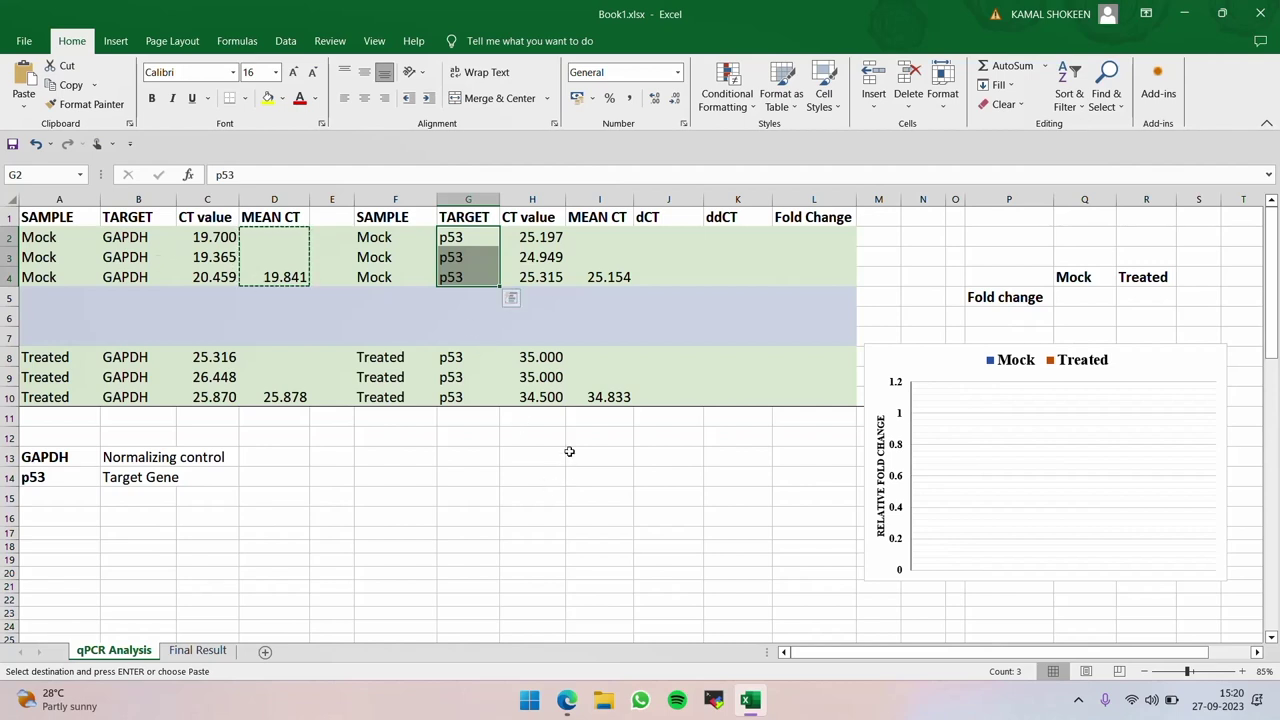
left_click_drag(557, 237, 556, 279)
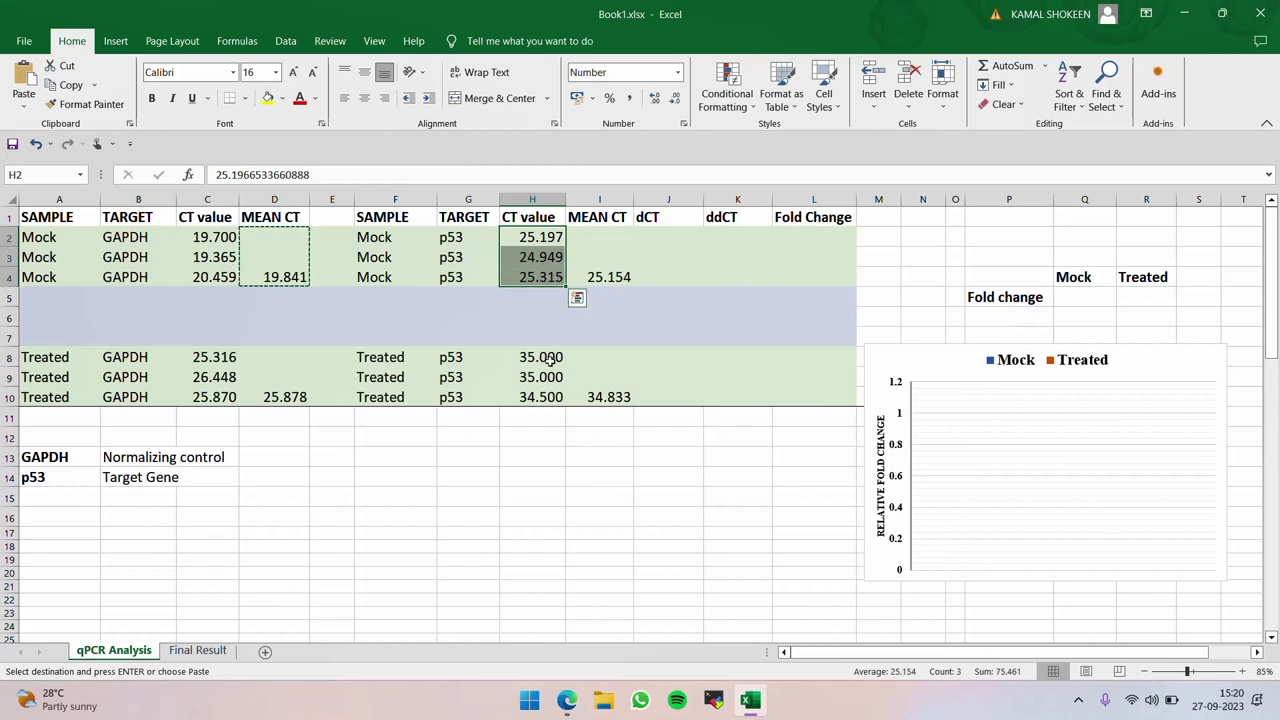
left_click(576, 452)
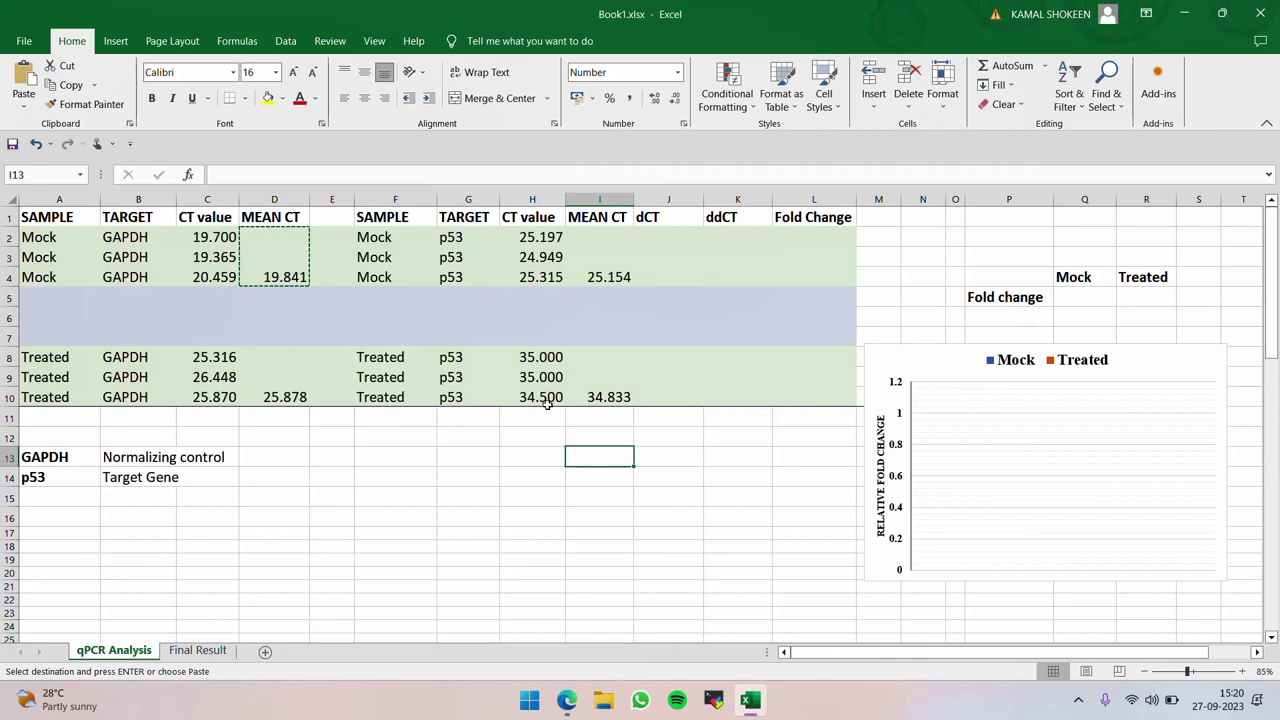
- Copy the Treated p53 CT values from H8:H10 of the Final Result sheet into H8:H10 of the qPCR Analysis sheet
left_click(205, 650)
left_click_drag(551, 354, 553, 395)
key("ctrl+c")
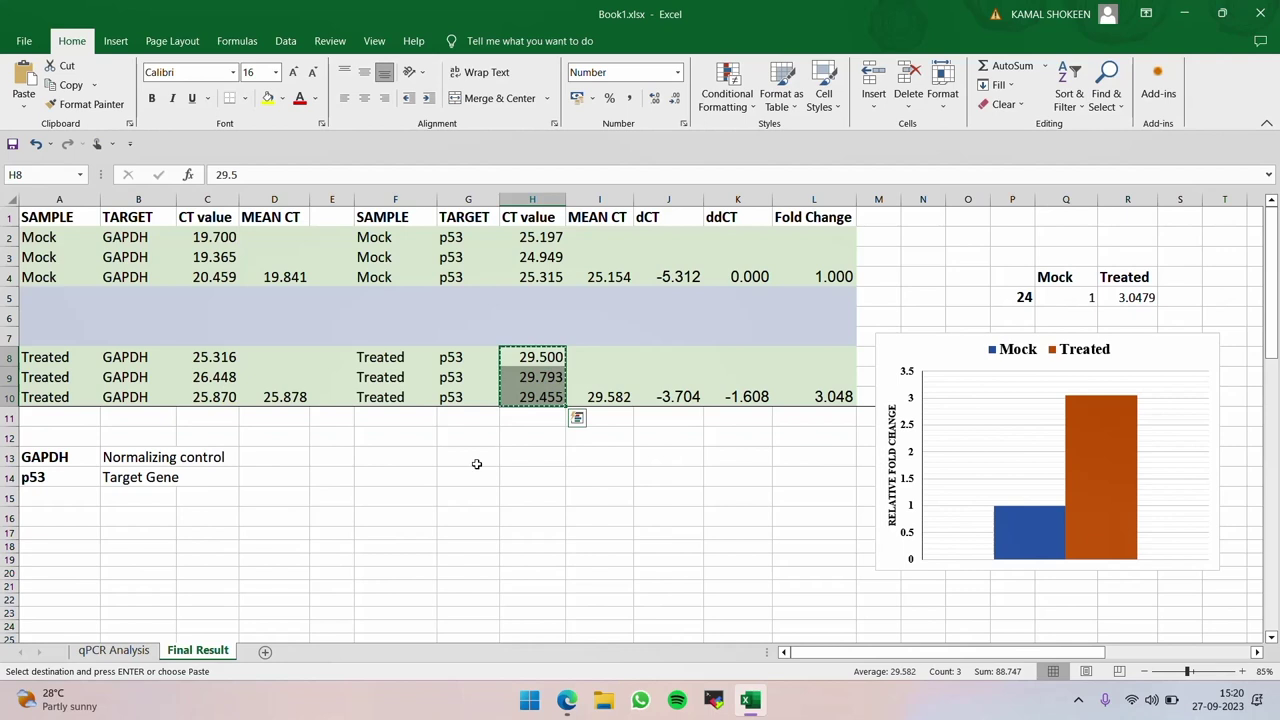
left_click(113, 650)
left_click(532, 357)
key("ctrl+v")
left_click(535, 499)
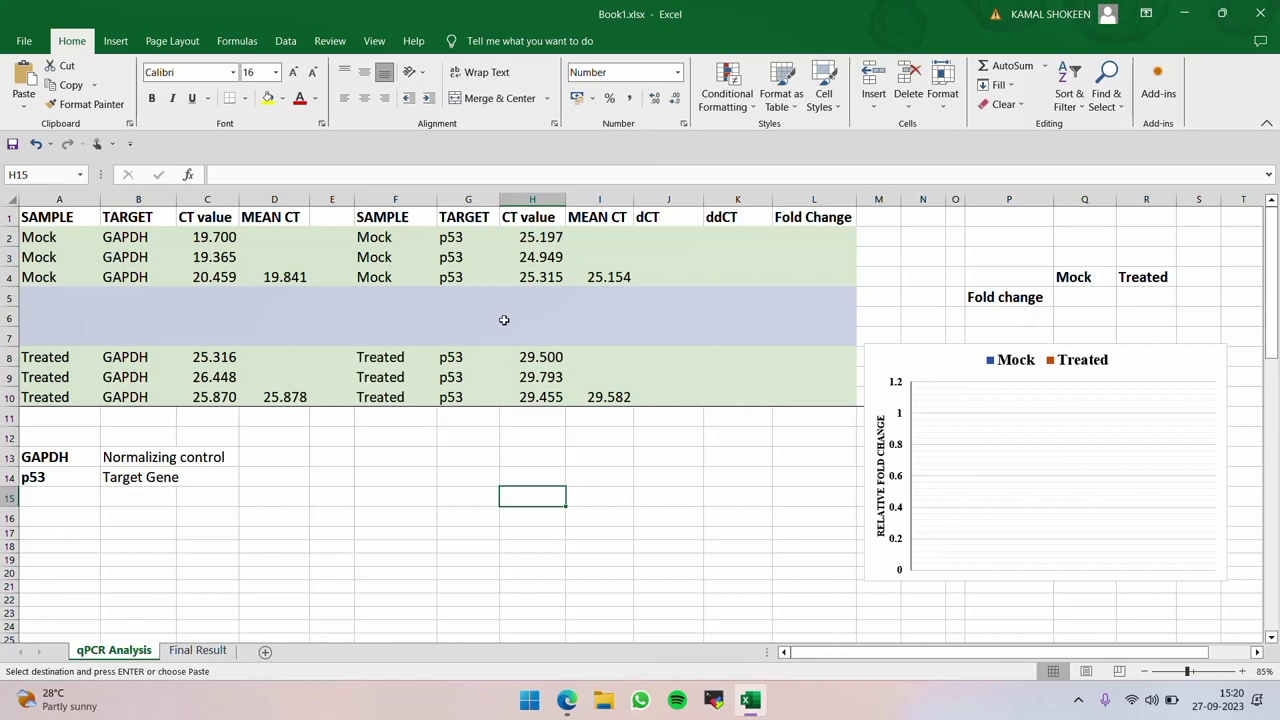
- Compare the Mock and Treated p53 data in F2:H10 with the GAPDH CT values in C2:C10
left_click_drag(396, 236, 548, 395)
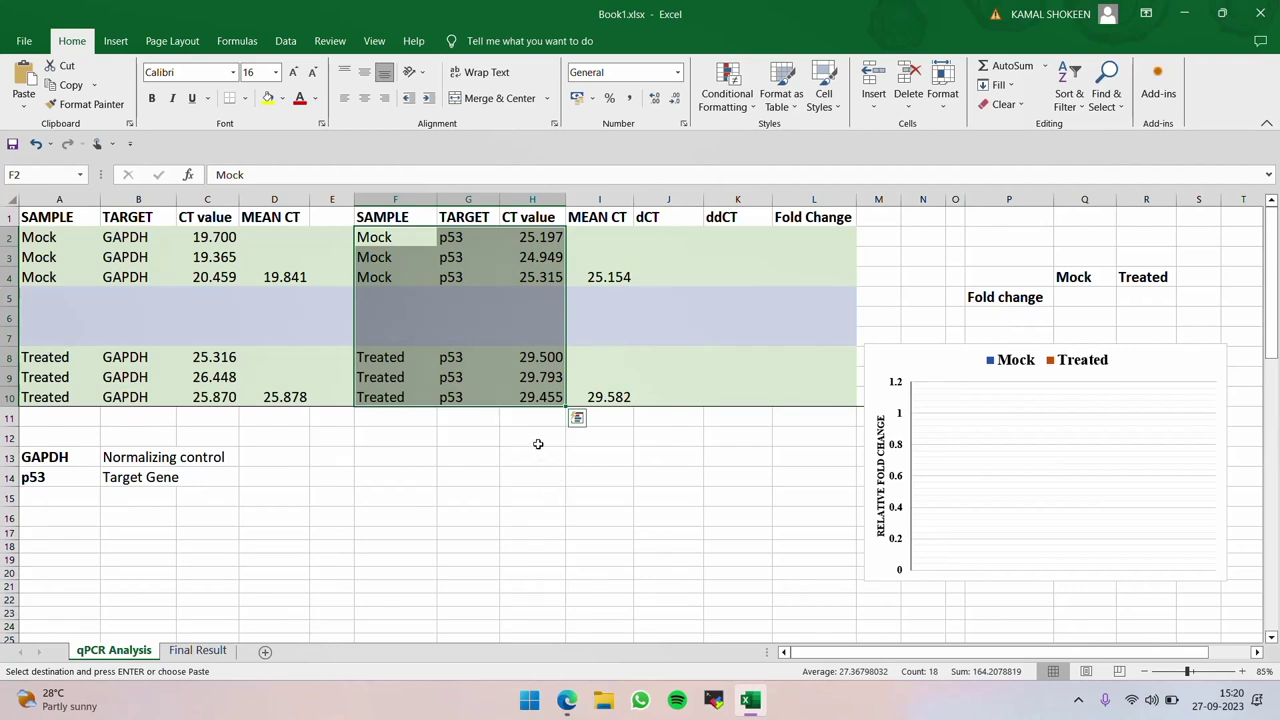
left_click_drag(208, 238, 219, 387)
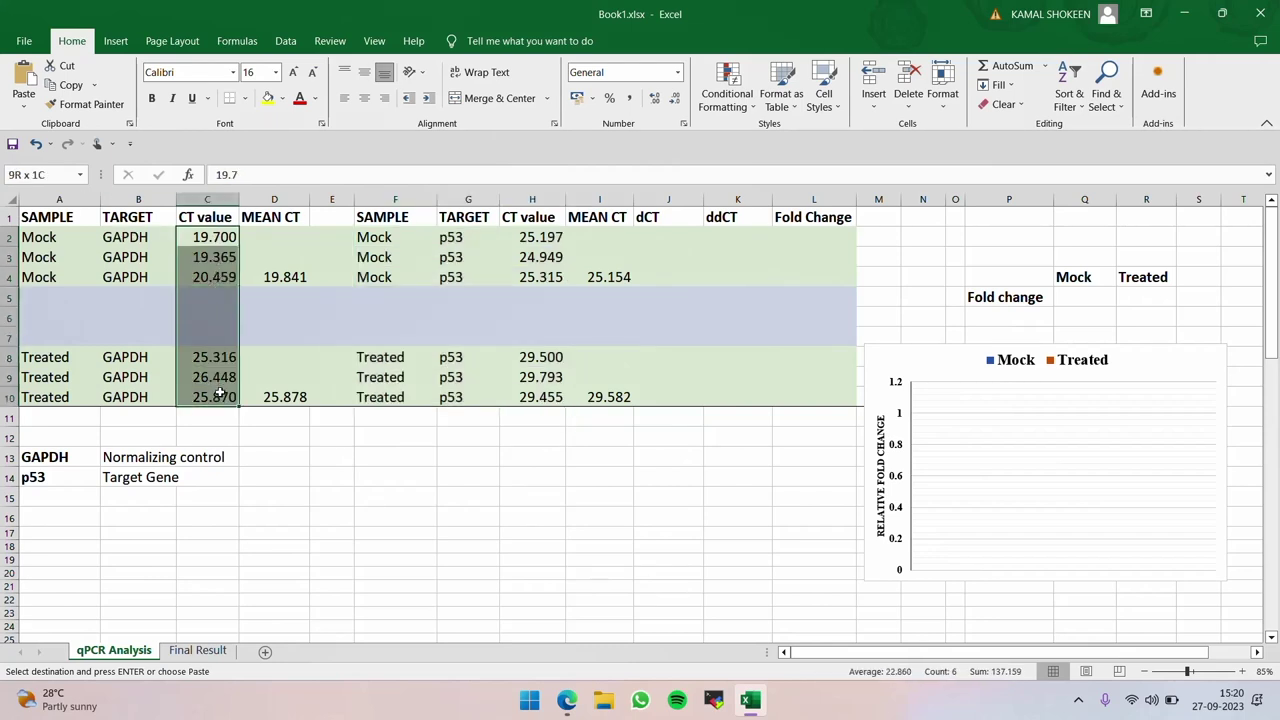
left_click(412, 515)
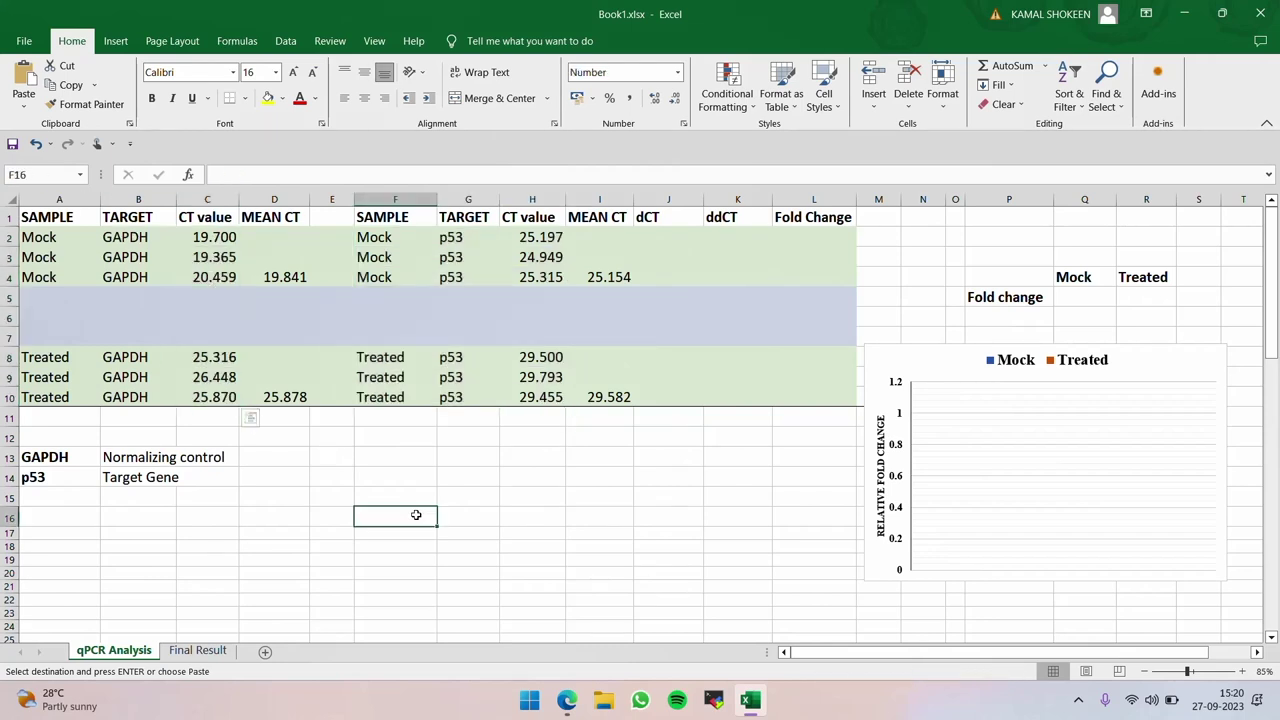
- Enter 10 as an example CT value in C11 beneath the GAPDH CTs, and replace it with 19
left_click(222, 416)
type("10")
left_click(314, 434)
left_click(207, 417)
type("19")
left_click(387, 467)
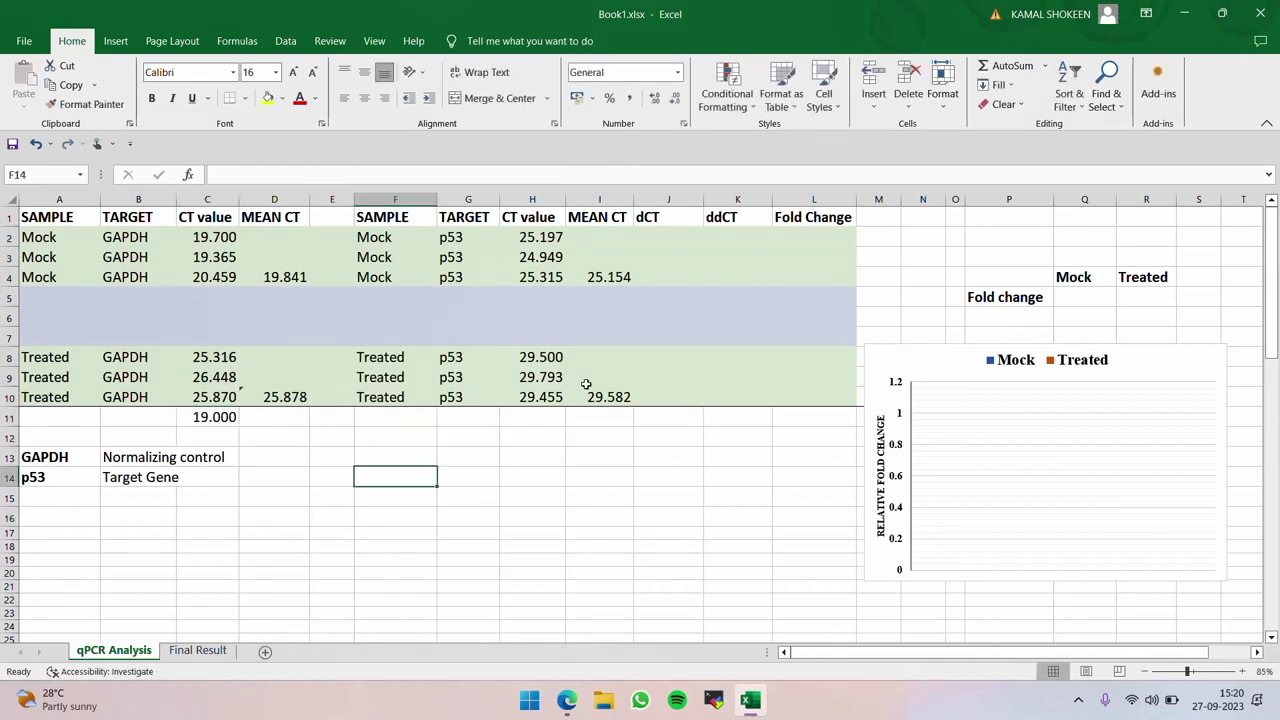
- Review the p53 and GAPDH CT ranges, and clear the example CT value from C11
left_click_drag(548, 236, 545, 400)
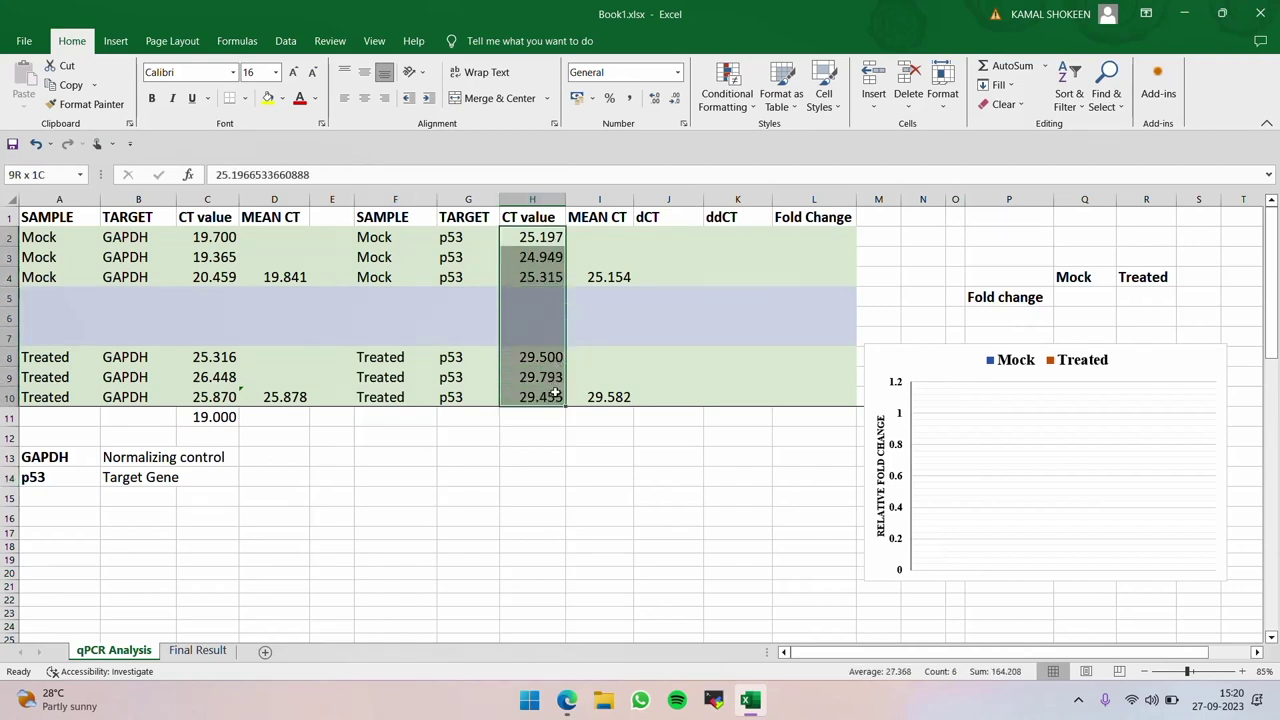
left_click_drag(146, 232, 228, 397)
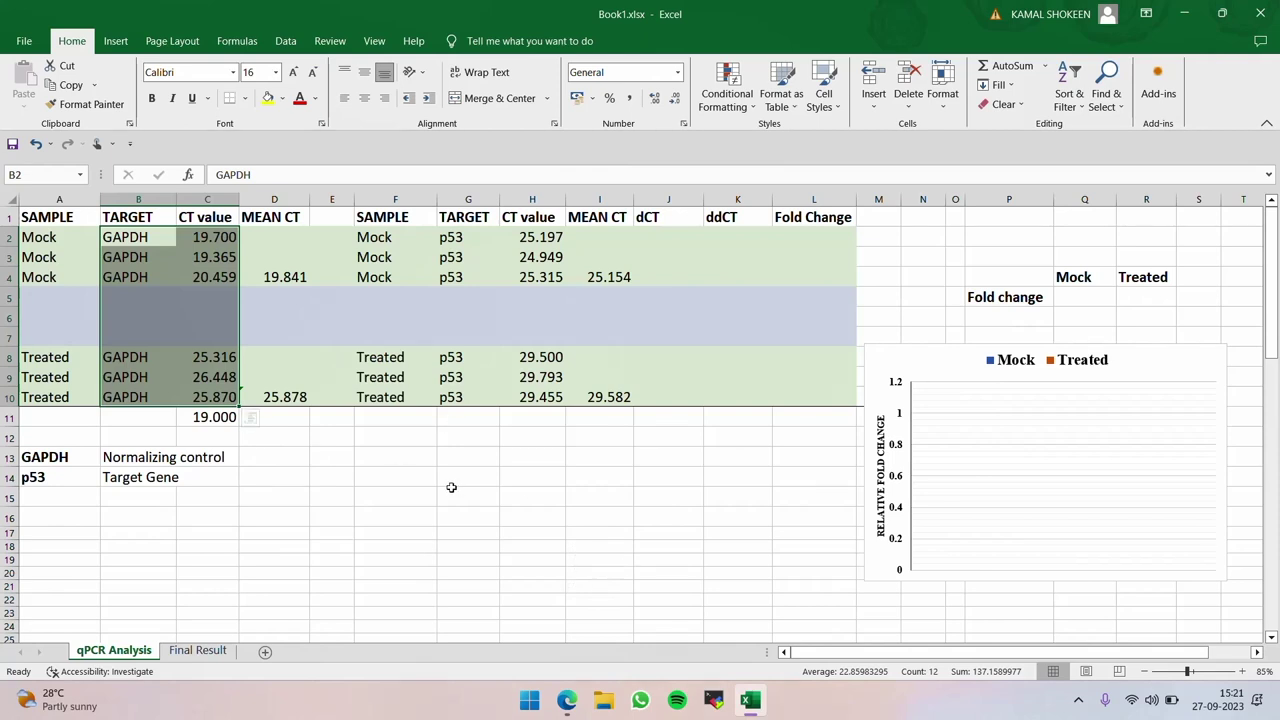
left_click(451, 487)
left_click(234, 418)
key("Delete")
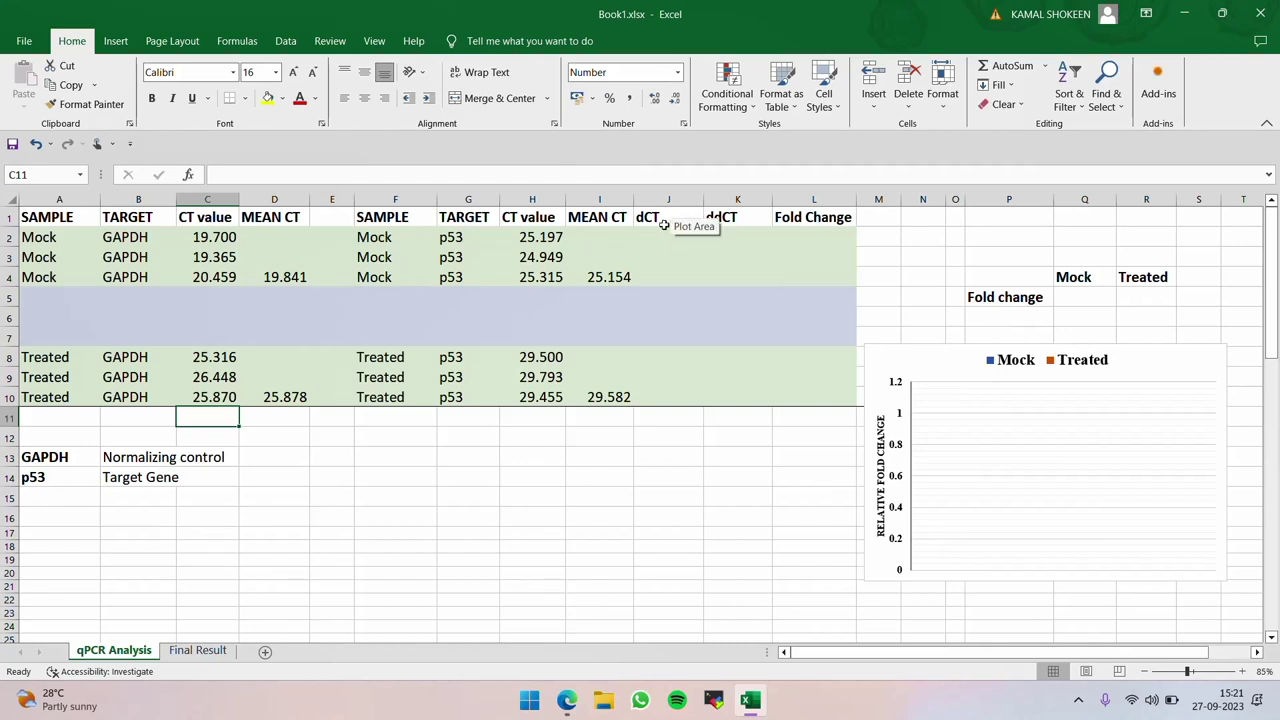
- Calculate the Mock dCT in J4 as the GAPDH mean CT minus the p53 mean CT with =D4-I4
left_click(686, 272)
left_click(275, 280)
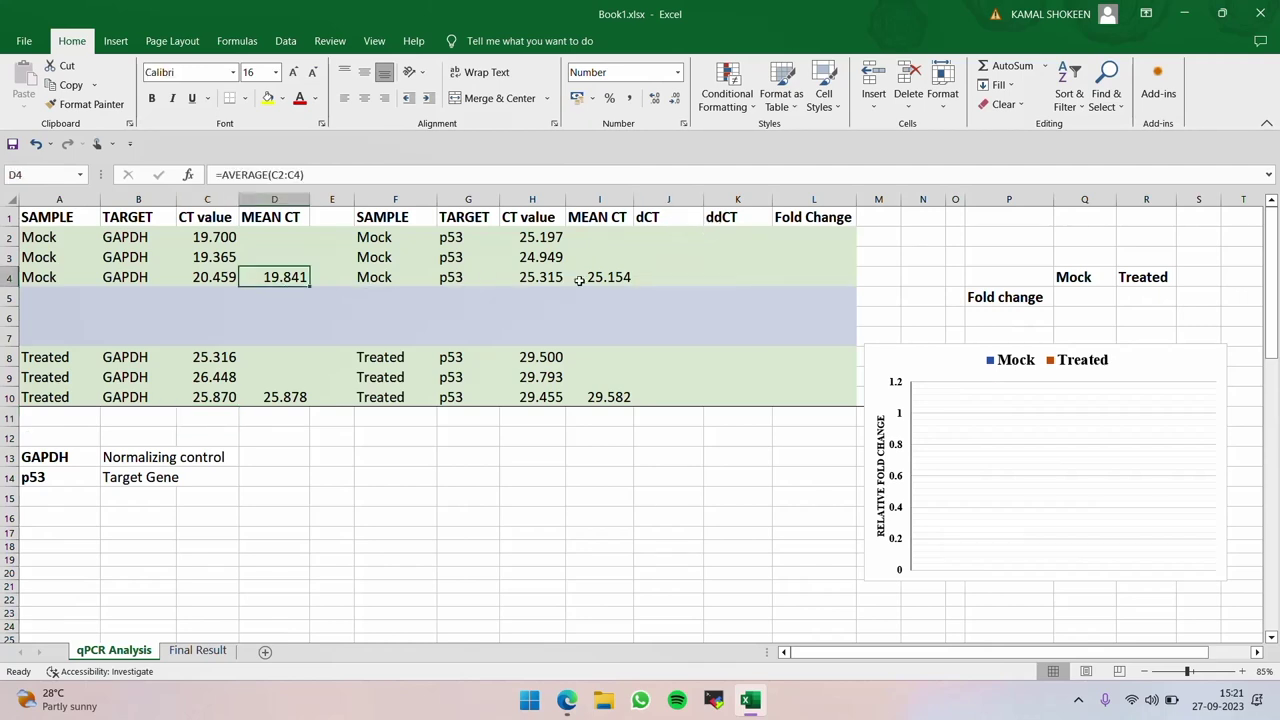
left_click(609, 282)
left_click(686, 280)
left_click(652, 175)
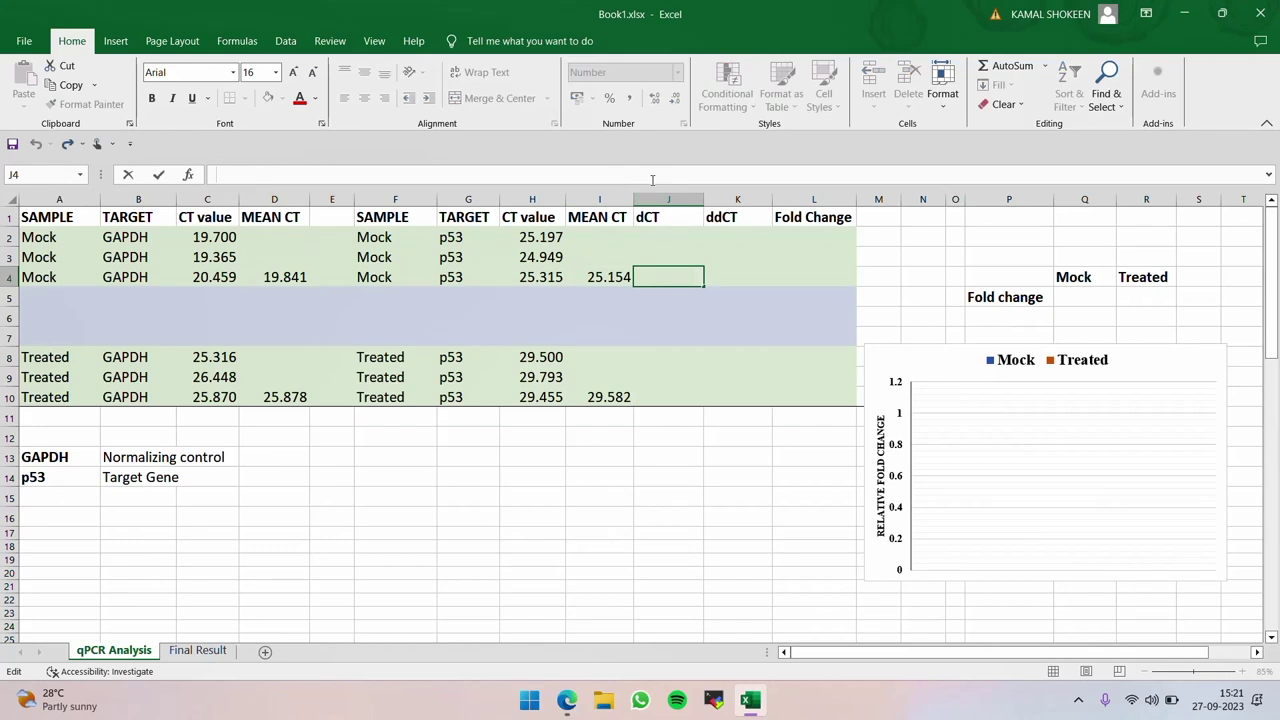
type("=")
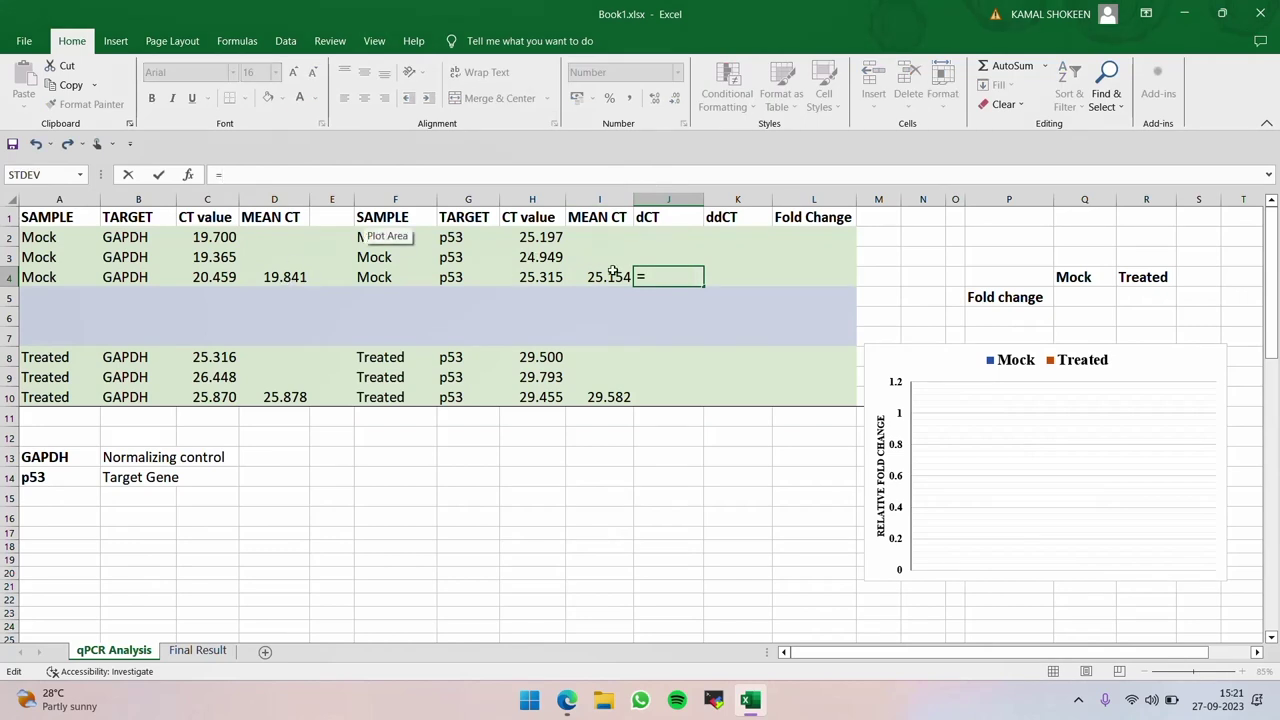
left_click(280, 277)
type("-")
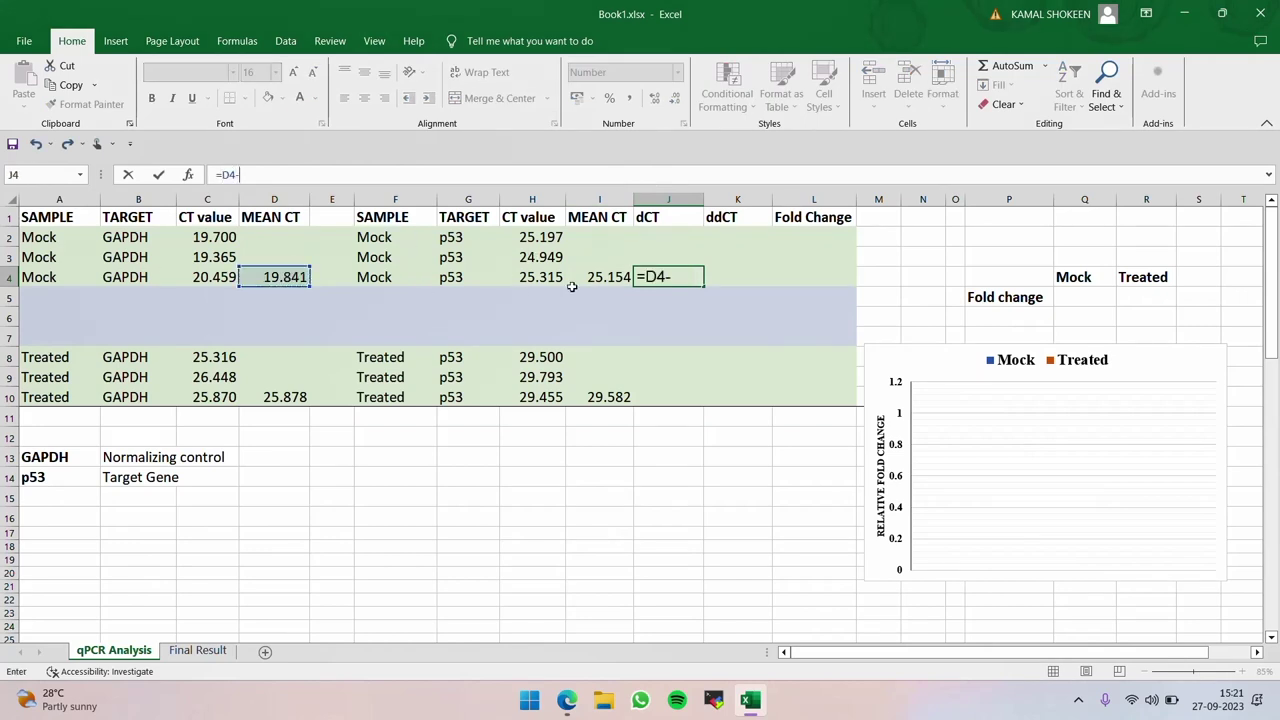
left_click(588, 280)
key("Return")
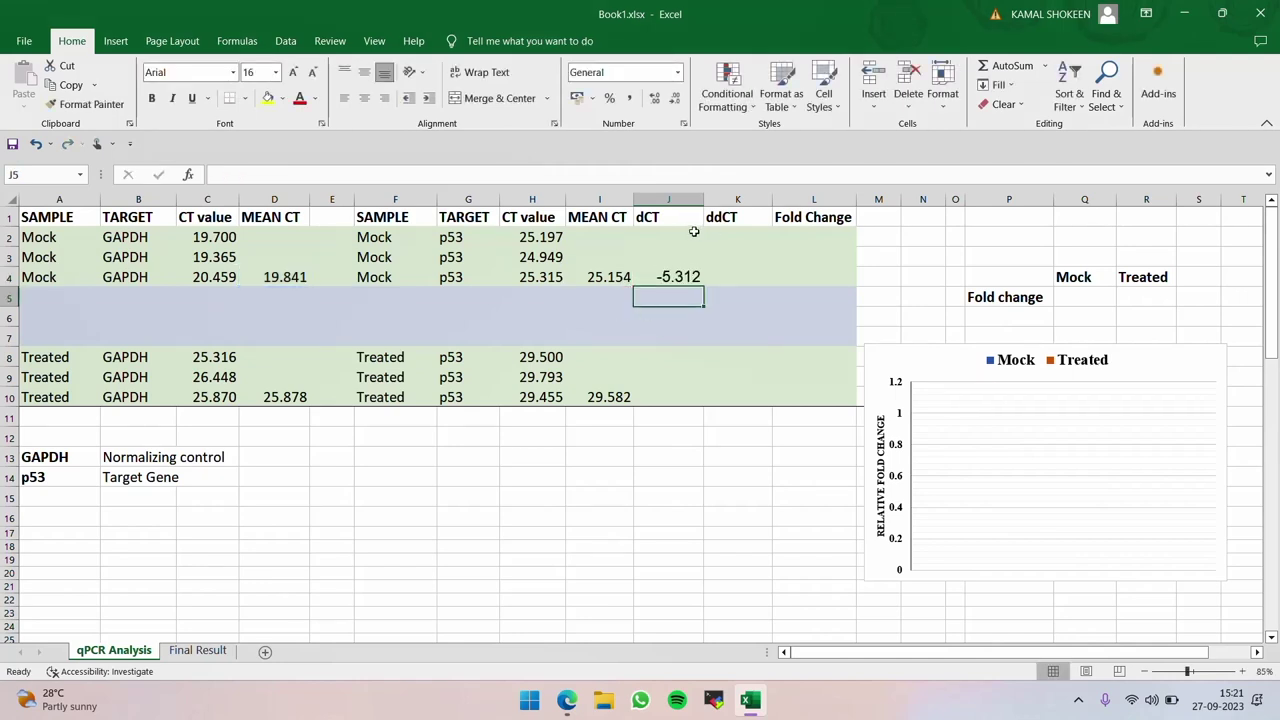
- Copy the Mock dCT cells J2:J4 into the Treated dCT cells J8:J10
left_click_drag(693, 232, 691, 288)
key("ctrl+c")
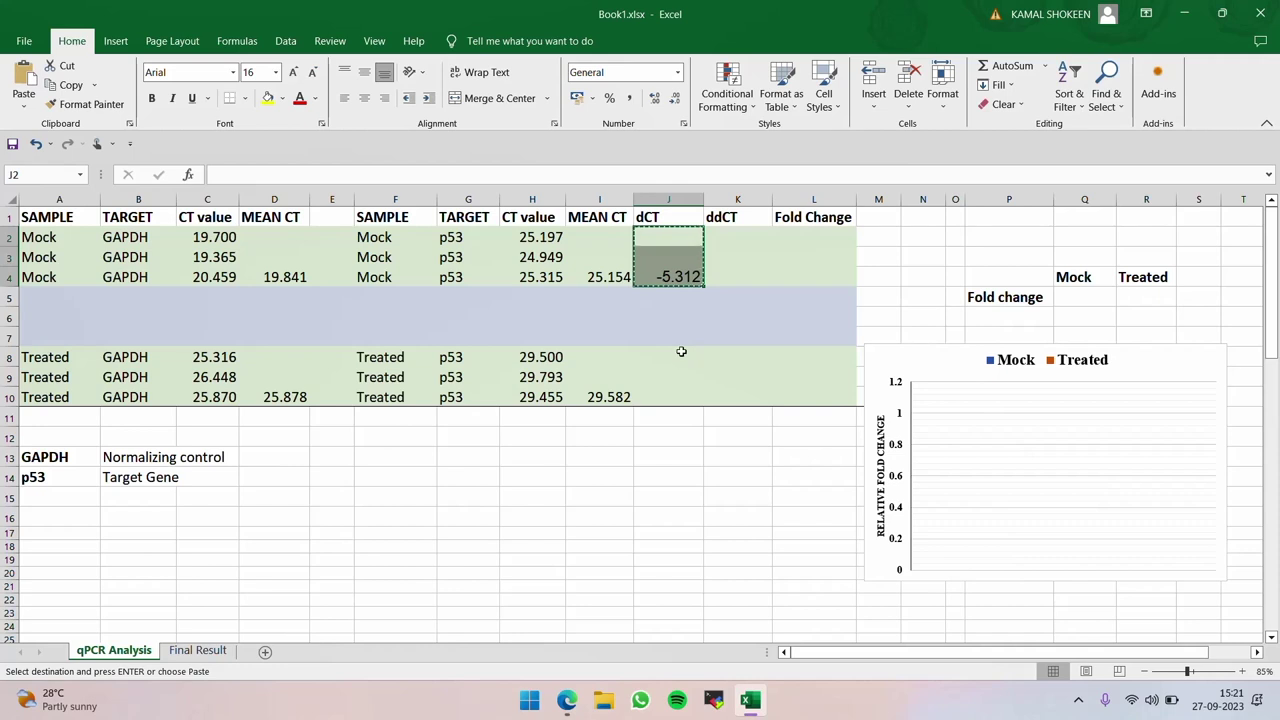
left_click(680, 357)
key("ctrl+v")
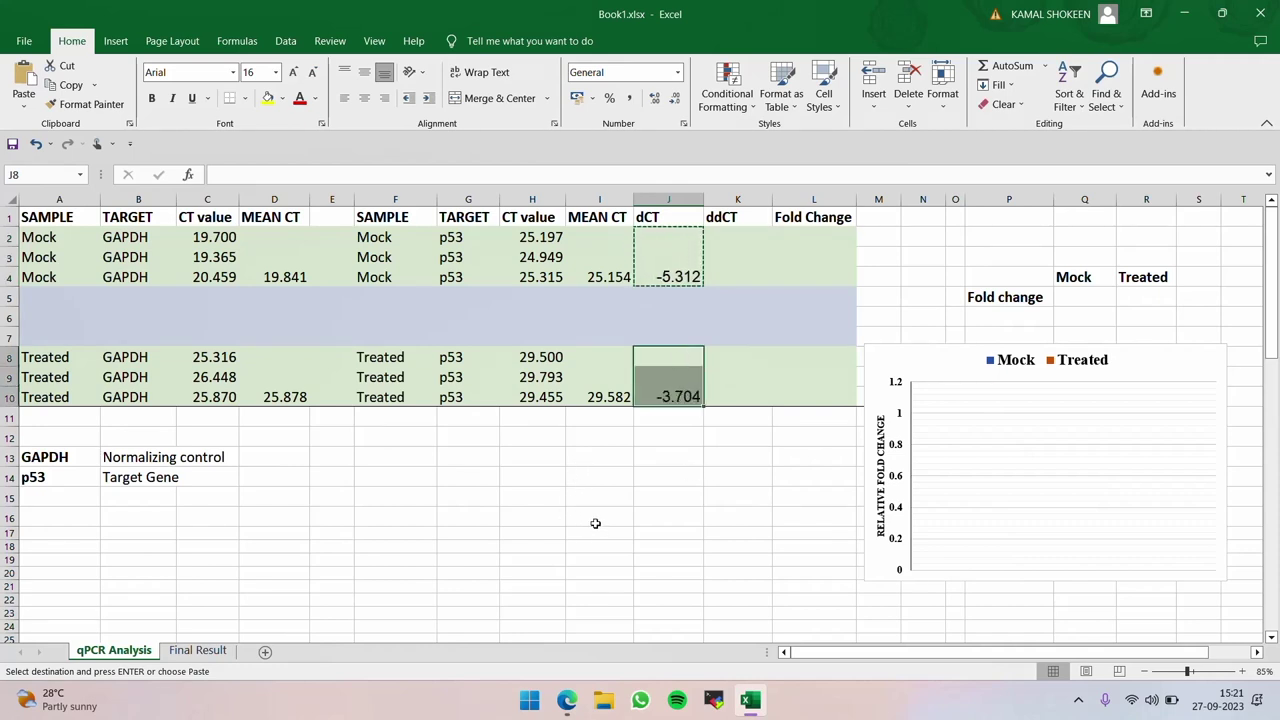
left_click(555, 547)
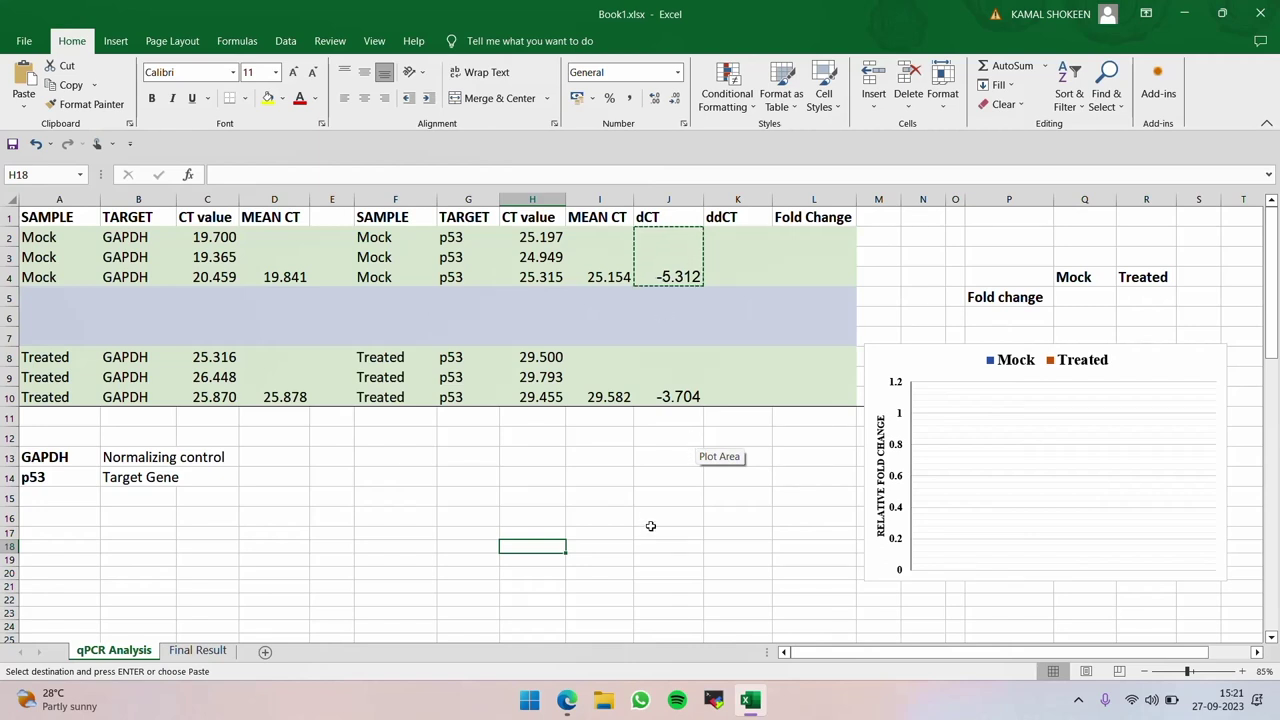
- Calculate the Mock ddCT in K4 by subtracting the Mock dCT from itself with =J4-J4
left_click(736, 277)
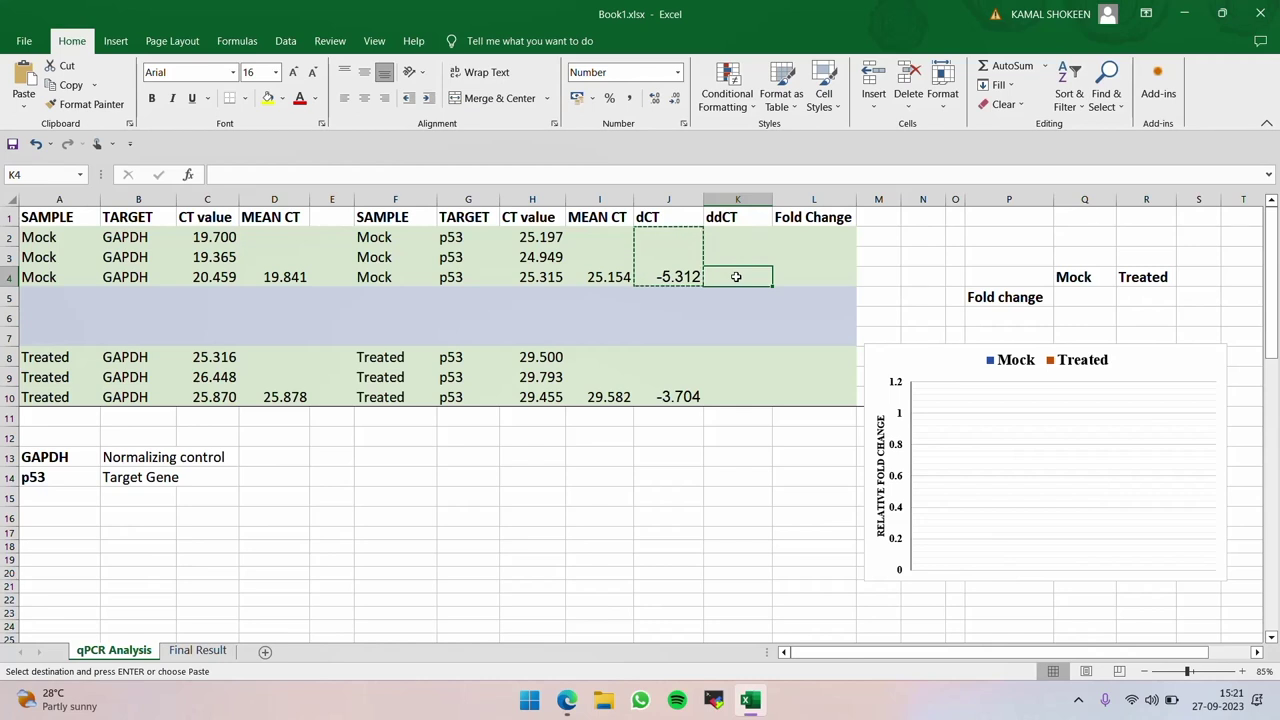
type("=")
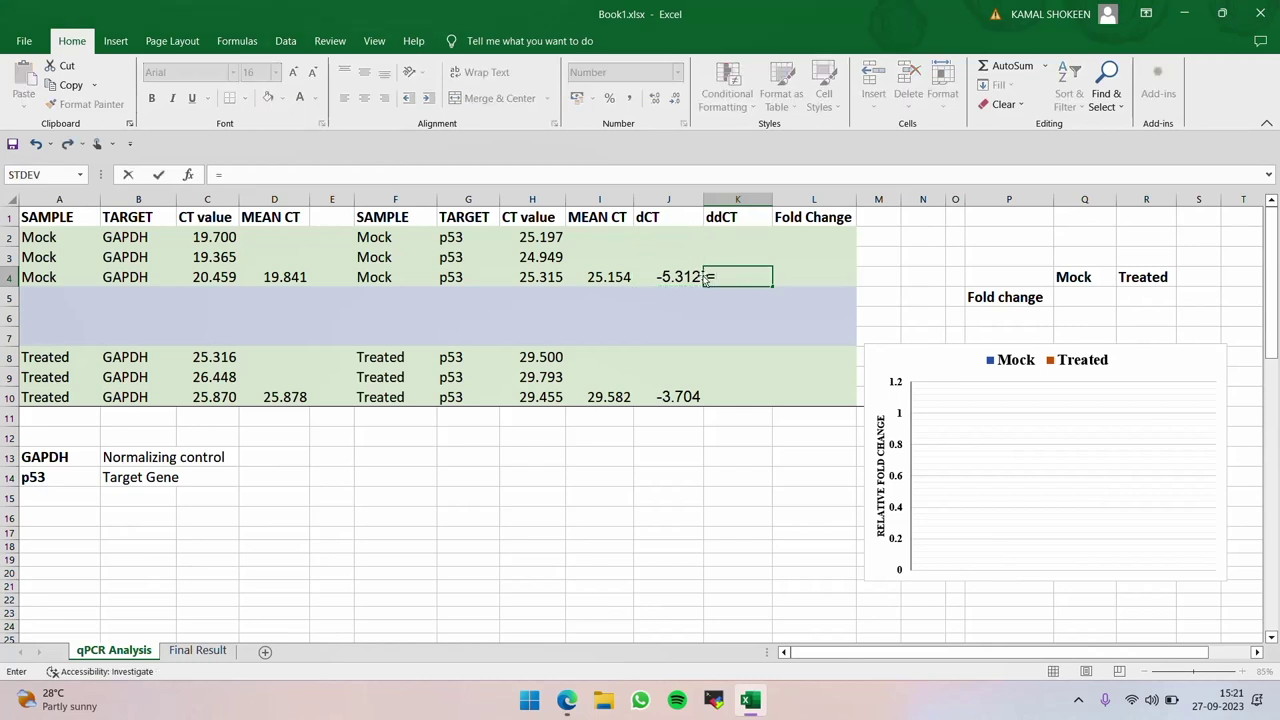
left_click(679, 277)
type("-")
left_click(679, 277)
key("Return")
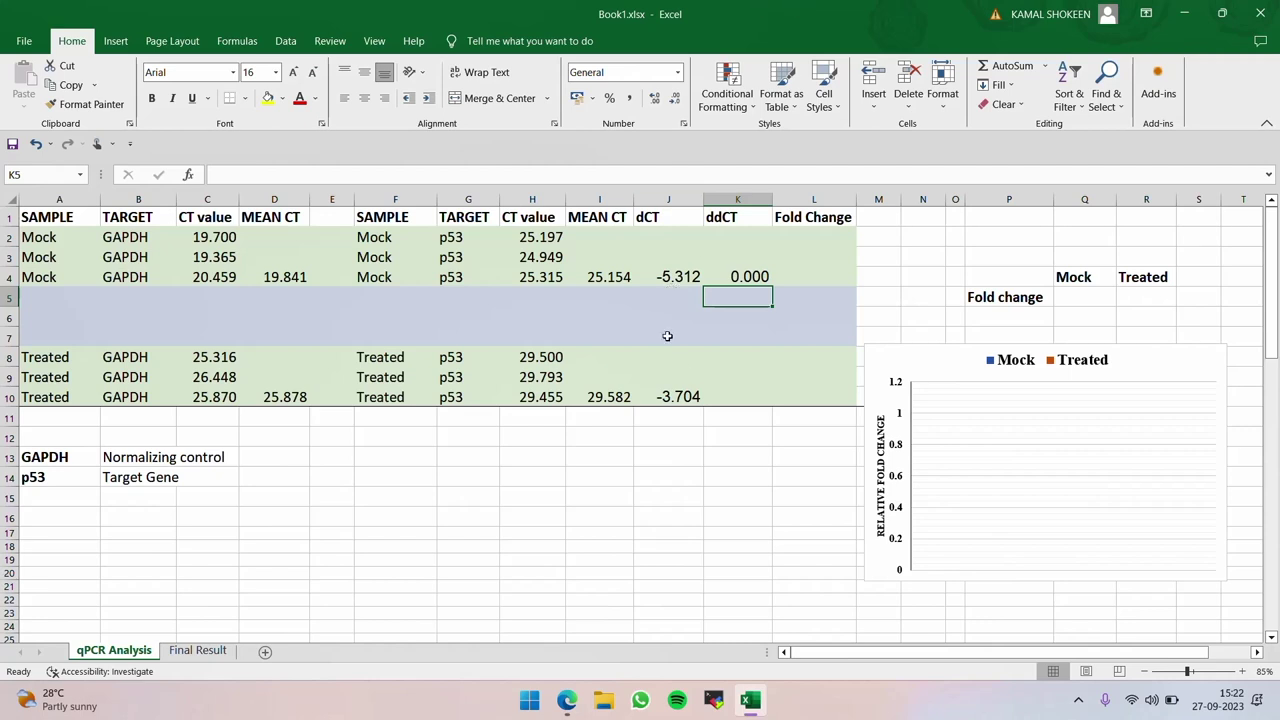
- Review how the Mock p53 mean CT, GAPDH mean CT and dCT values relate, and compare the Treated and Mock dCT cells
left_click(690, 395)
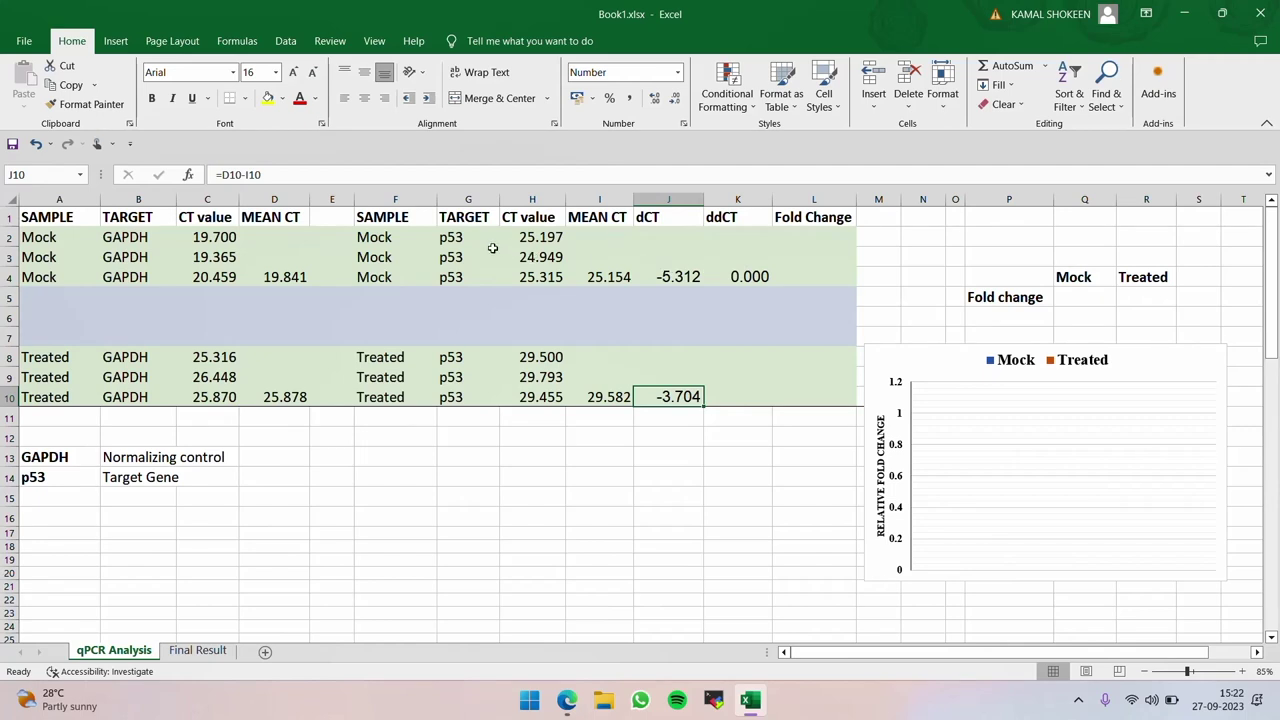
left_click_drag(478, 238, 750, 273)
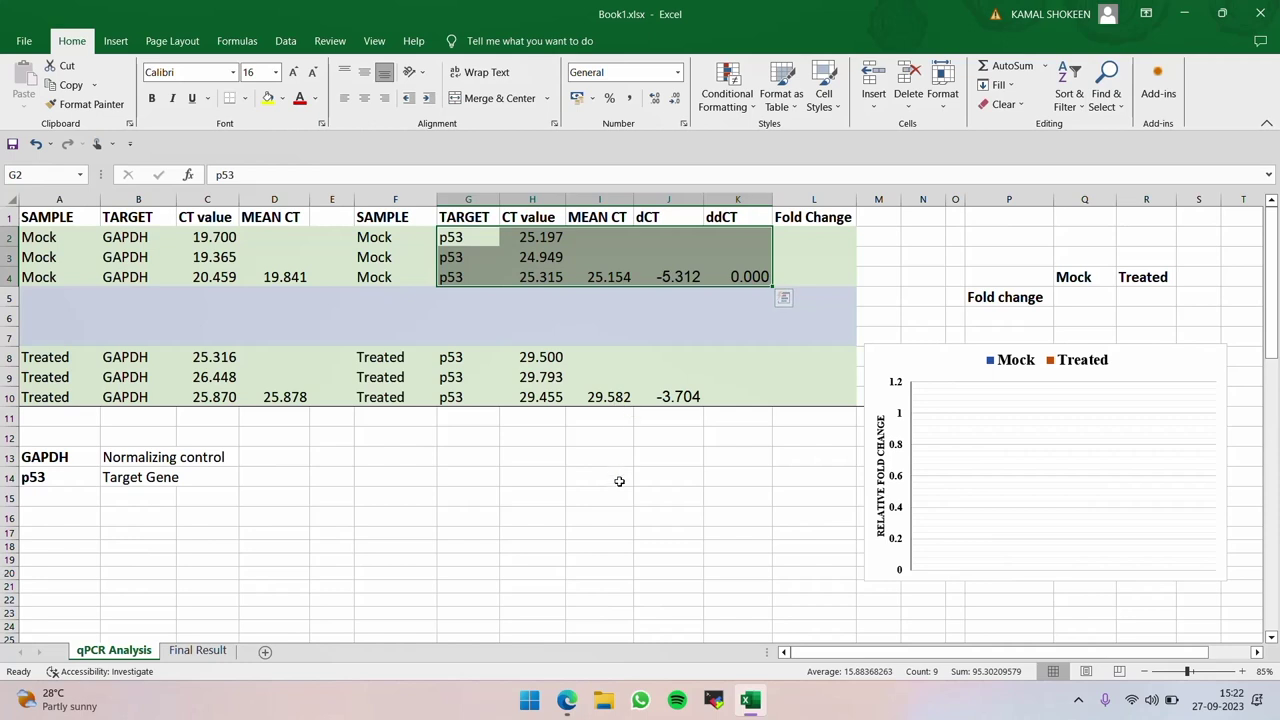
left_click(644, 500)
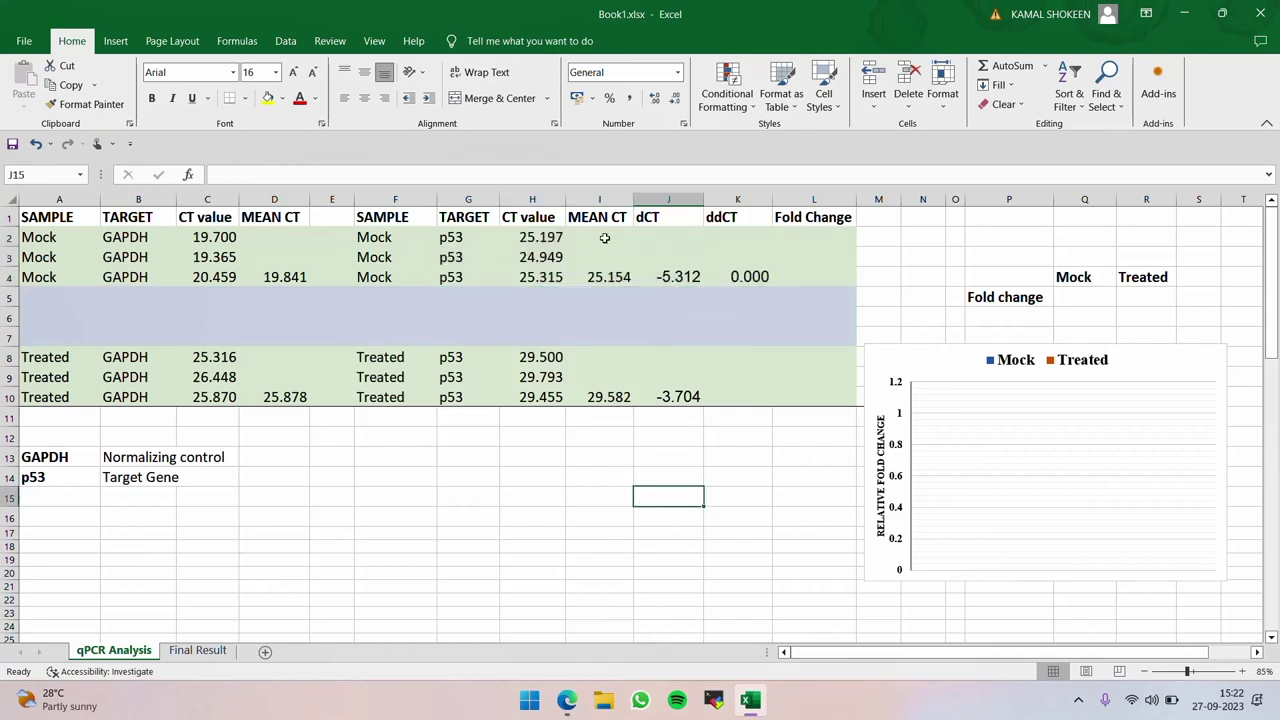
left_click_drag(609, 237, 624, 274)
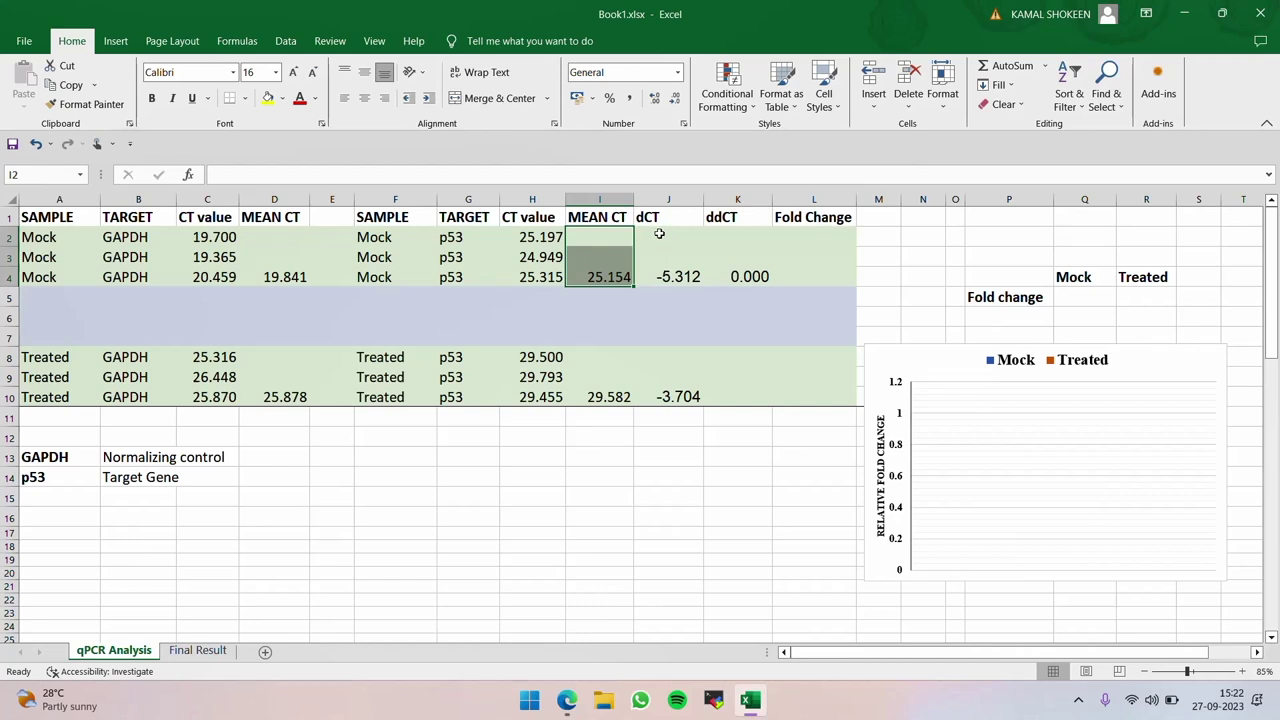
left_click_drag(669, 235, 679, 277)
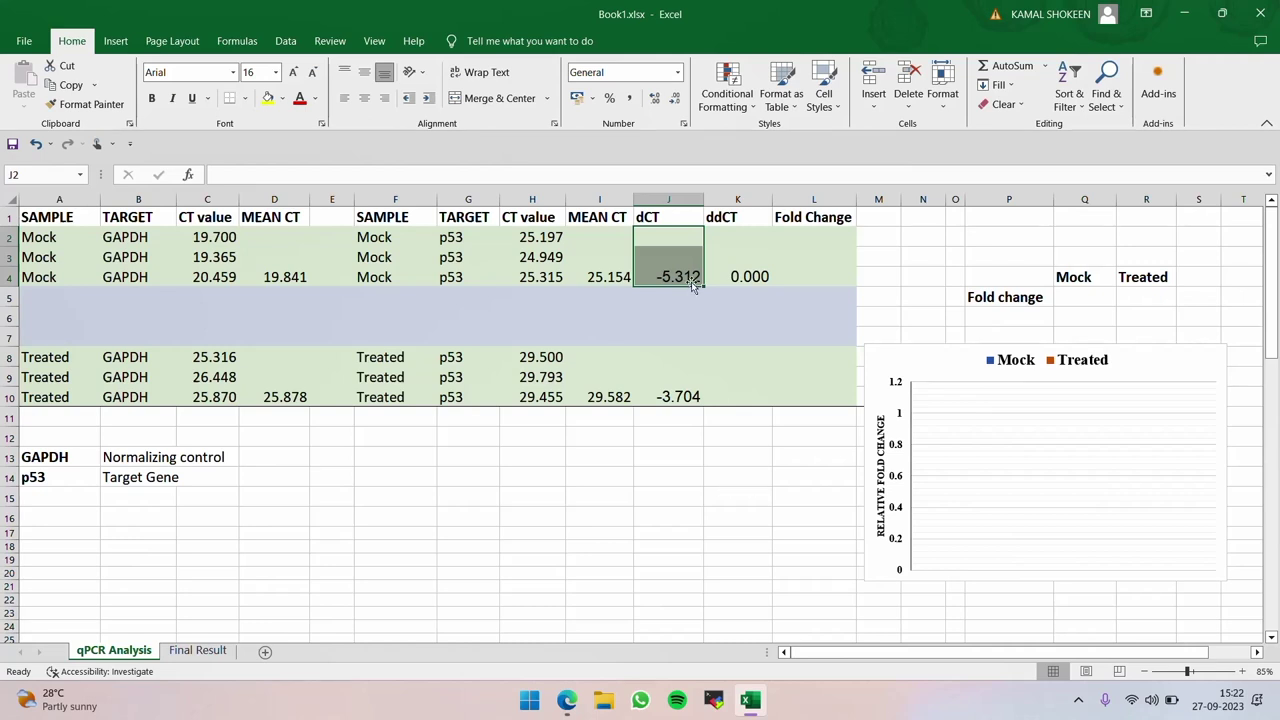
left_click(604, 279)
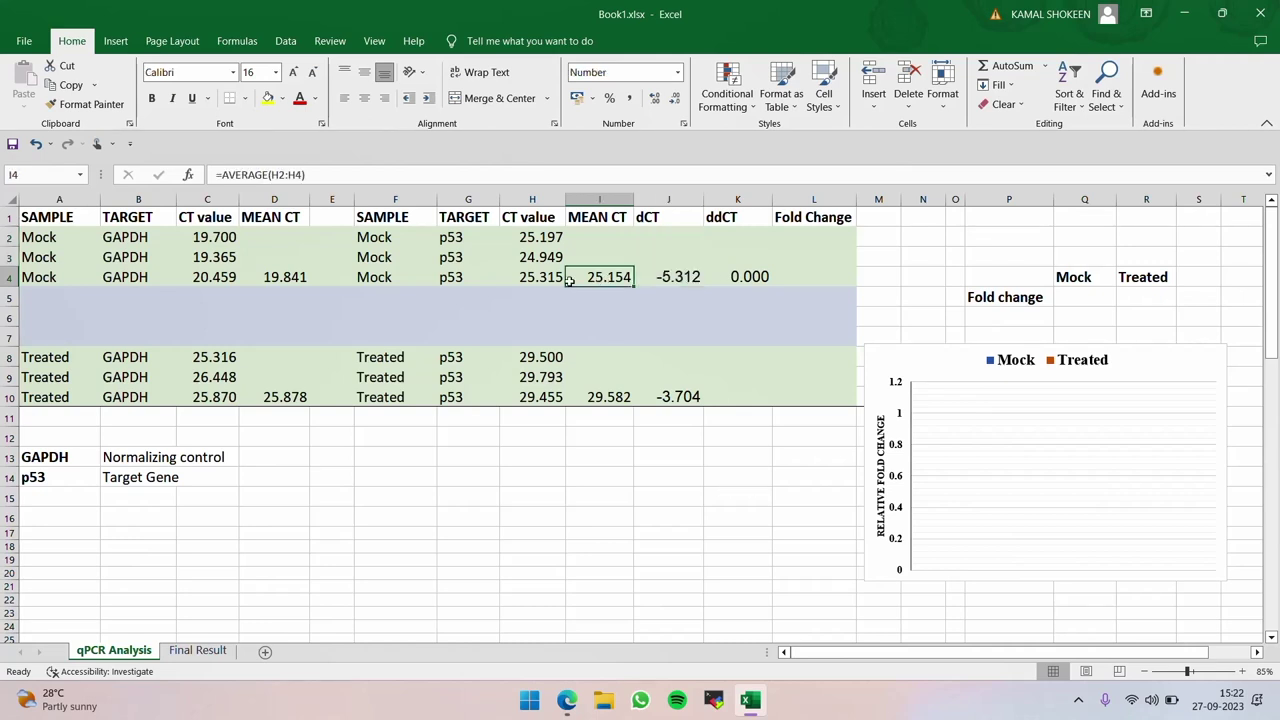
left_click(274, 278)
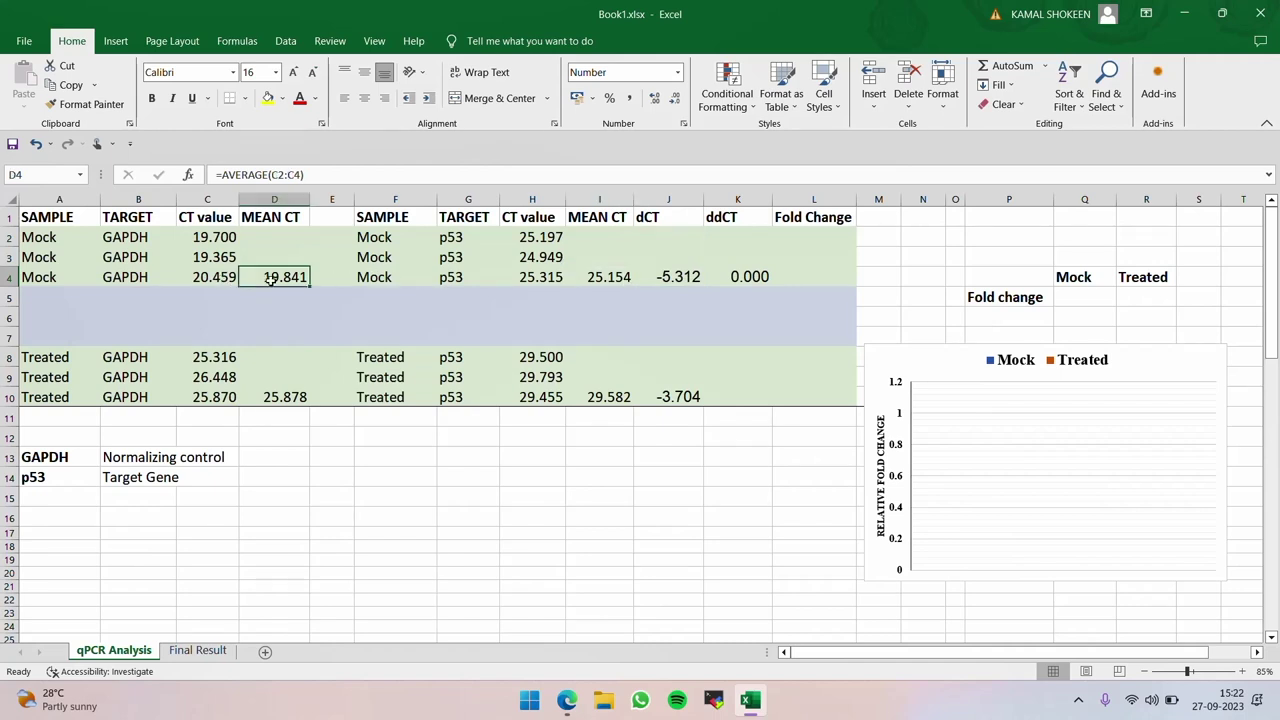
left_click_drag(50, 244, 60, 282)
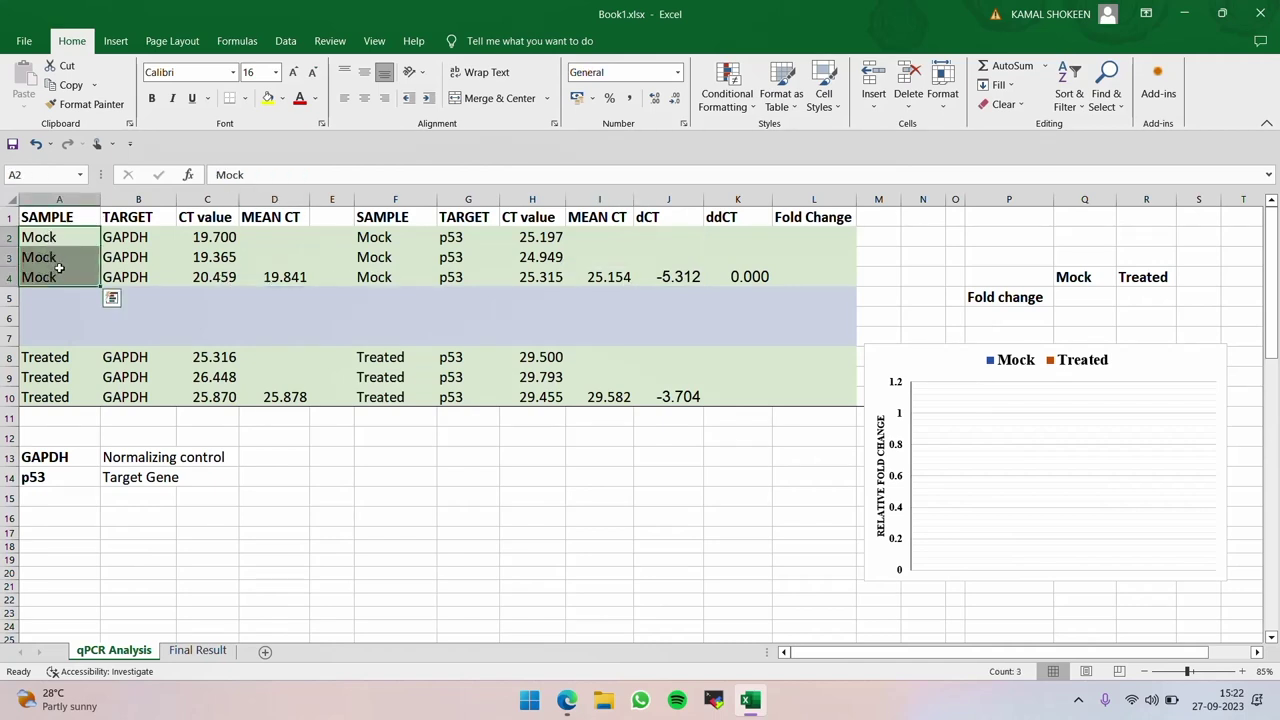
left_click(688, 397)
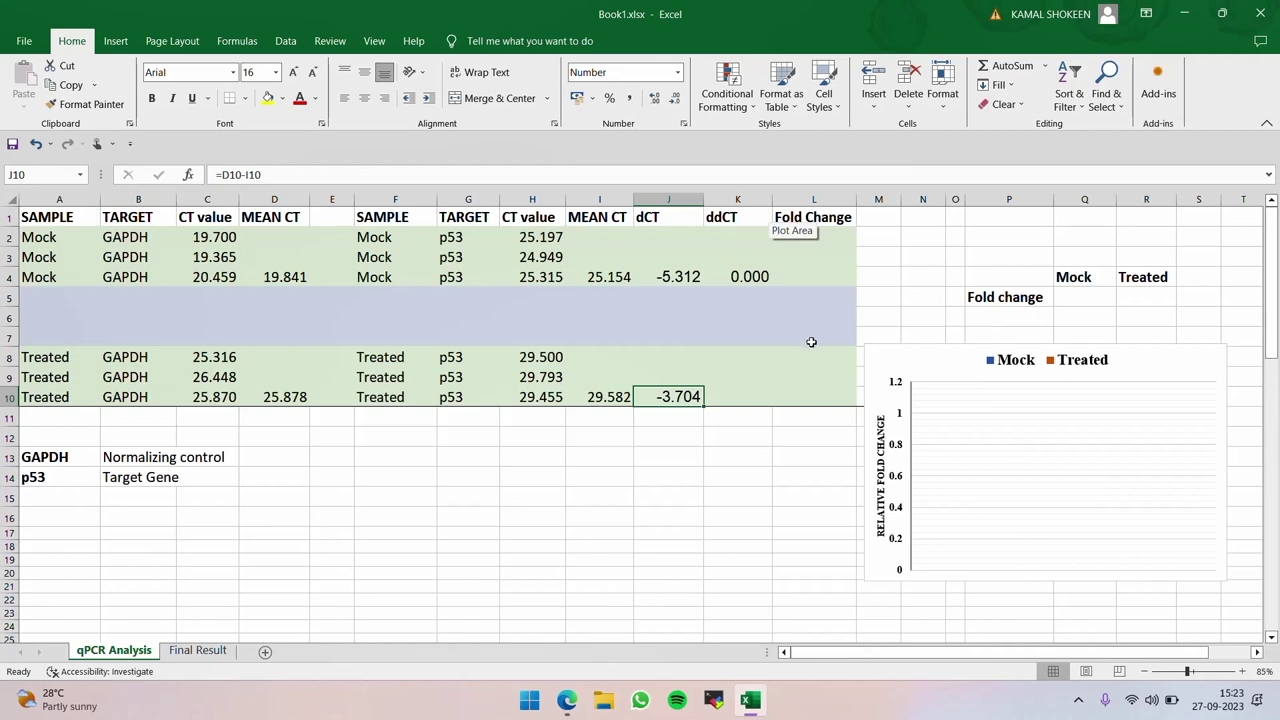
left_click(692, 278)
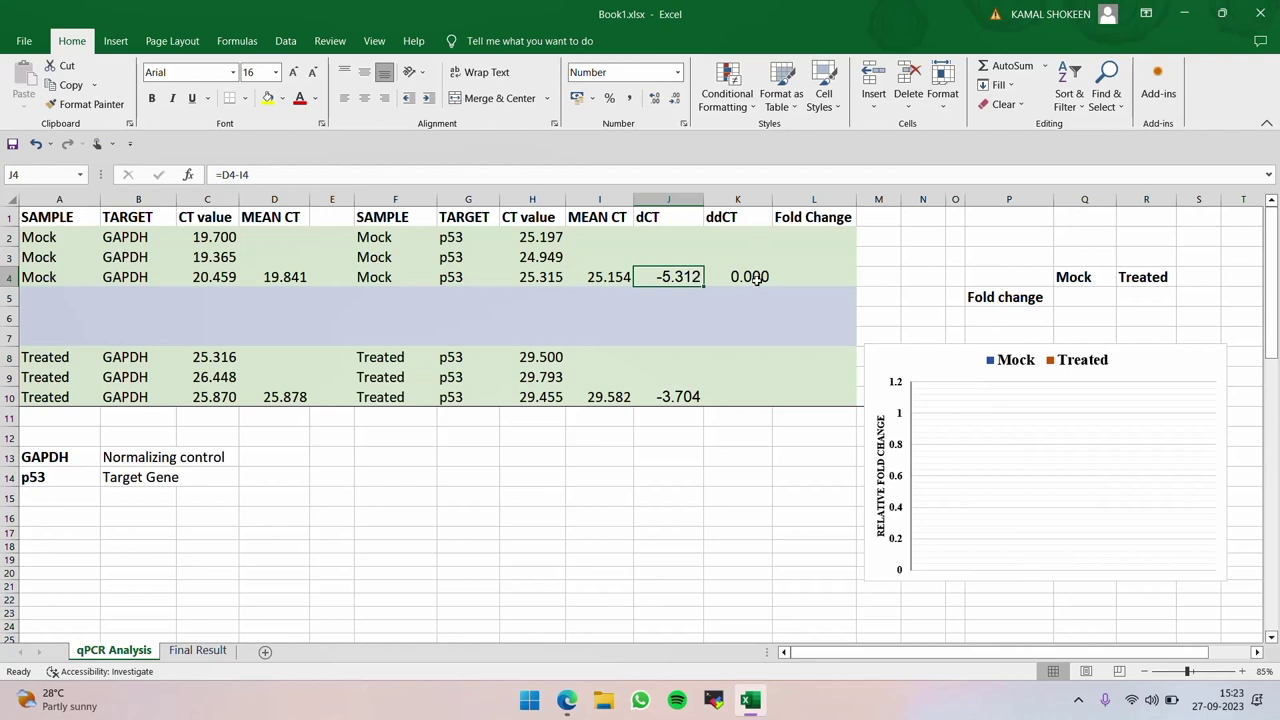
- Calculate the Treated ddCT in K10 as the Mock dCT minus the Treated dCT with =J4-J10
left_click(743, 397)
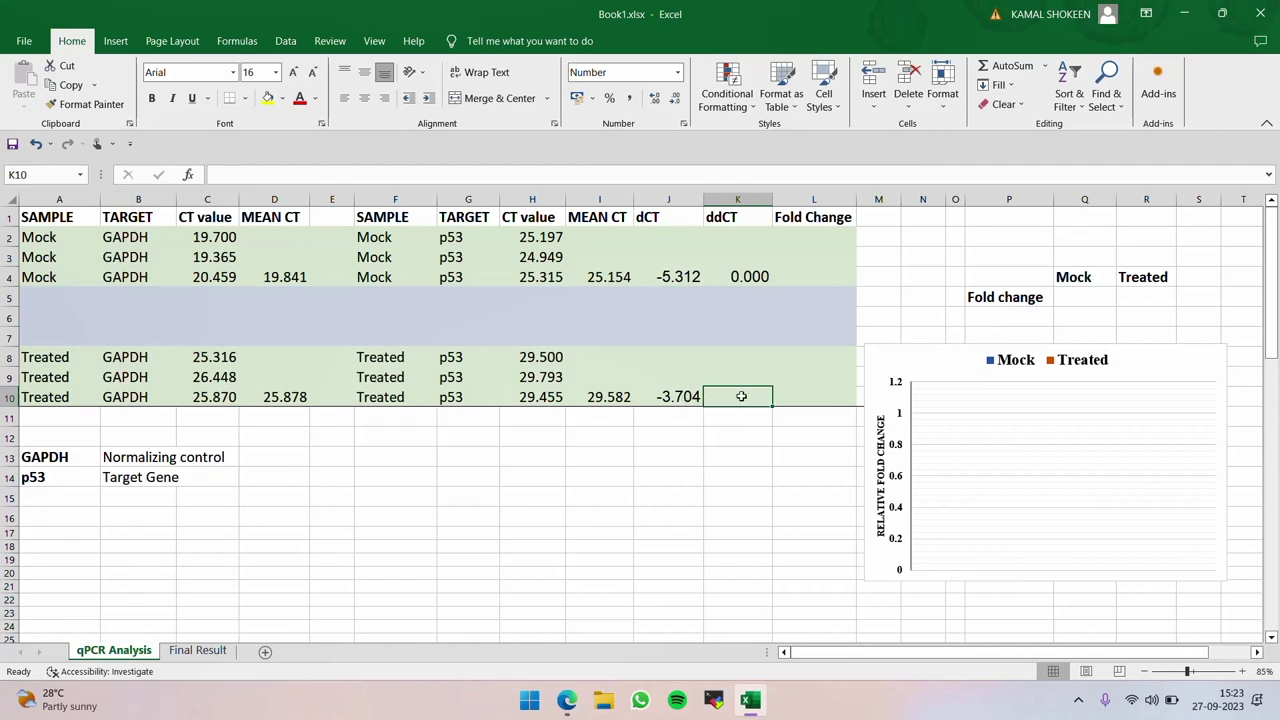
type("=")
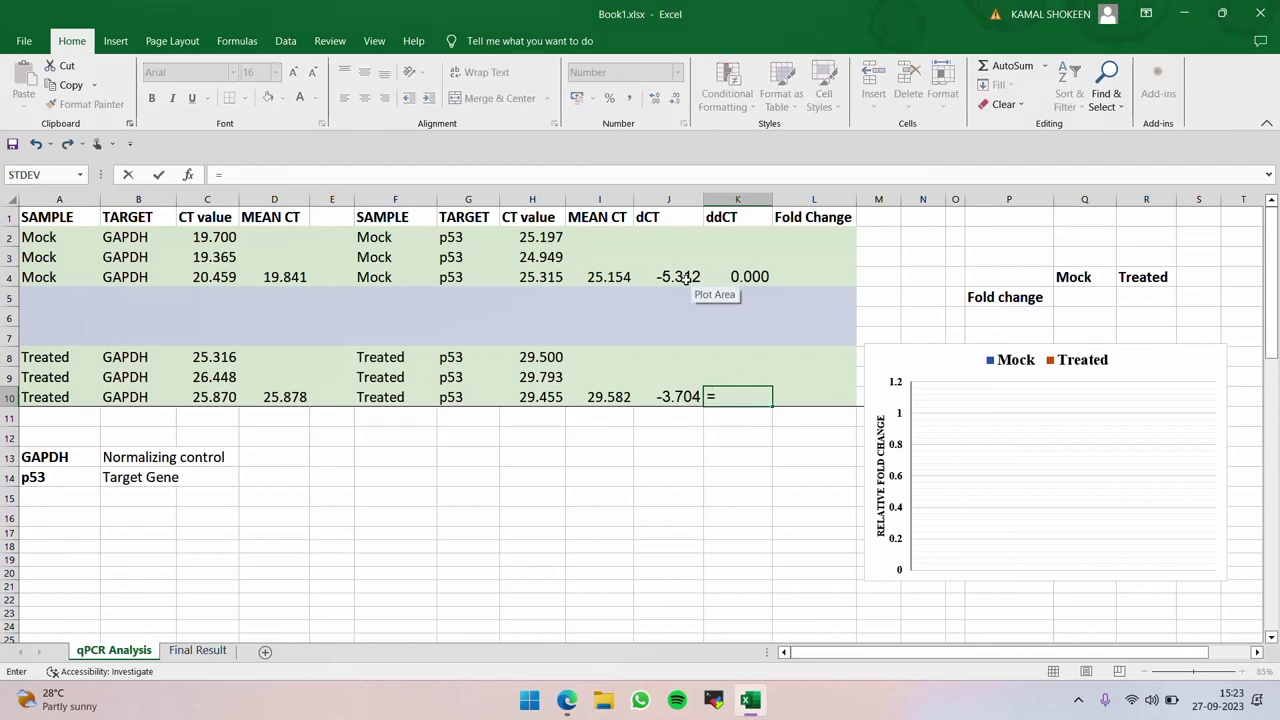
left_click(680, 277)
type("=")
key("BackSpace")
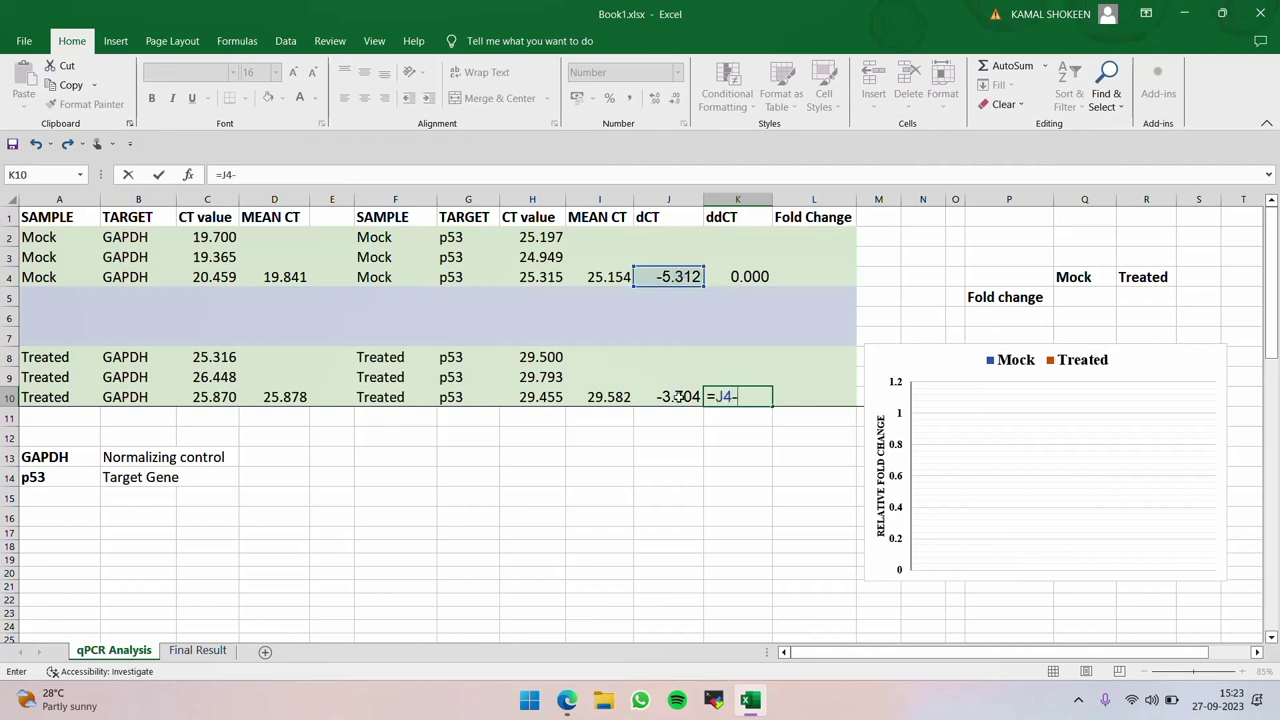
left_click(680, 397)
key("Return")
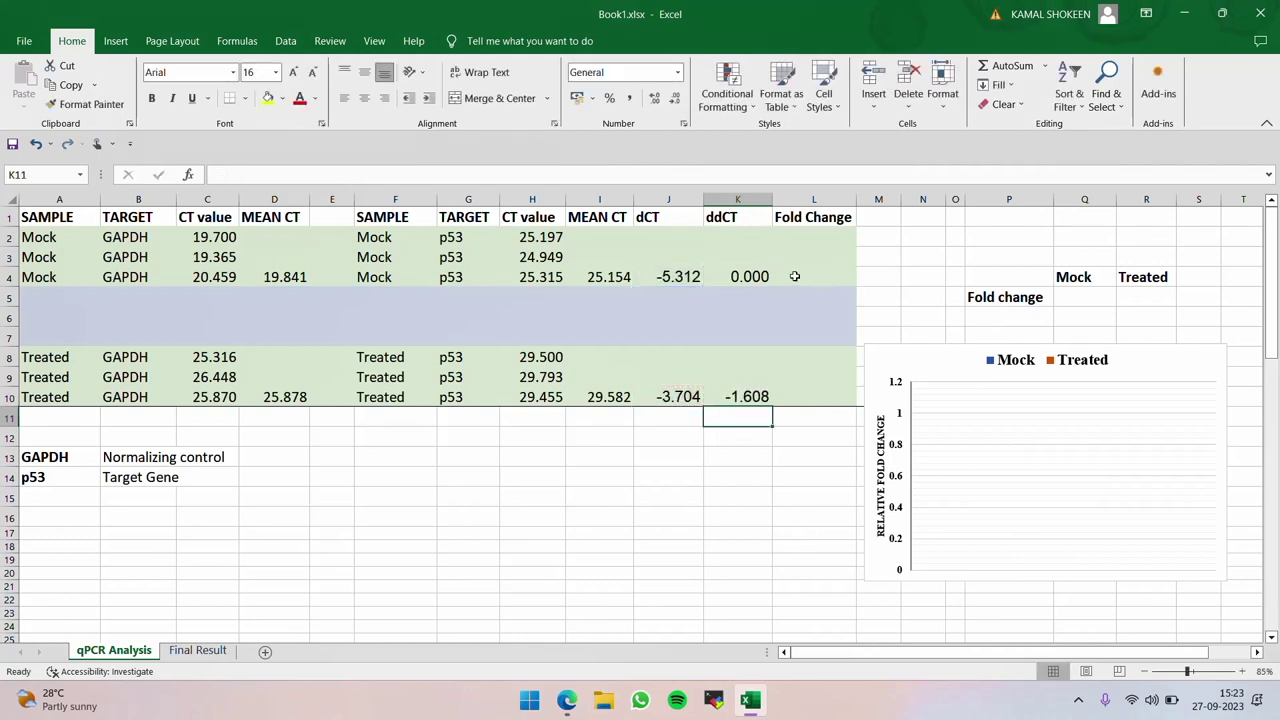
- Review the ddCT formulas in K10 and K4, and switch to Edge to check the 2−ΔΔCT expression in the ScienceDirect article title
left_click(765, 396)
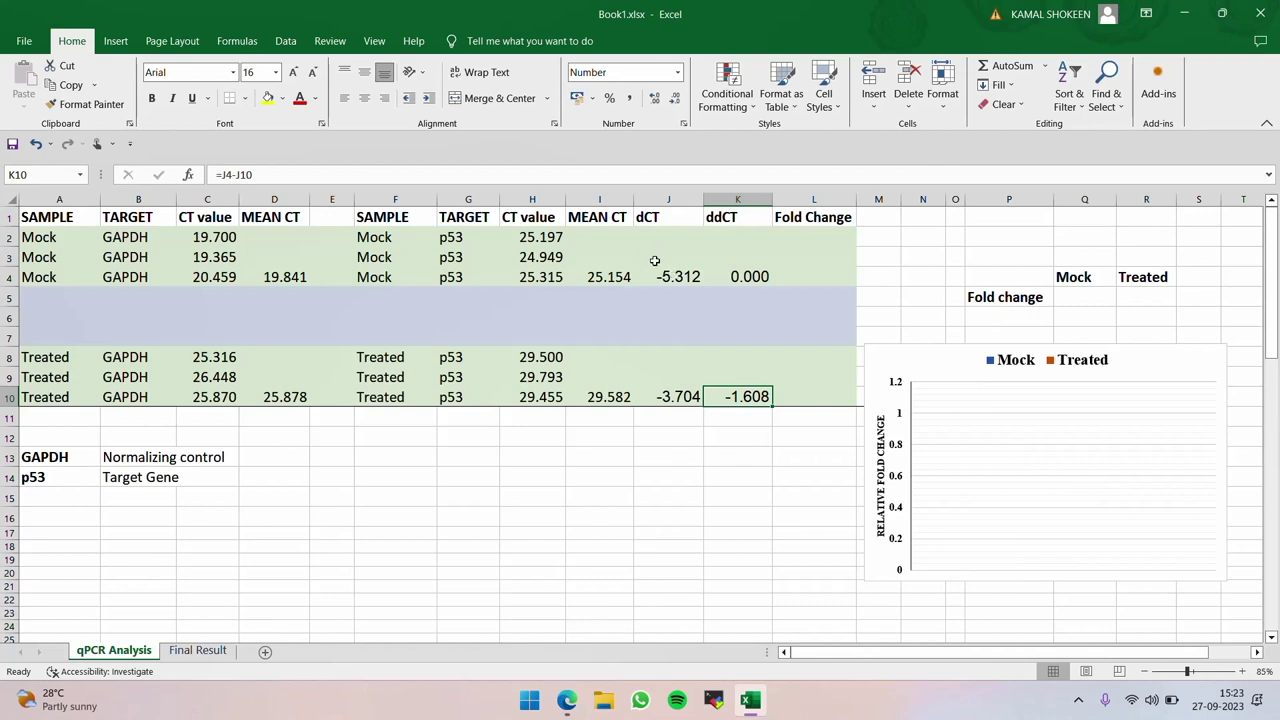
left_click(753, 278)
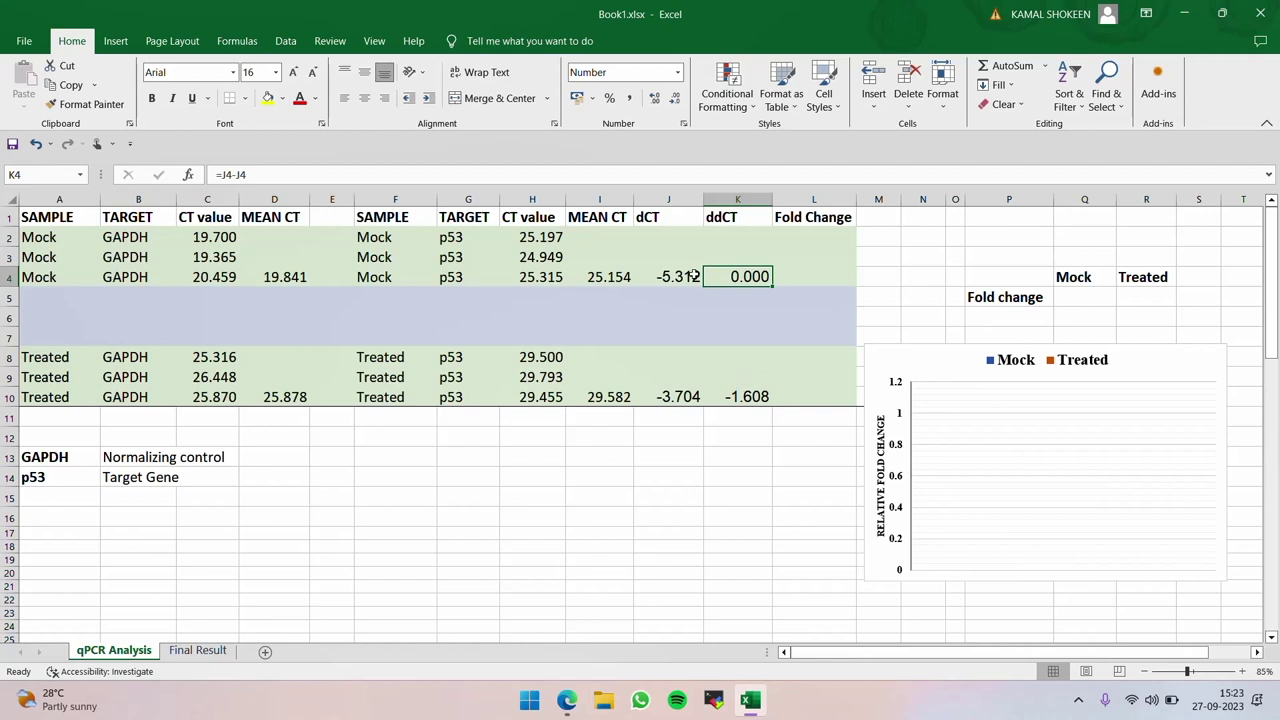
left_click(815, 275)
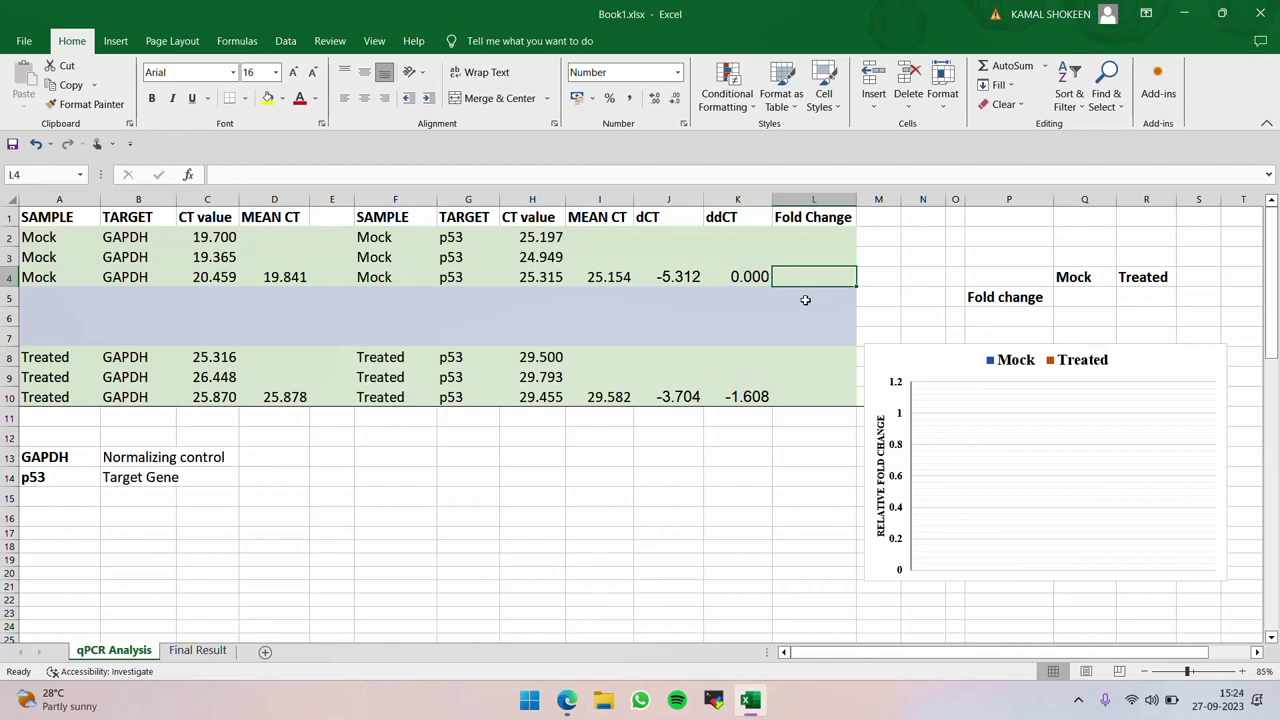
left_click(567, 700)
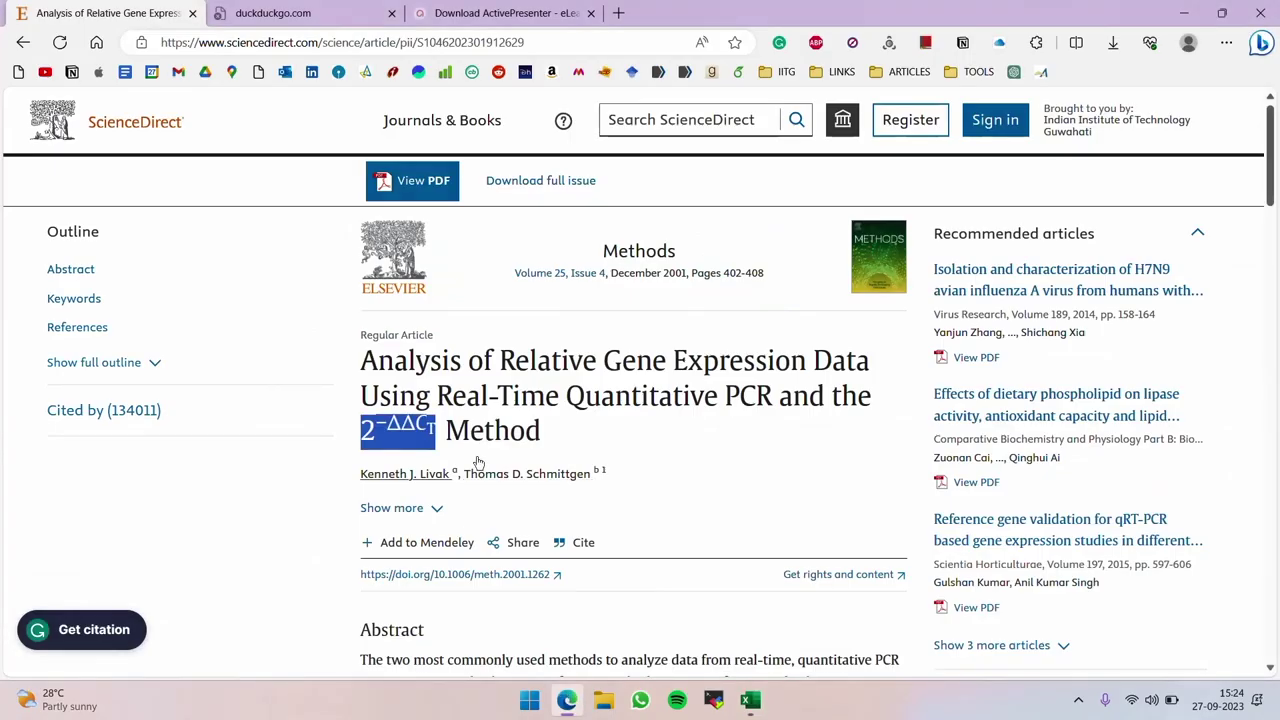
left_click_drag(361, 436, 431, 425)
left_click(395, 424)
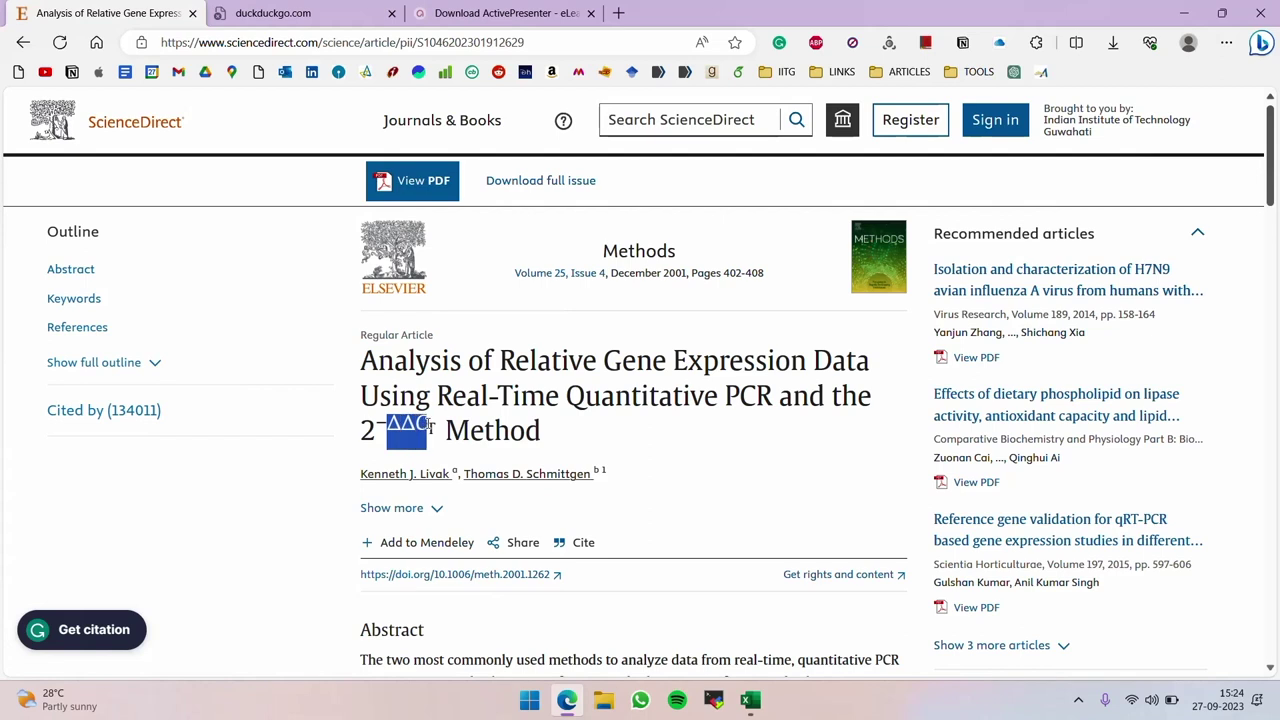
- Switch back to Excel and calculate the Mock fold change in L4 with =2^-K4
left_click(750, 700)
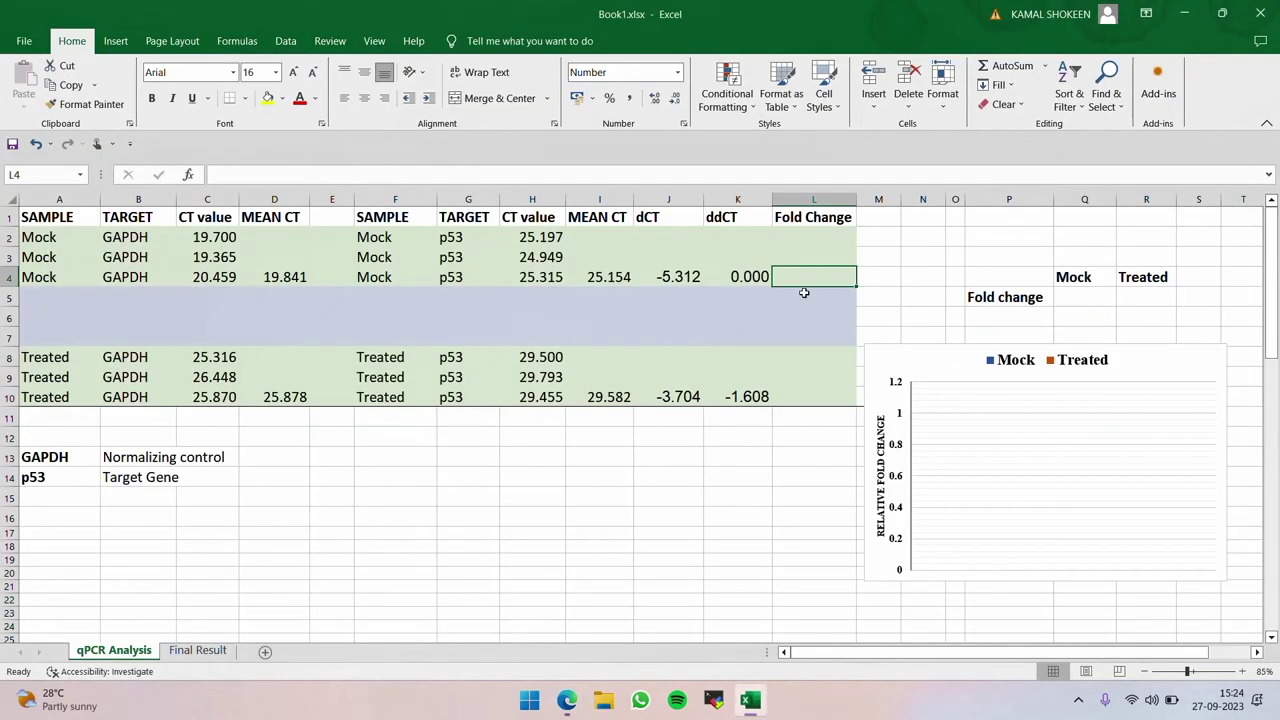
type("=")
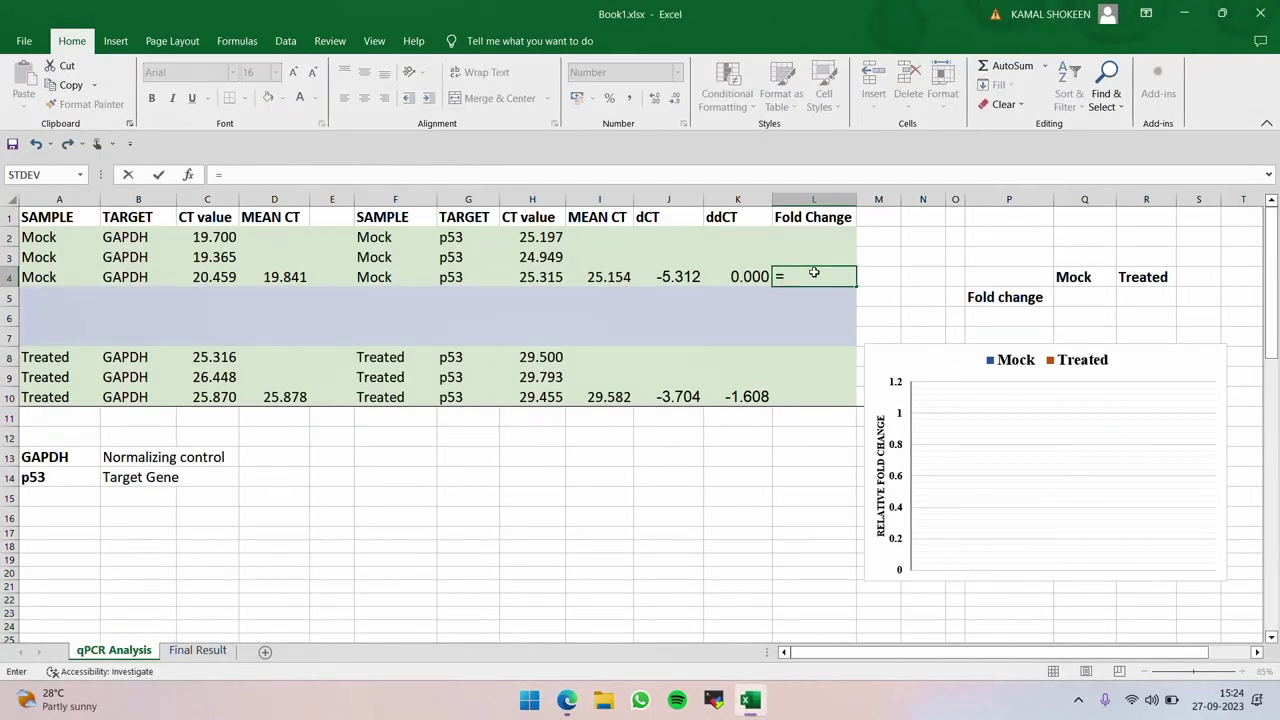
type("2^-")
left_click(751, 277)
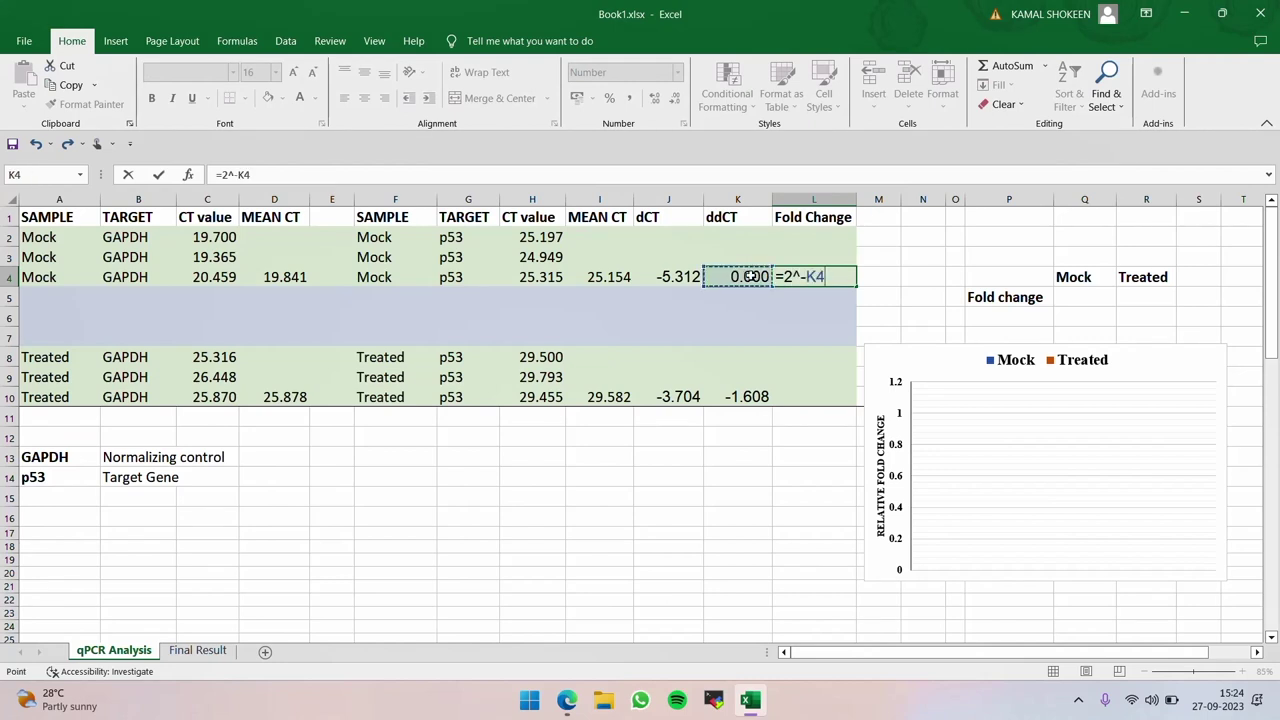
key("Return")
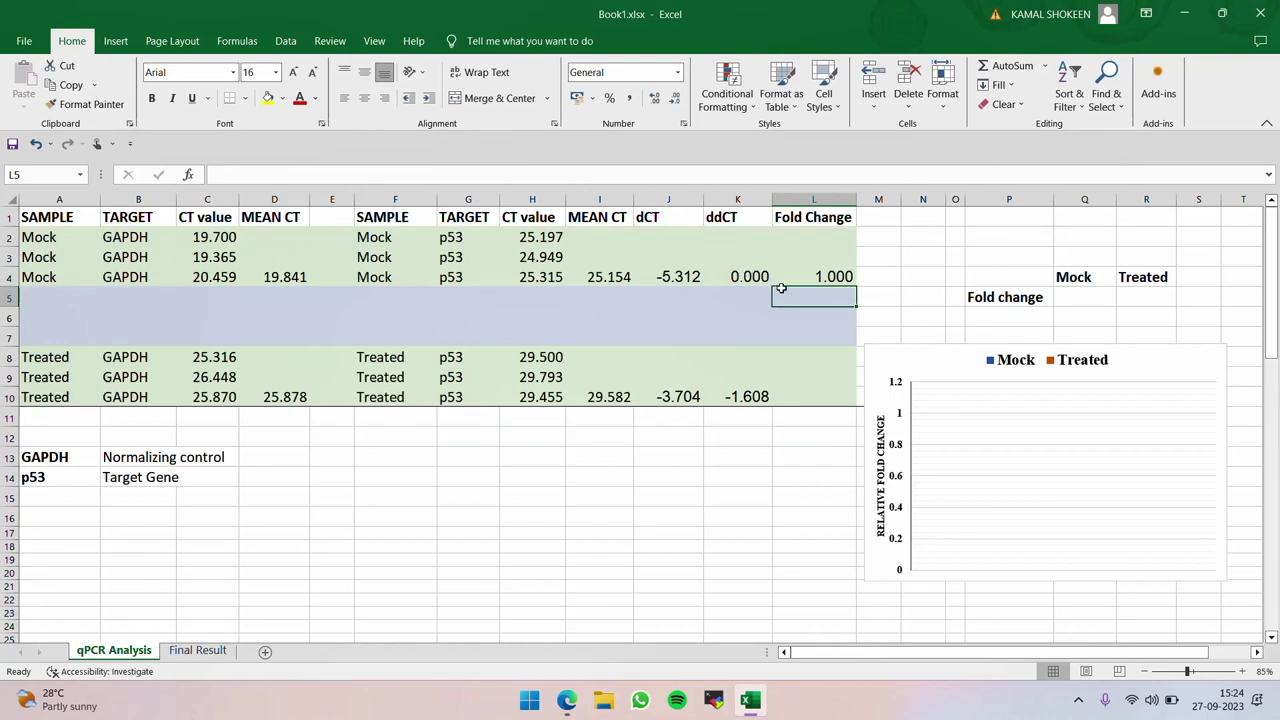
- Calculate the Treated fold change in L10 by copying the Mock fold change formula from L4
left_click(845, 277)
key("ctrl+c")
left_click(828, 397)
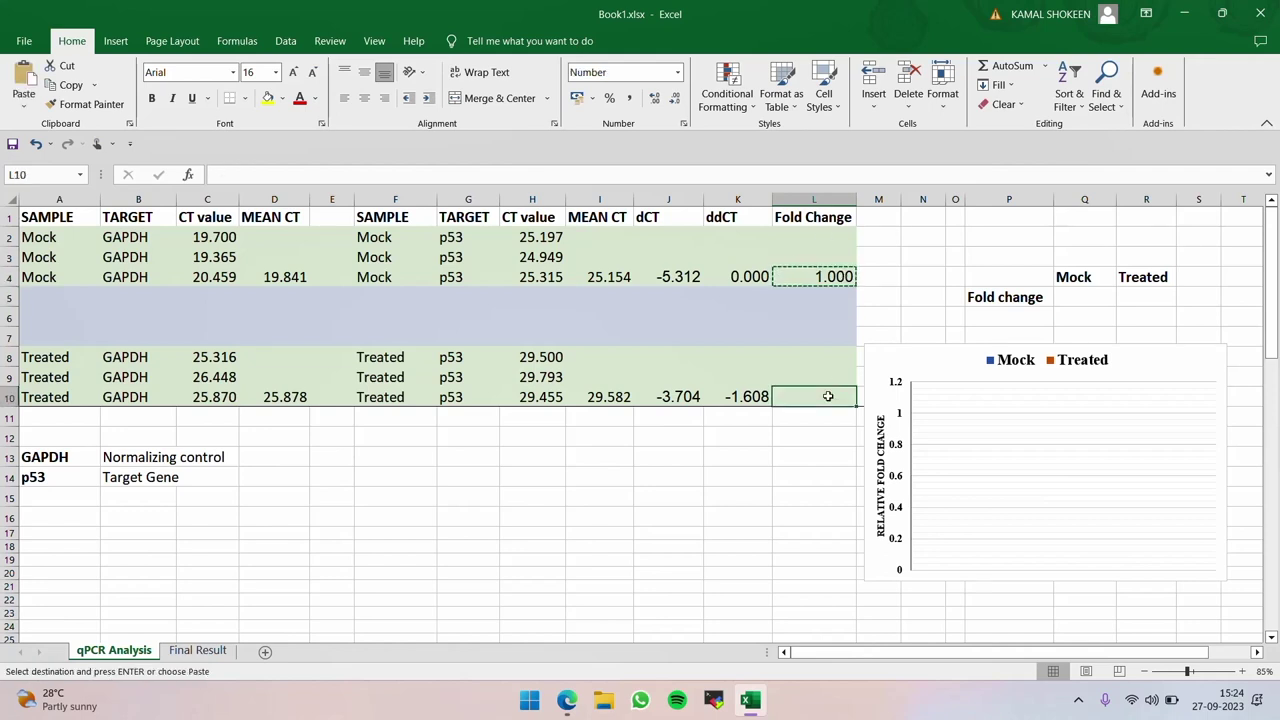
key("ctrl+v")
left_click(825, 484)
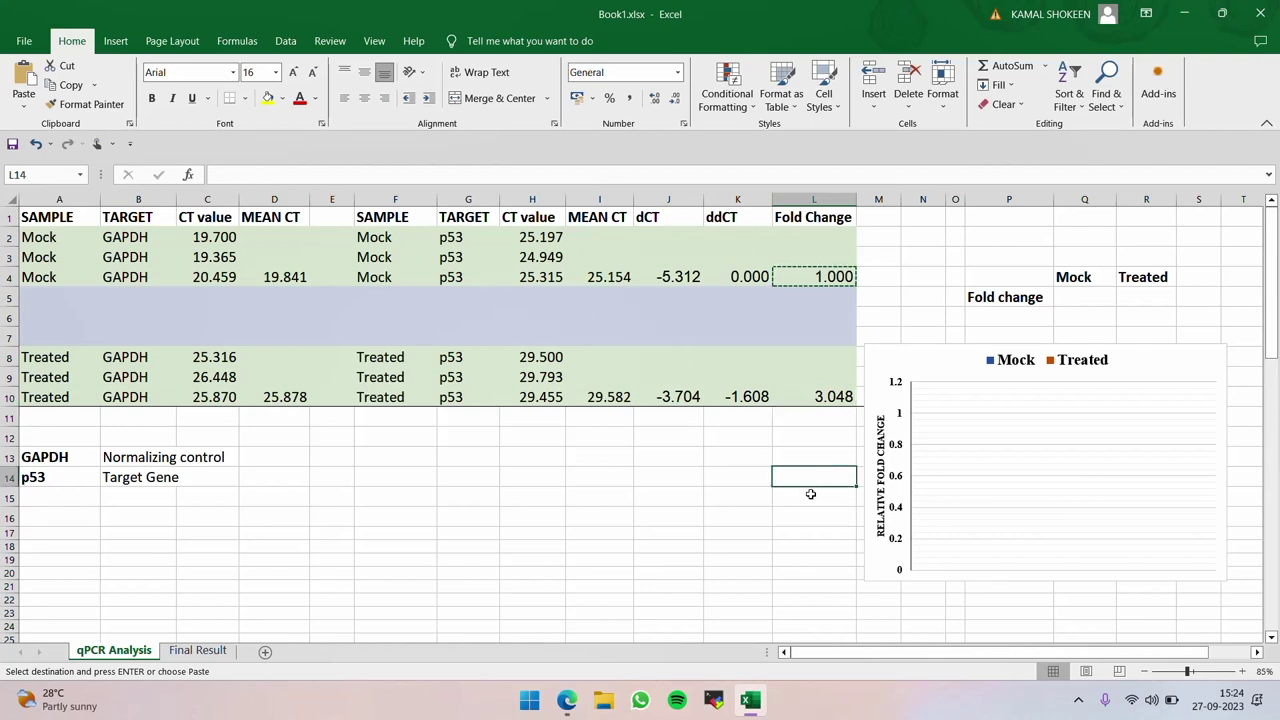
- Fill the chart's Fold change row with 1 for Mock in Q5 and 3.08 for Treated in R5
left_click_drag(472, 237, 533, 280)
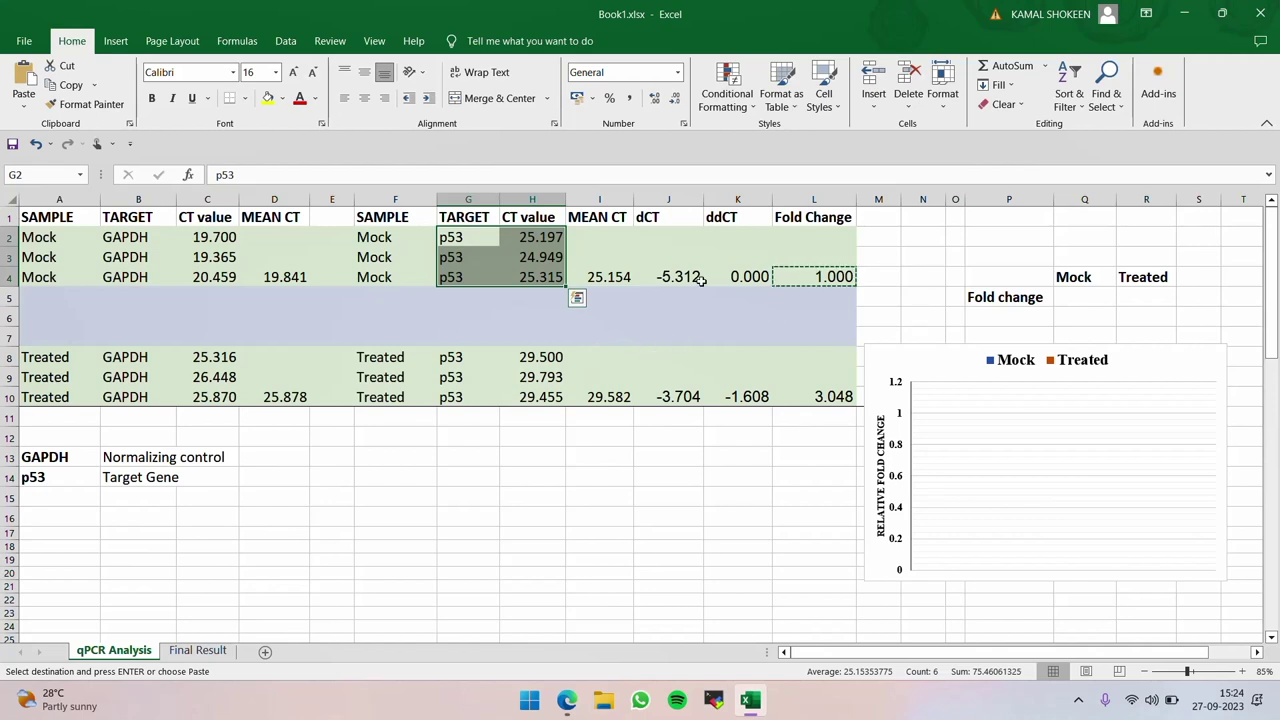
left_click_drag(823, 352, 828, 397)
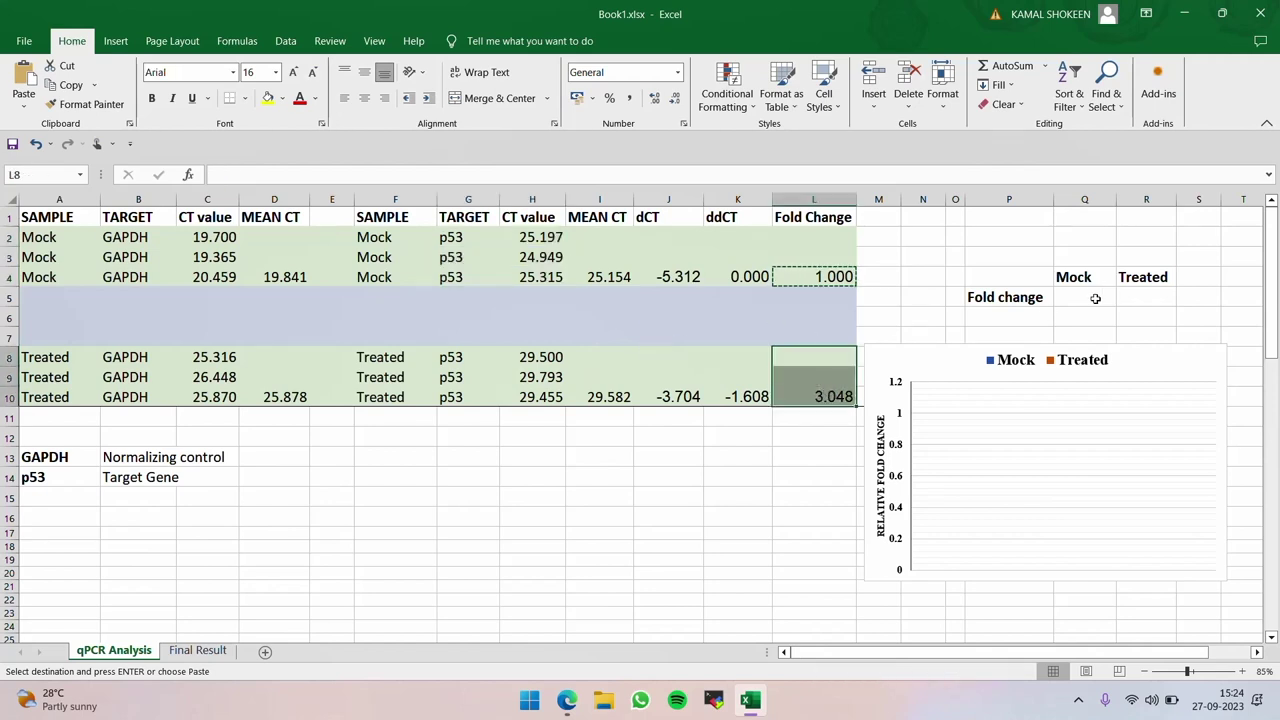
left_click(1095, 298)
type("1")
left_click(1150, 300)
type("3.08")
left_click(746, 514)
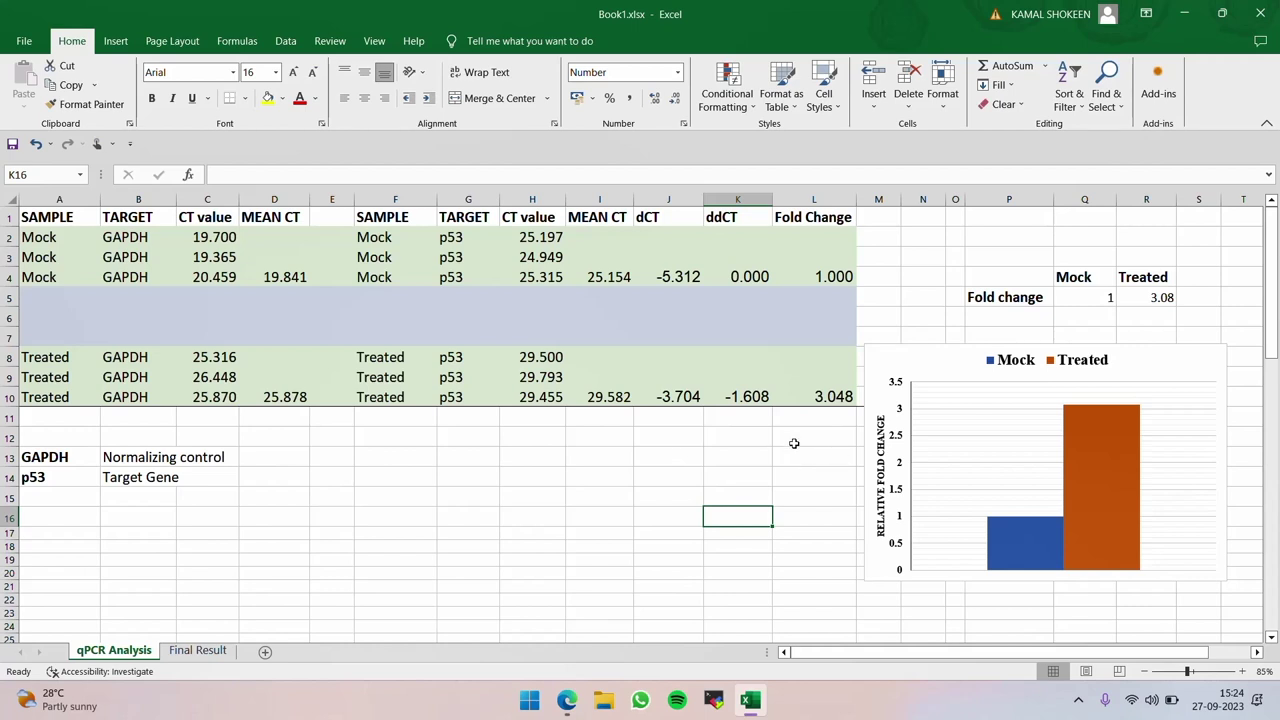
- Review the full Mock and Treated table for GAPDH and p53, including the Fold Change values in L2:L10
left_click(552, 470)
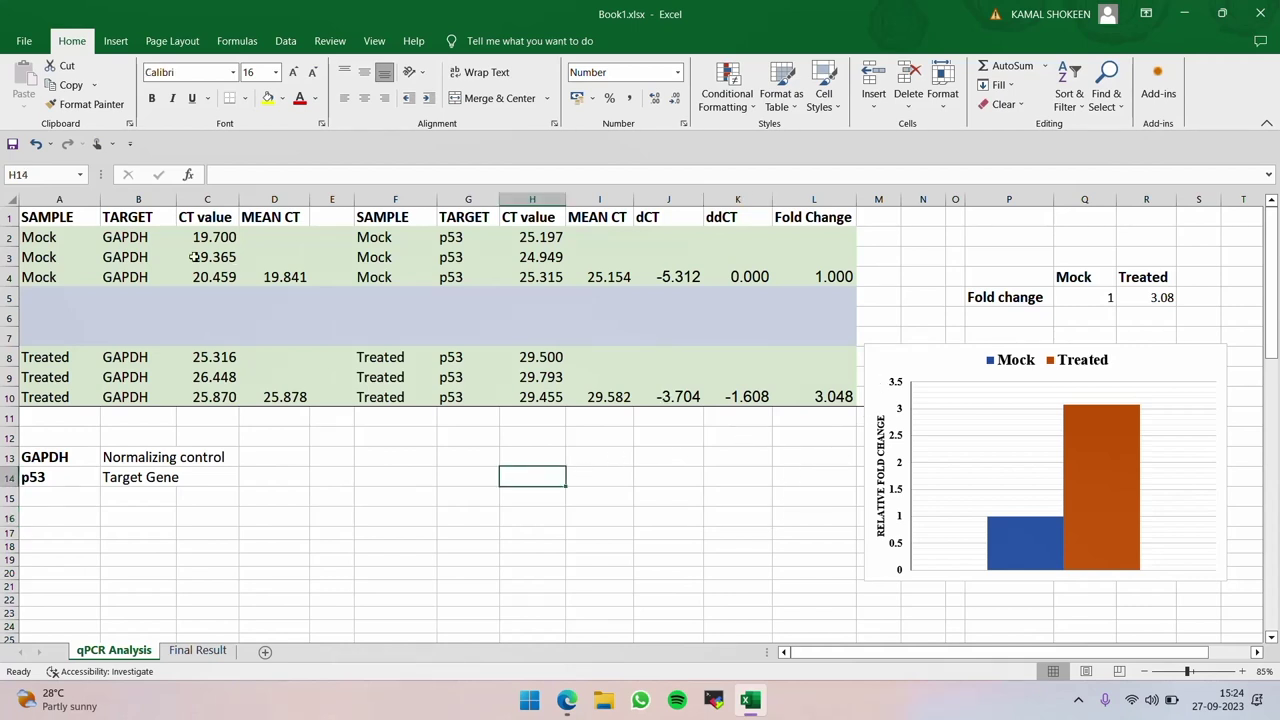
left_click_drag(90, 237, 818, 392)
left_click(820, 490)
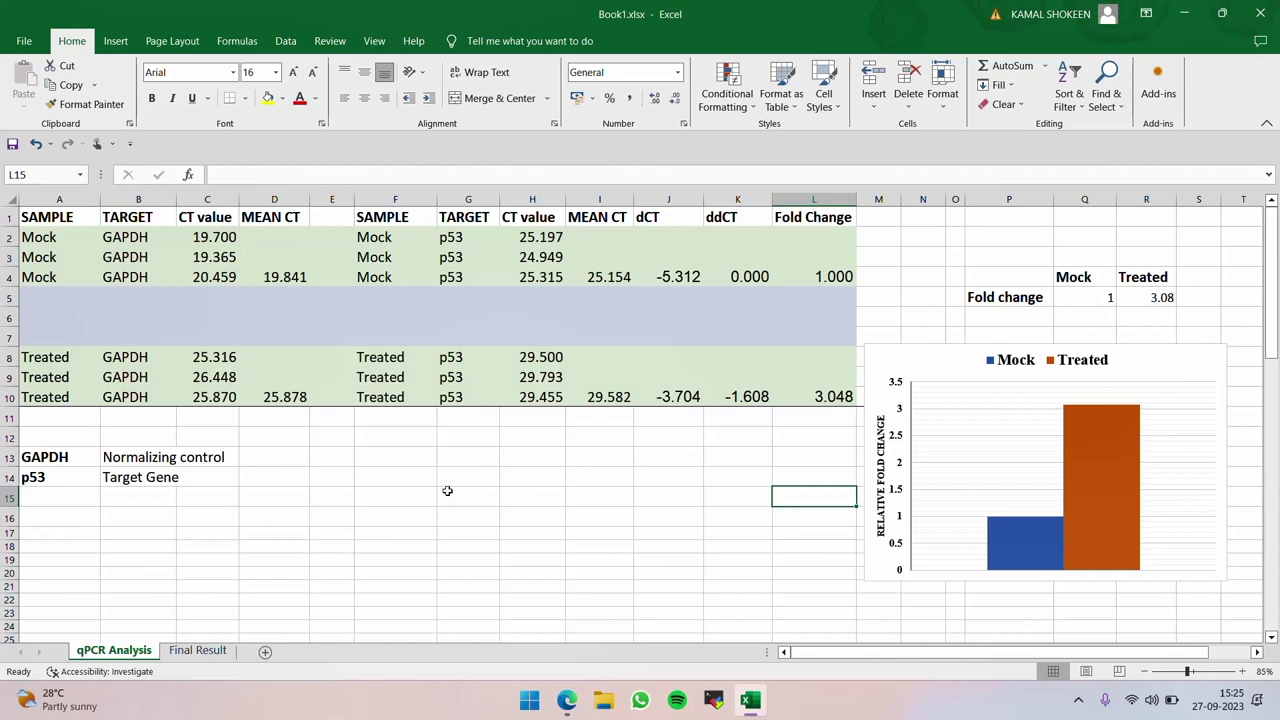
left_click(347, 475)
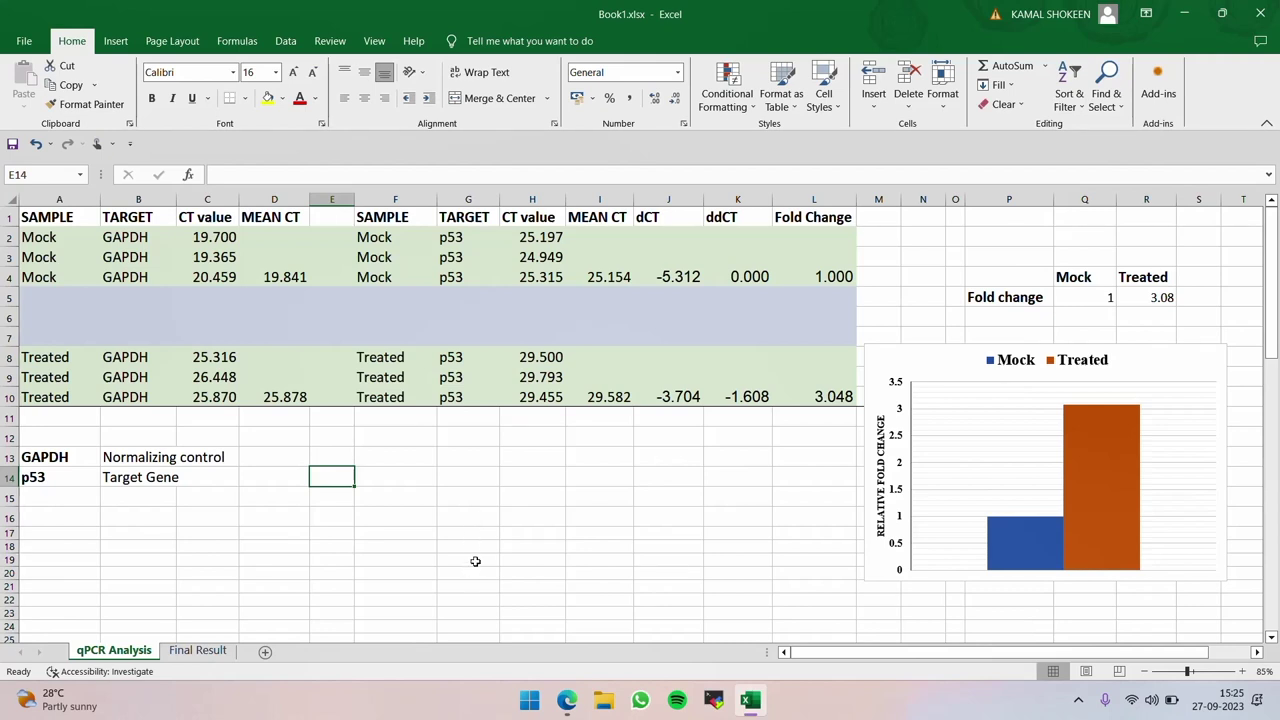
left_click(542, 585)
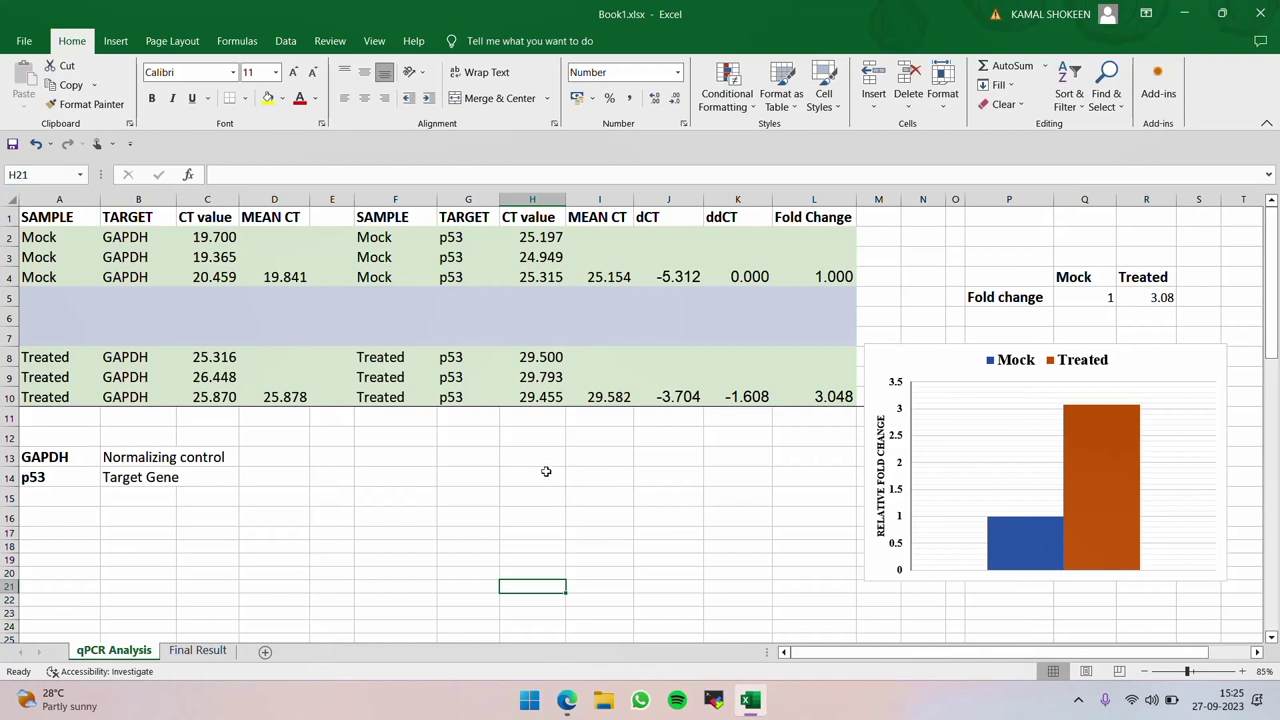
left_click_drag(137, 233, 775, 396)
left_click(814, 474)
left_click_drag(818, 240, 836, 400)
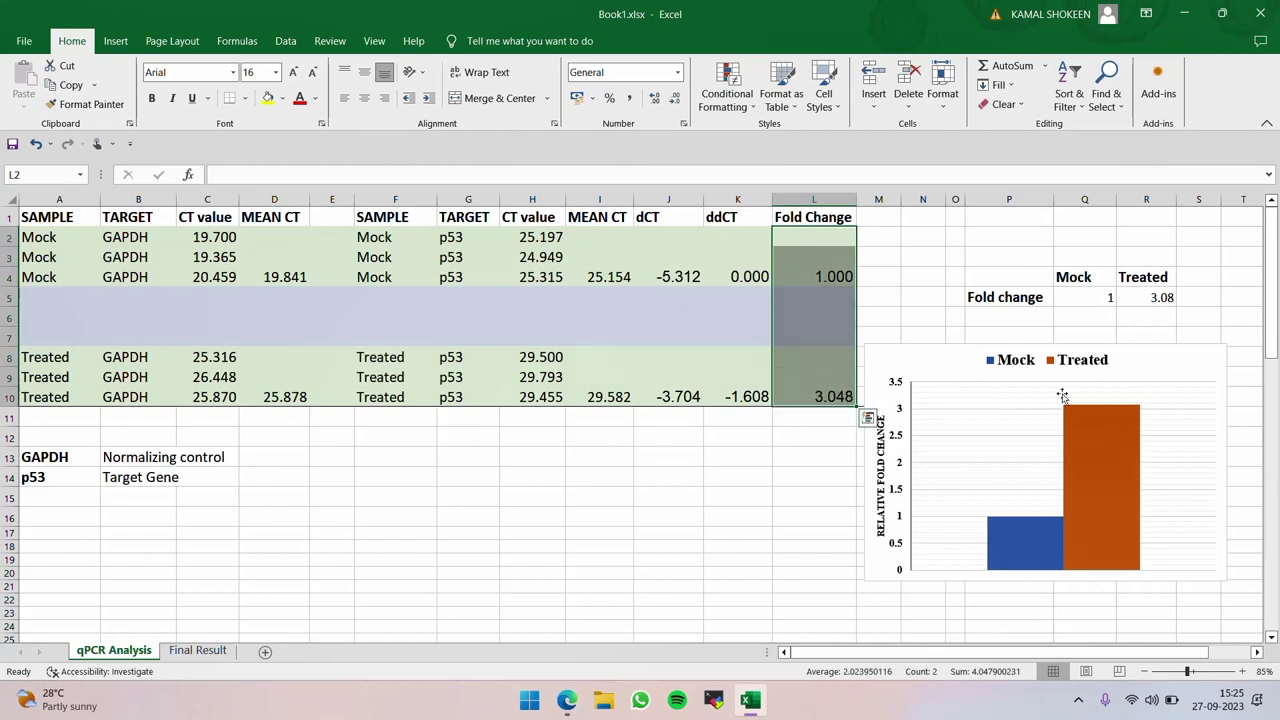
- Reposition the relative fold change chart clear of the Fold Change column and check the Treated formula in L10
left_click_drag(1159, 362, 1122, 360)
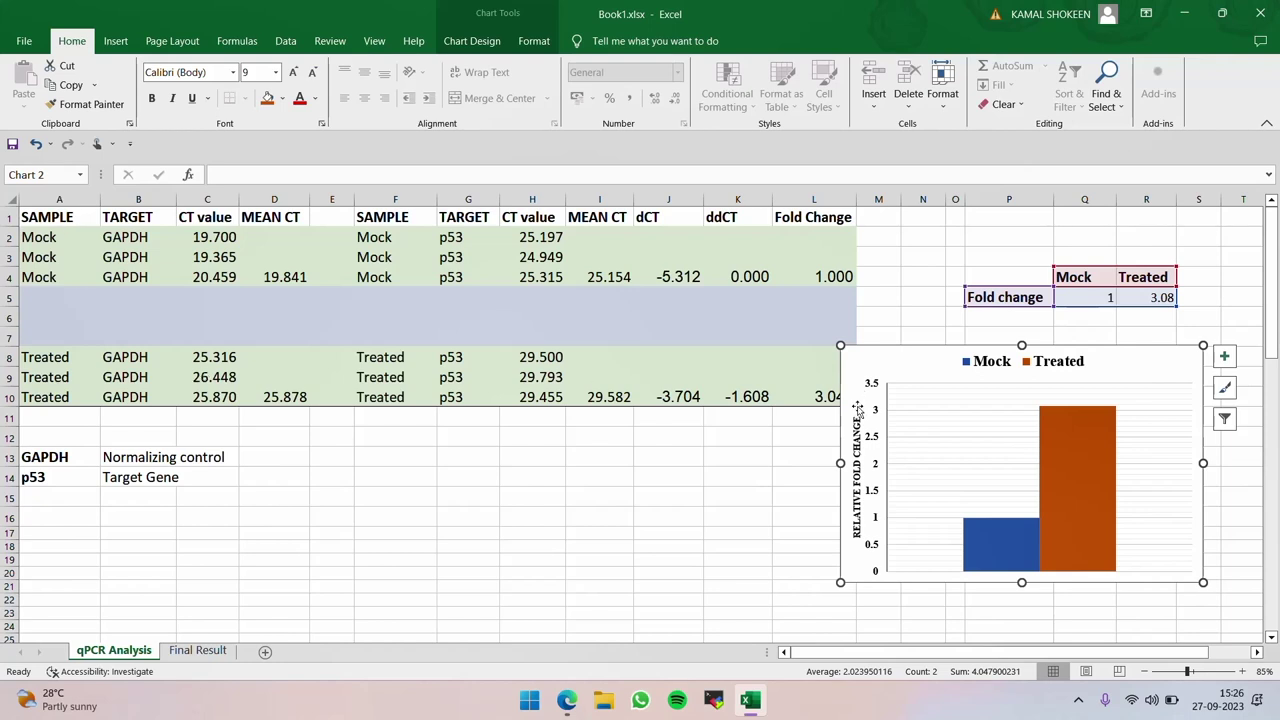
left_click_drag(872, 356, 914, 364)
left_click(834, 398)
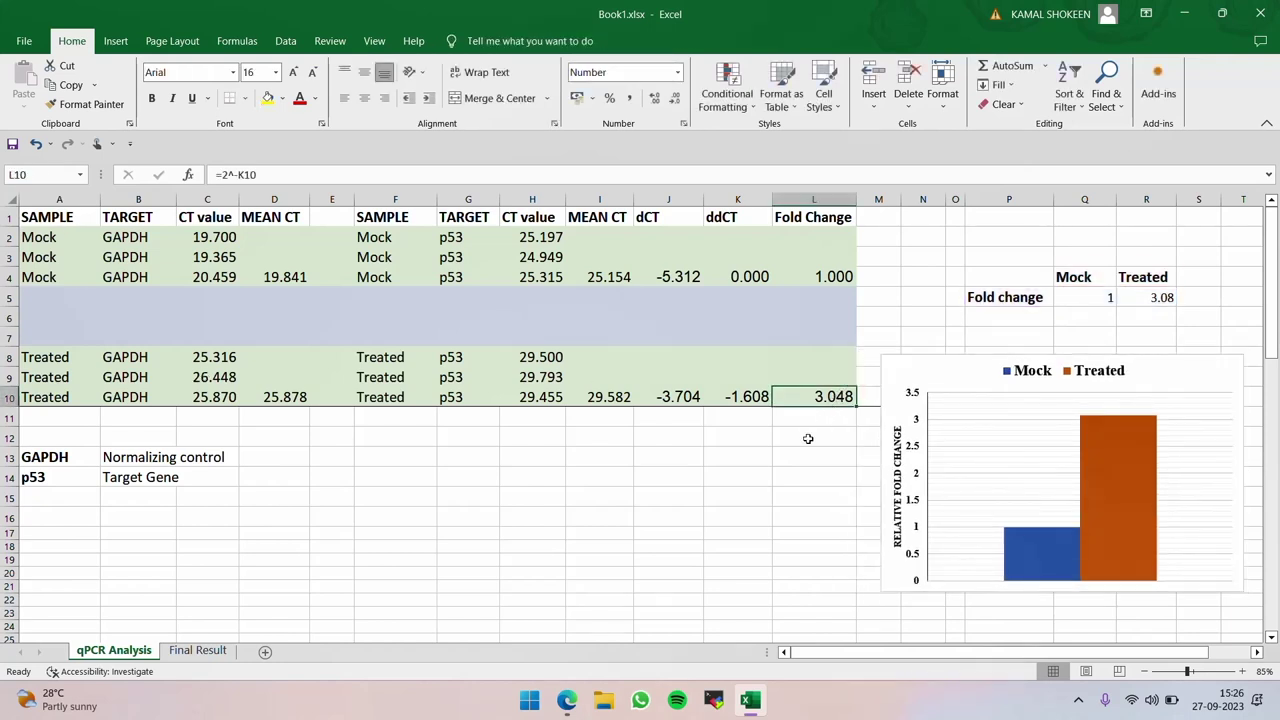